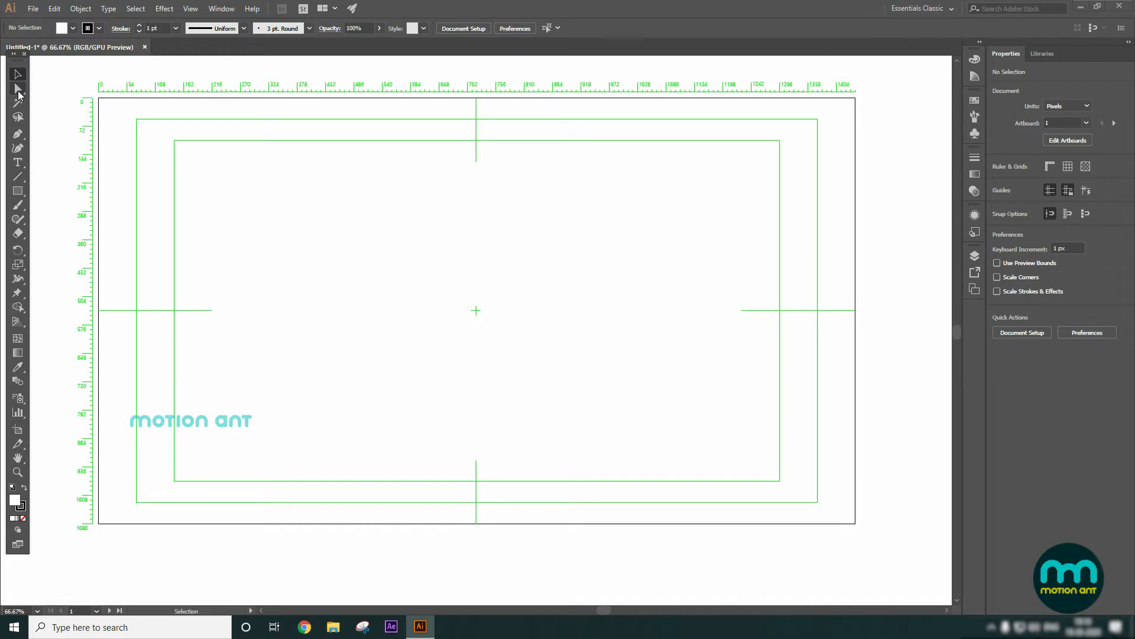
Draw a rectangle about 951 × 658 px around the centre of the artboard and return to the Selection tool
click(19, 191)
drag(294, 173, 669, 433)
key(v)
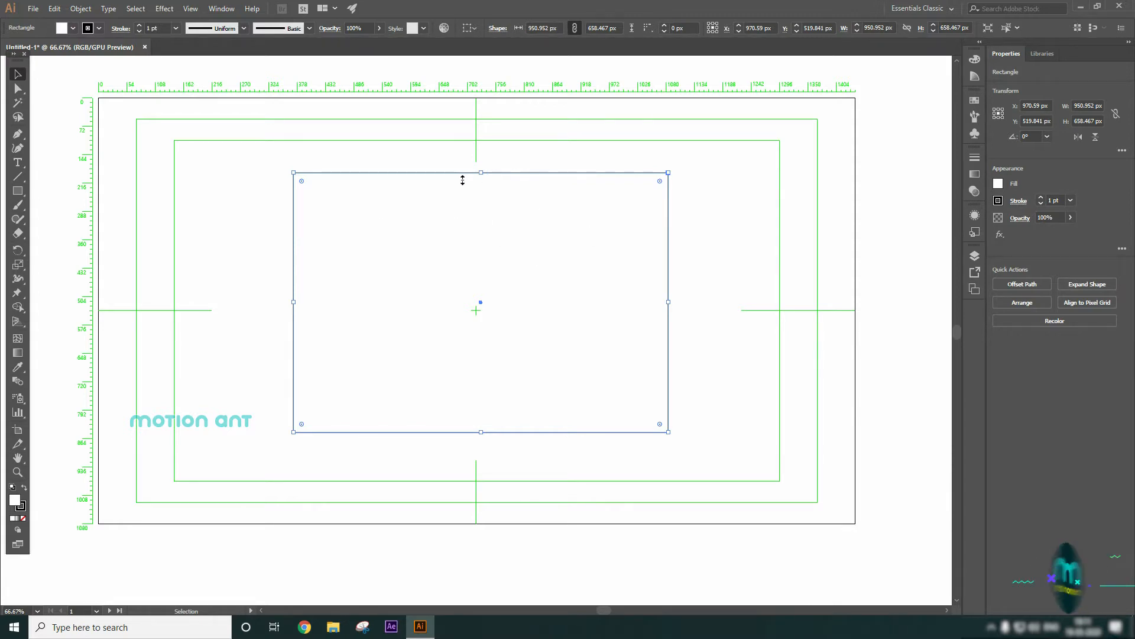
Hide the bounding box and the selection edges of the rectangle
click(189, 9)
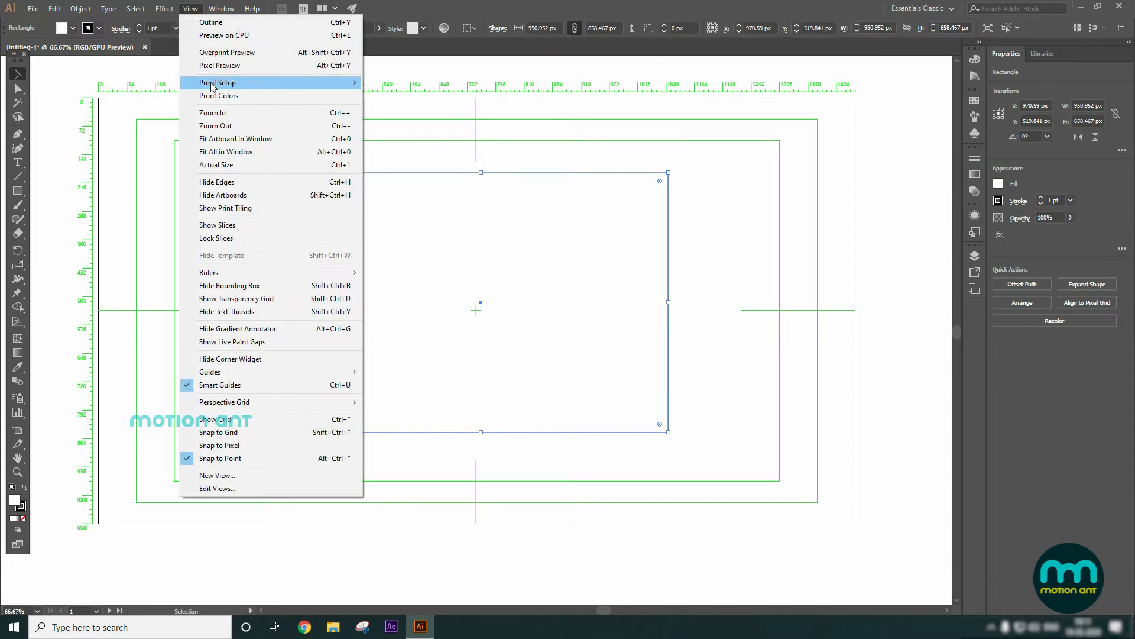
click(269, 287)
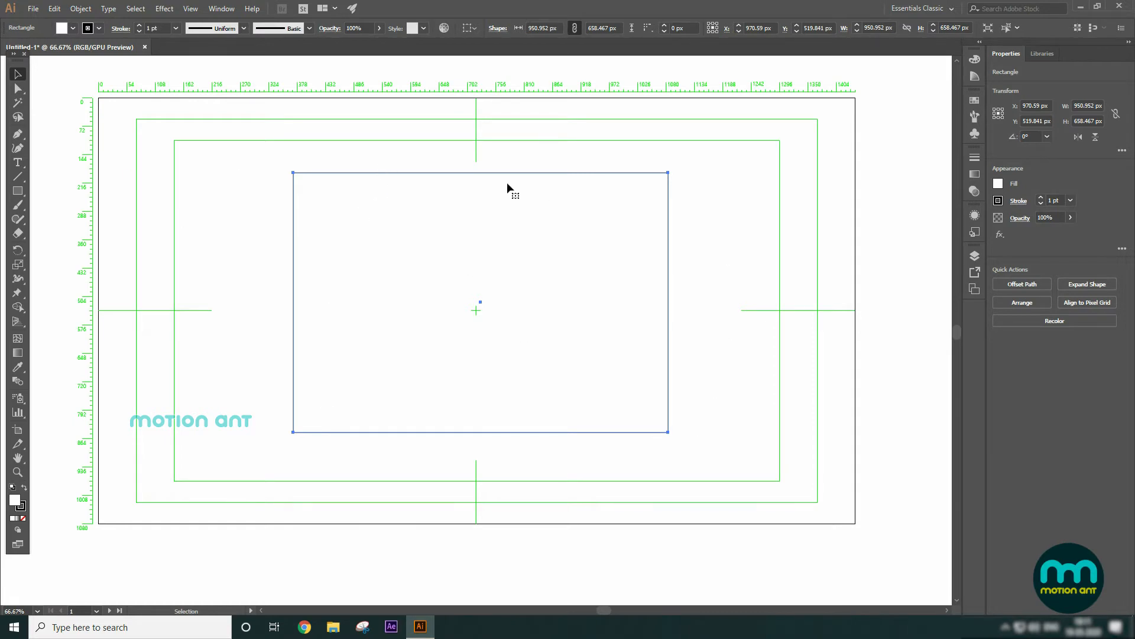
click(188, 9)
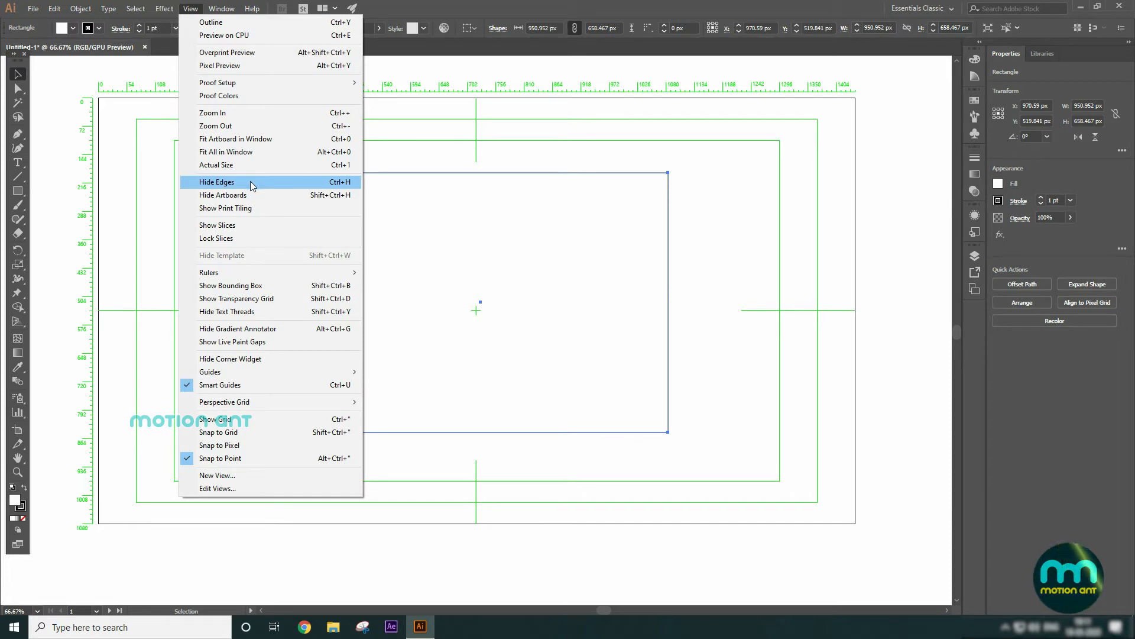
click(250, 181)
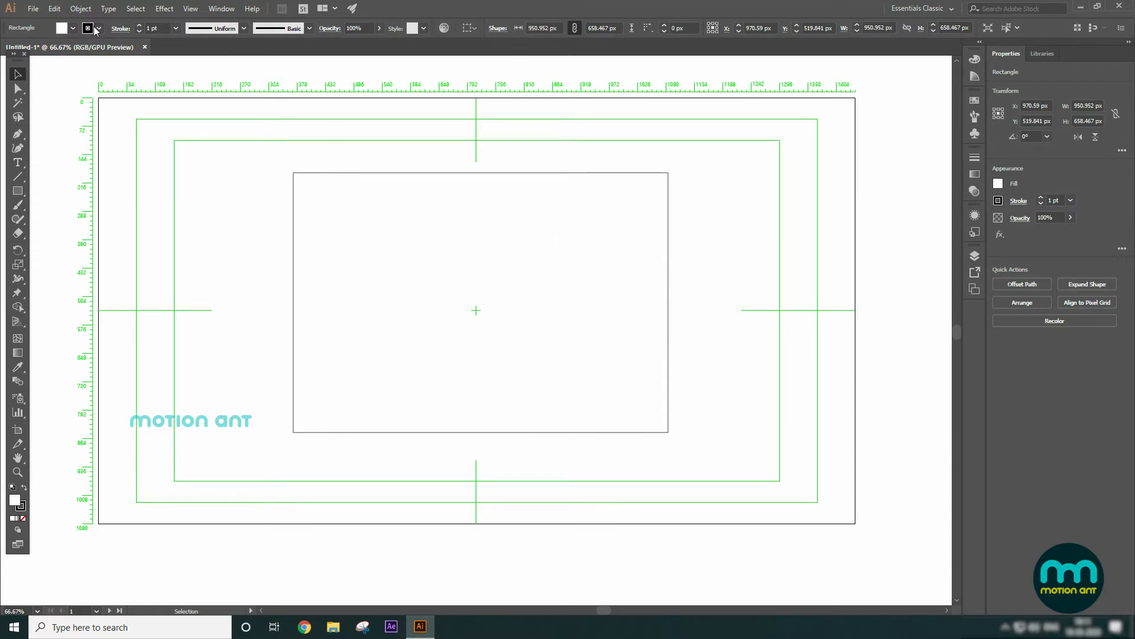
Show the rectangle's bounding box and selection edges again
click(192, 10)
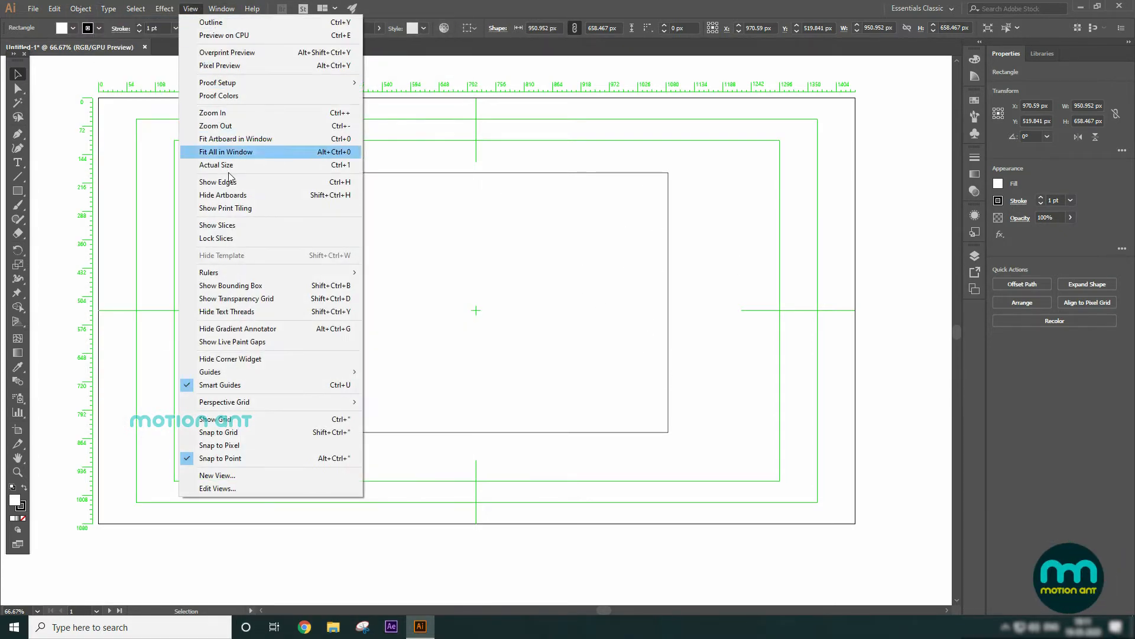
click(241, 286)
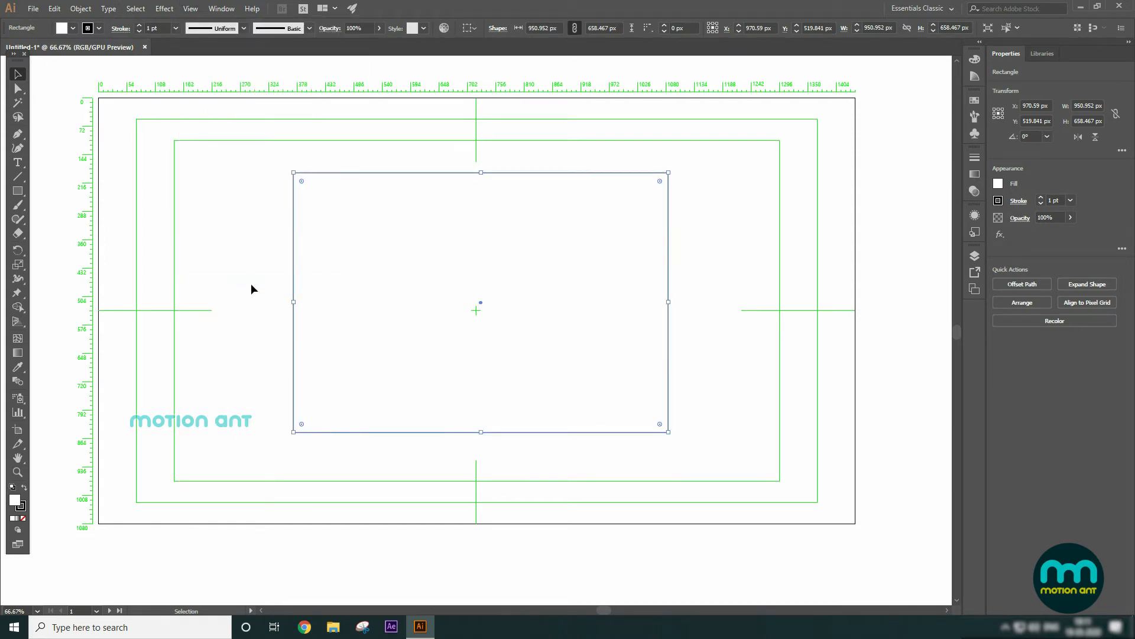
click(191, 8)
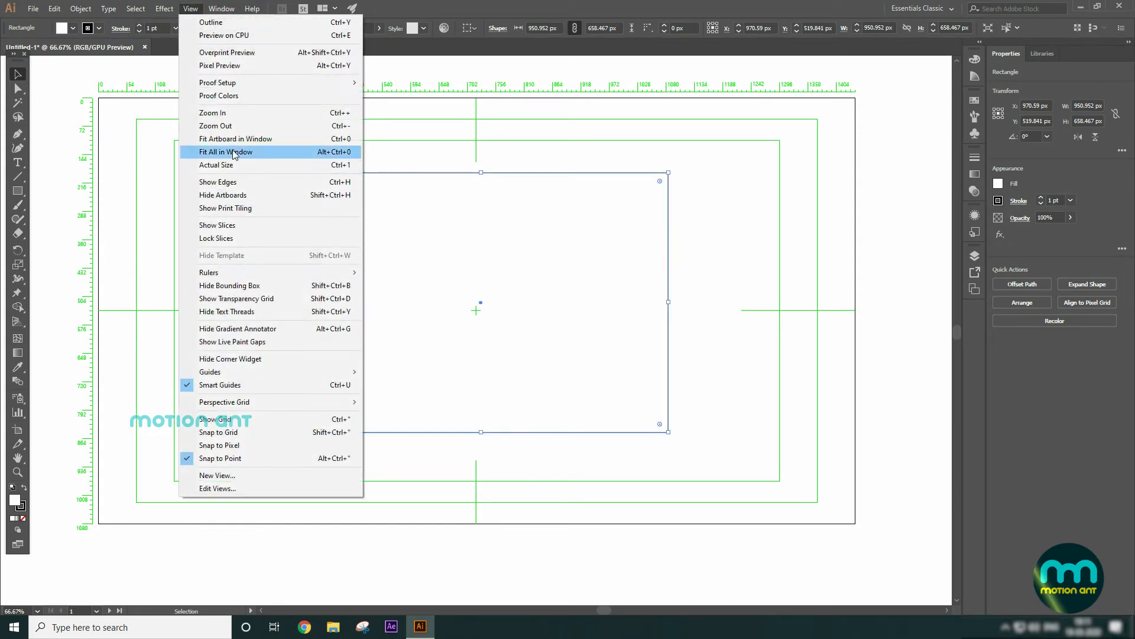
click(242, 183)
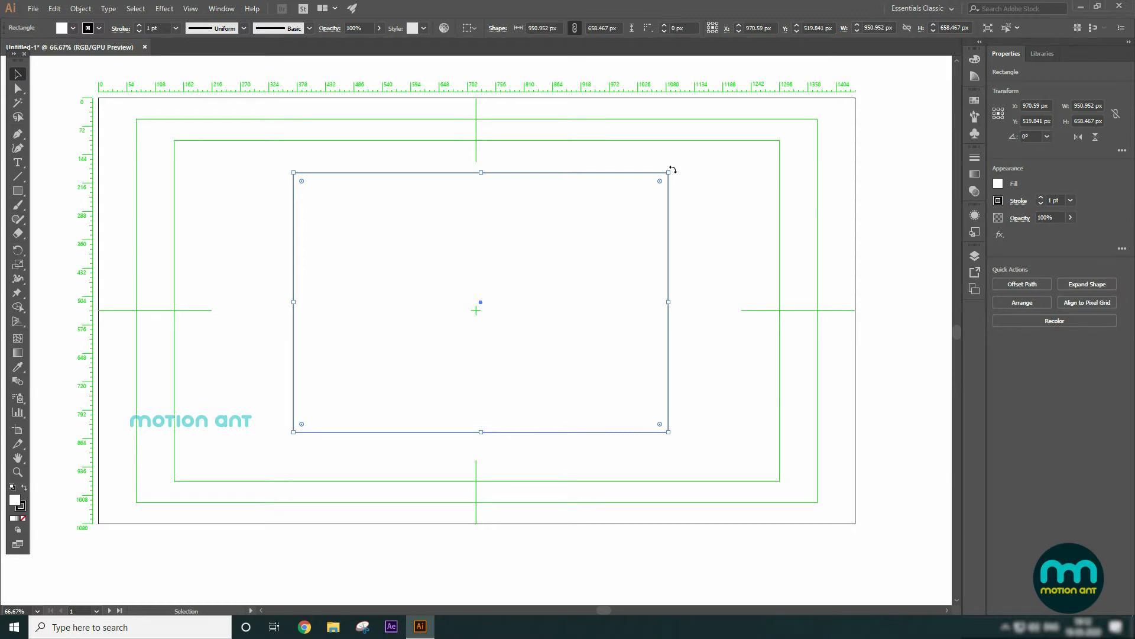
Rotate the rectangle slightly by its corner and return it to 0°
mouse_move(675, 172)
mouse_down()
mouse_move(699, 240)
mouse_move(708, 319)
mouse_move(693, 172)
mouse_move(685, 182)
mouse_up()
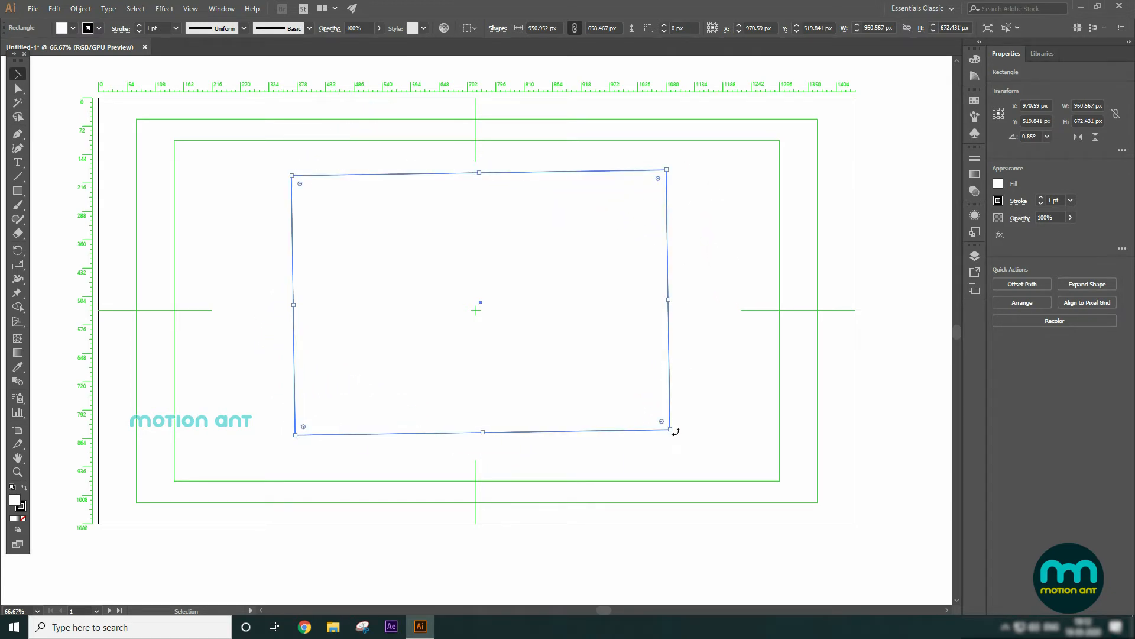
mouse_move(675, 432)
mouse_down()
mouse_move(713, 366)
mouse_move(722, 243)
mouse_move(730, 278)
mouse_move(714, 398)
mouse_move(704, 438)
mouse_move(675, 436)
mouse_move(679, 446)
mouse_move(680, 437)
mouse_up()
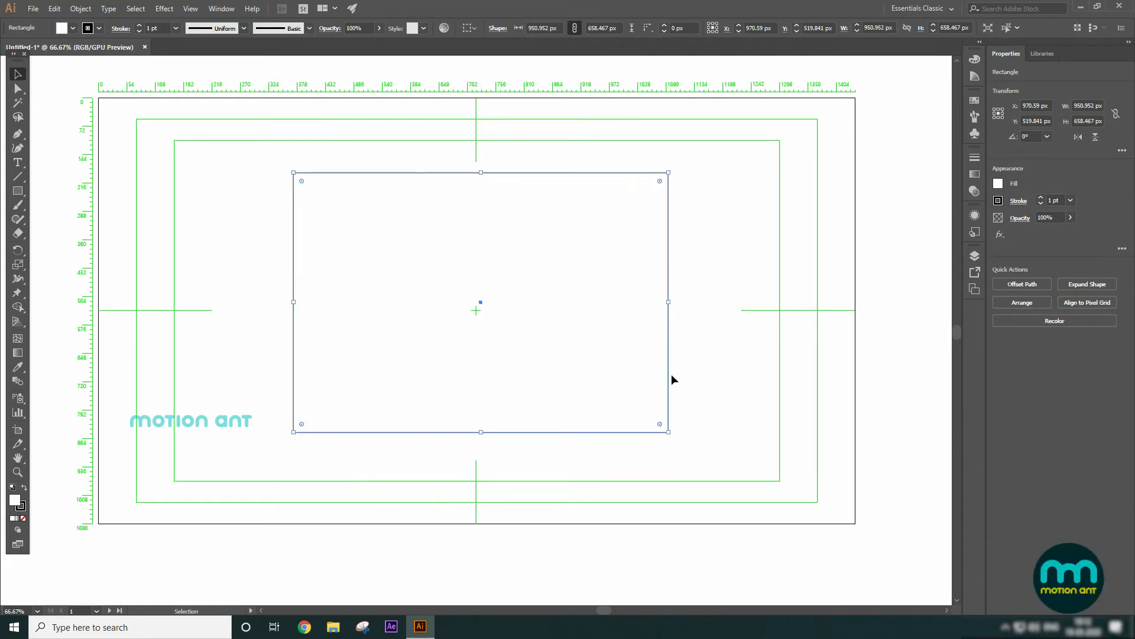
Resize the rectangle by its sides and corner to about 694 × 498 px and deselect it
mouse_move(668, 305)
mouse_down()
mouse_move(583, 312)
mouse_move(670, 320)
mouse_up()
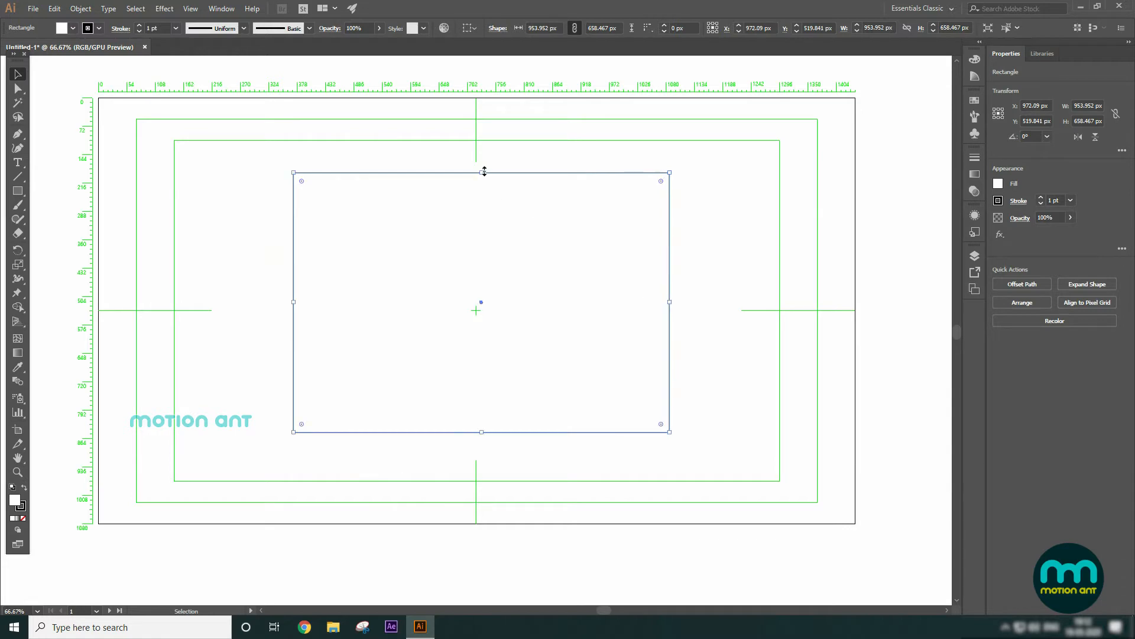
drag(484, 175, 484, 226)
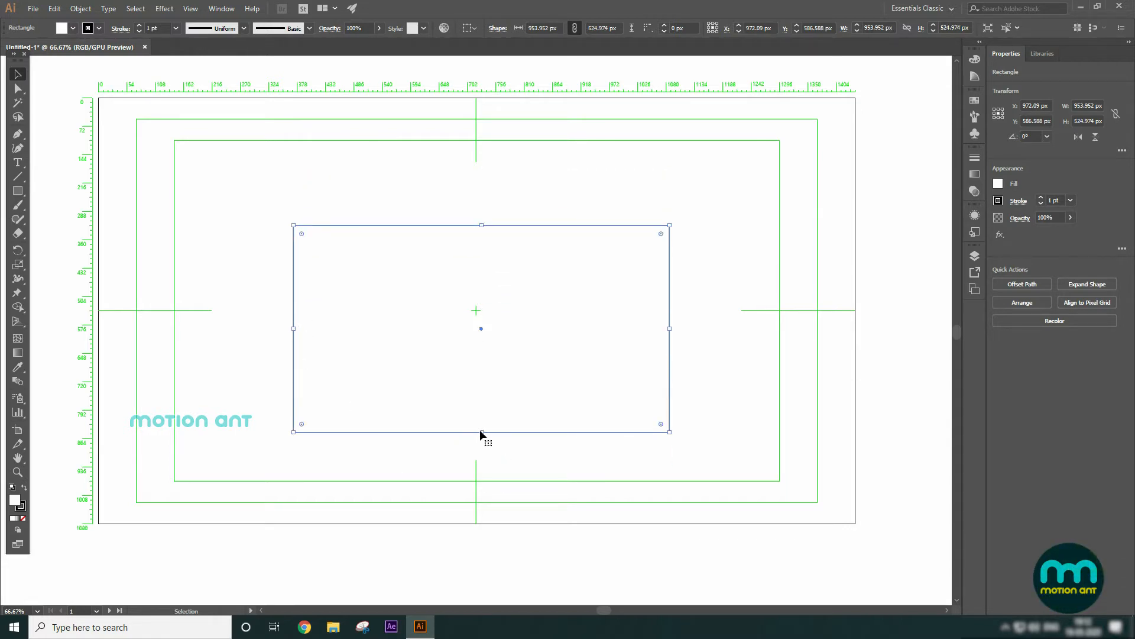
drag(482, 432, 484, 448)
drag(484, 225, 482, 183)
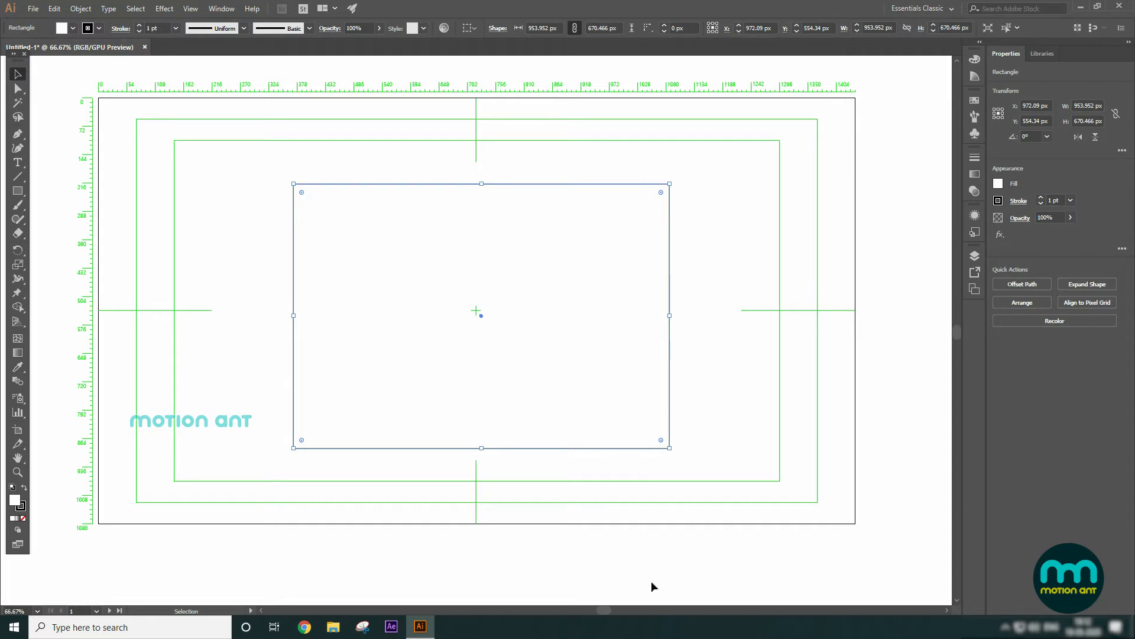
drag(669, 450, 629, 421)
click(739, 343)
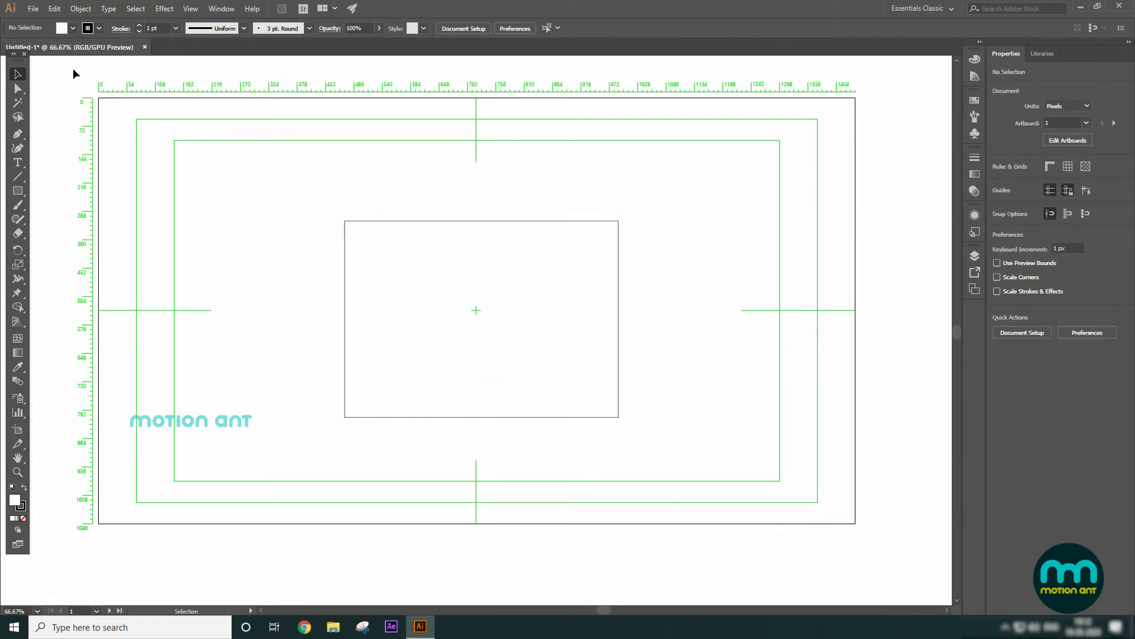
Move the rectangle into the left half at about X 578, Y 484 px and duplicate it into the right half
drag(500, 273, 394, 237)
drag(419, 242, 375, 234)
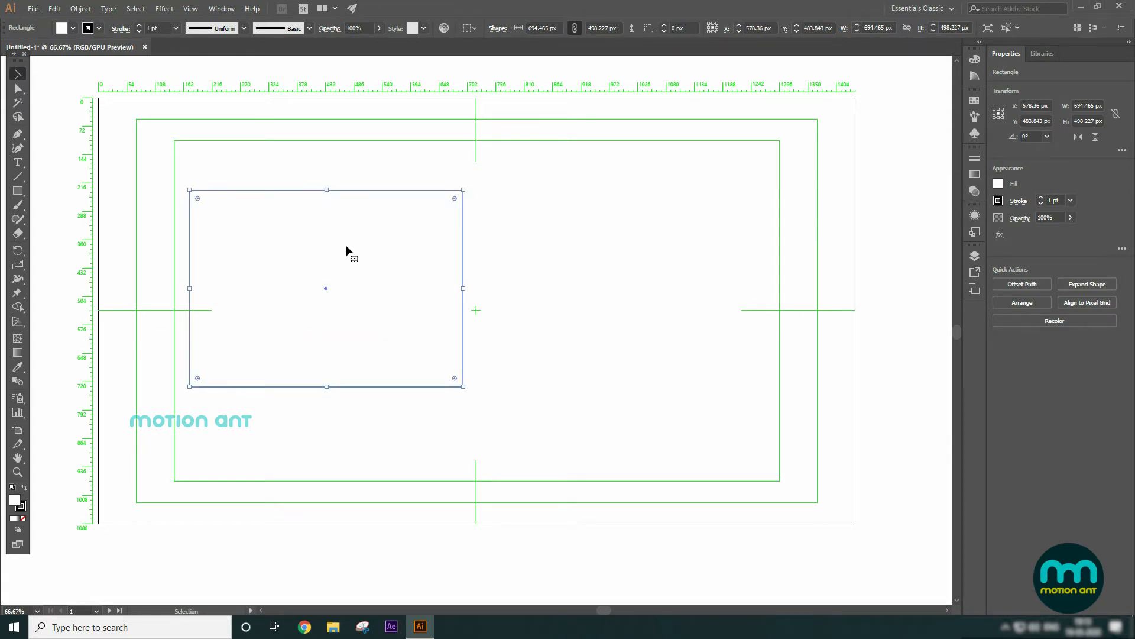
drag(309, 239, 628, 247)
Select the rectangles individually and both together, including with a marquee, and clear the selection
click(327, 292)
click(655, 285)
click(459, 274)
drag(634, 299, 631, 299)
click(236, 138)
click(275, 252)
click(601, 283)
click(438, 286)
click(644, 294)
click(148, 125)
drag(149, 121, 611, 425)
key(ctrl+shift+a)
Duplicate the right rectangle to about X 1217, Y 1087 px, and move all three rectangles up about 166 px
click(587, 300)
drag(580, 284, 515, 516)
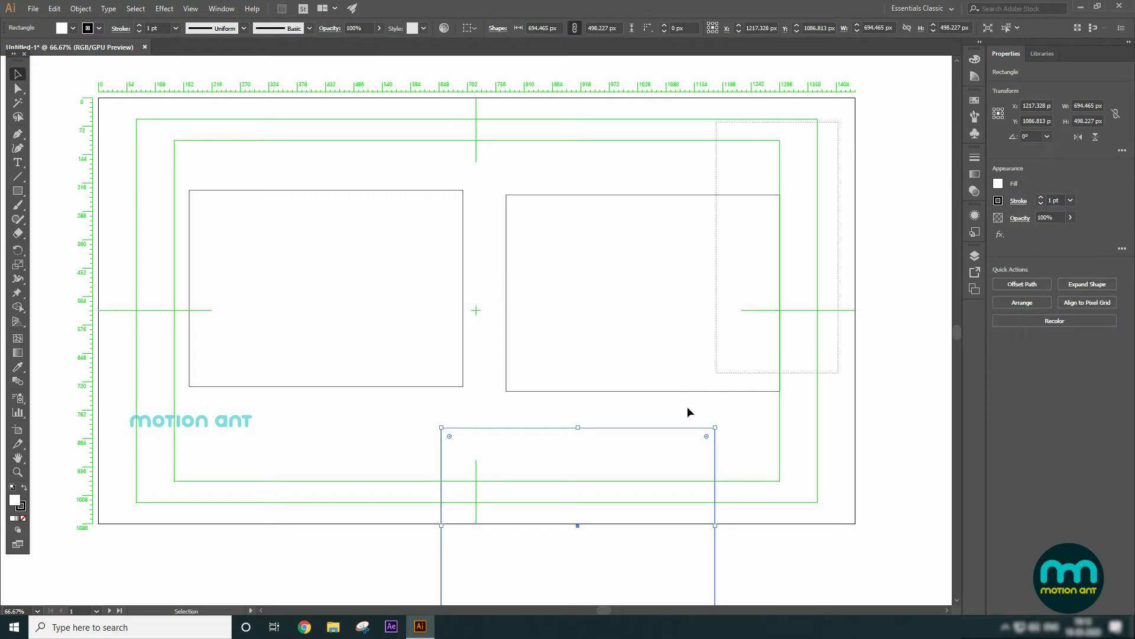
key(ctrl+a)
click(819, 427)
click(656, 472)
key(ctrl+a)
drag(393, 316, 391, 251)
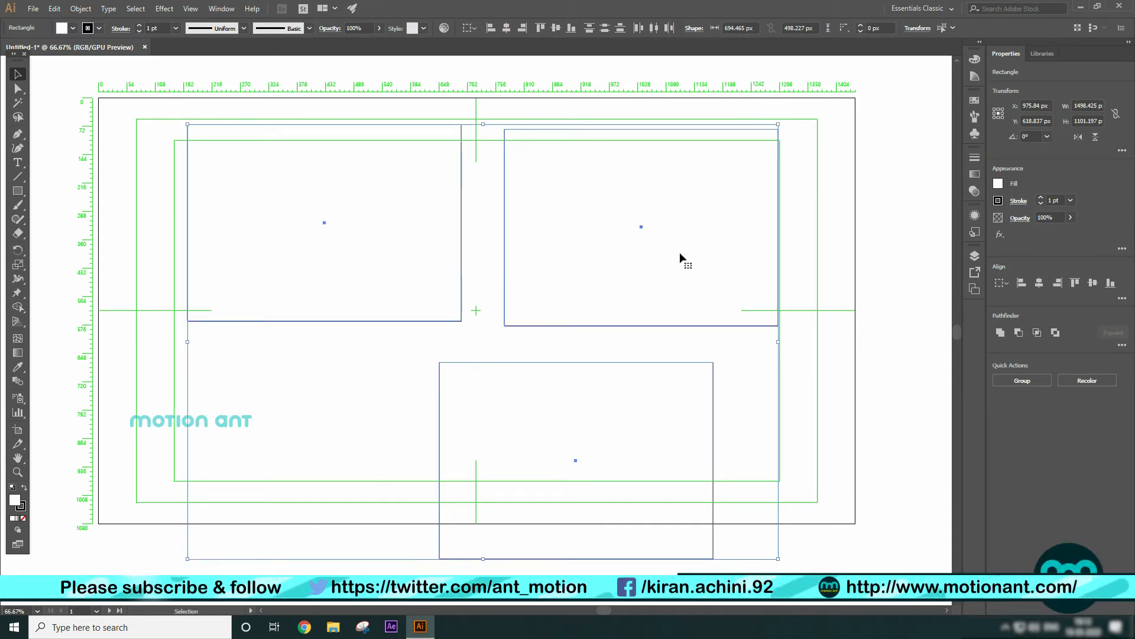
click(878, 316)
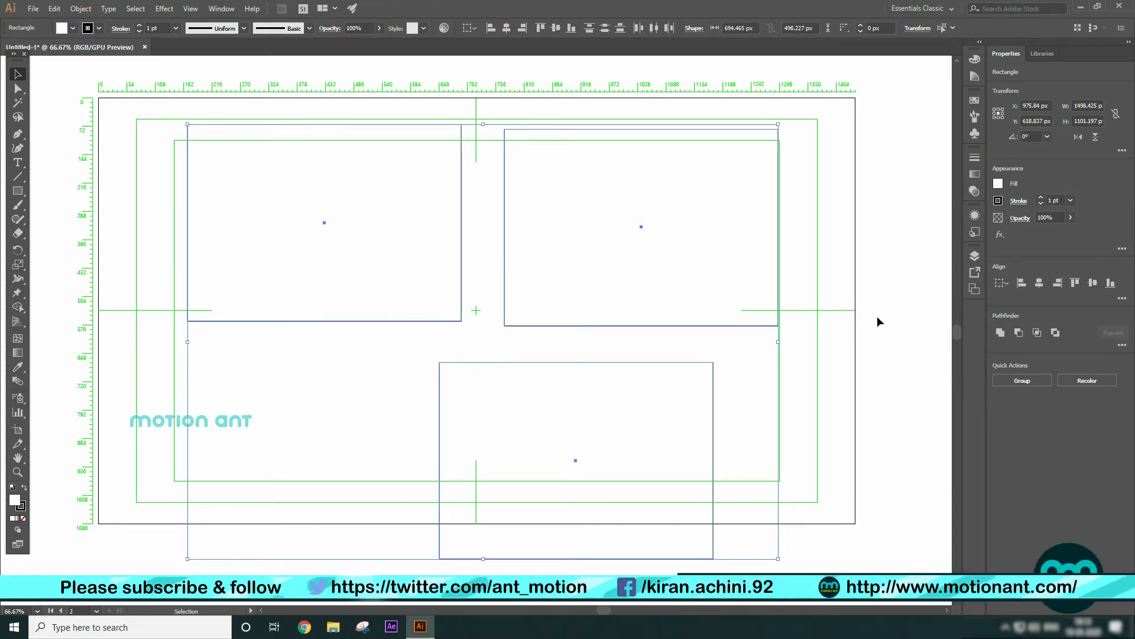
Delete the upper-right rectangle and move the lower rectangle up into its place
click(677, 233)
click(54, 8)
click(72, 144)
click(620, 457)
drag(620, 456, 673, 226)
Reposition the left rectangle at about X 577, Y 485 px and the right one at about X 1319, Y 479 px
click(390, 195)
drag(391, 195, 391, 261)
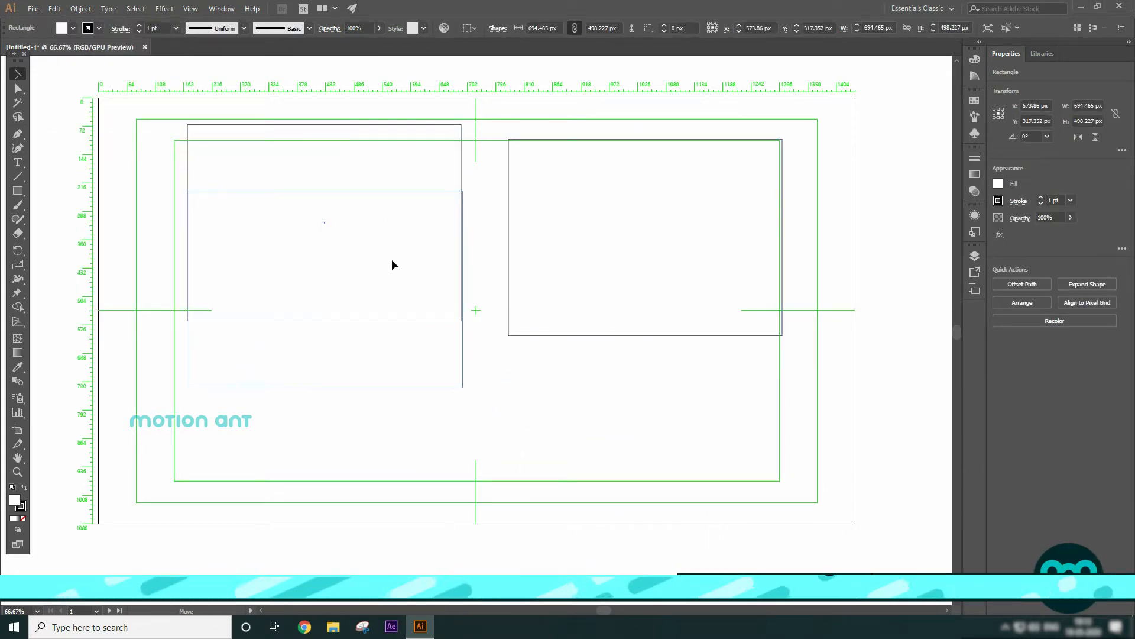
drag(672, 271, 671, 277)
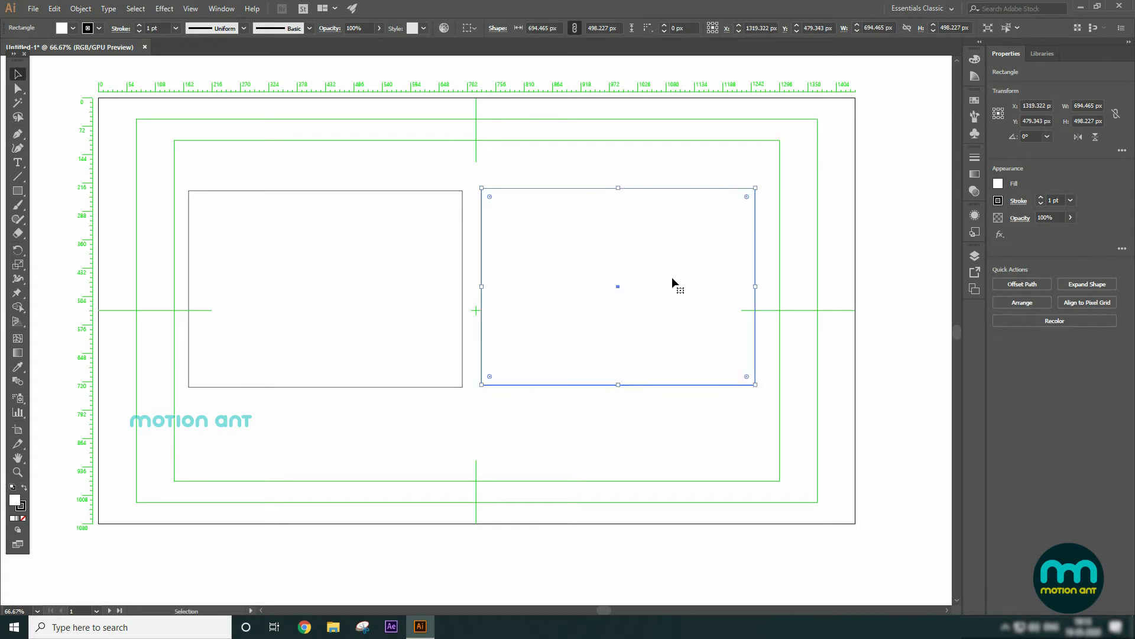
click(531, 434)
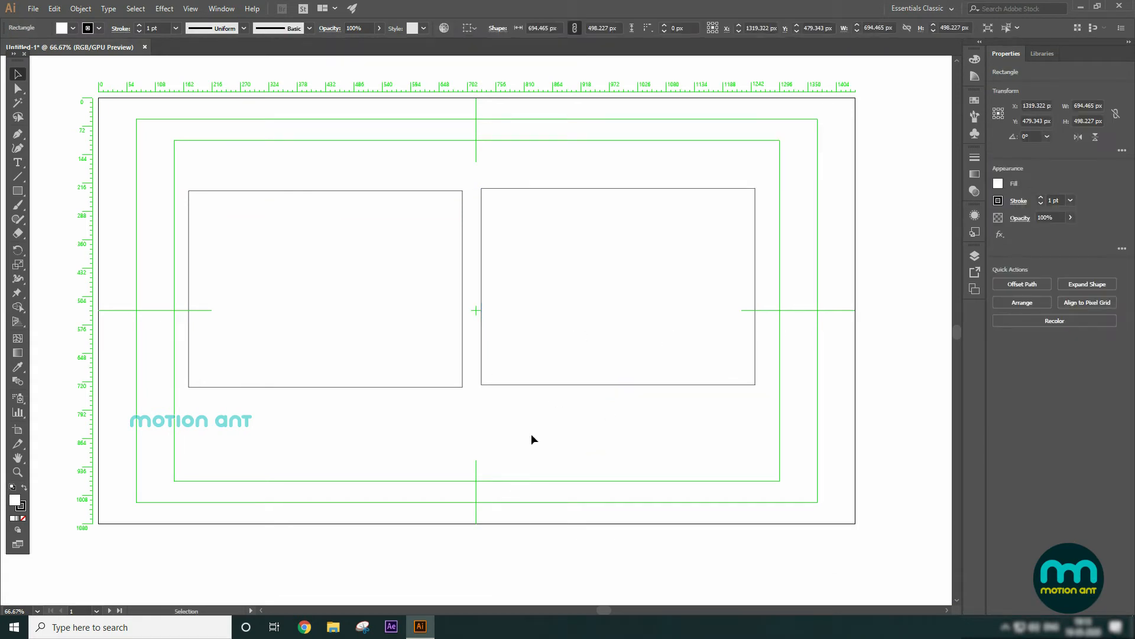
With the Direct Selection tool, move the left rectangle's upper-left corner point to about X 131, Y 44 px
click(17, 90)
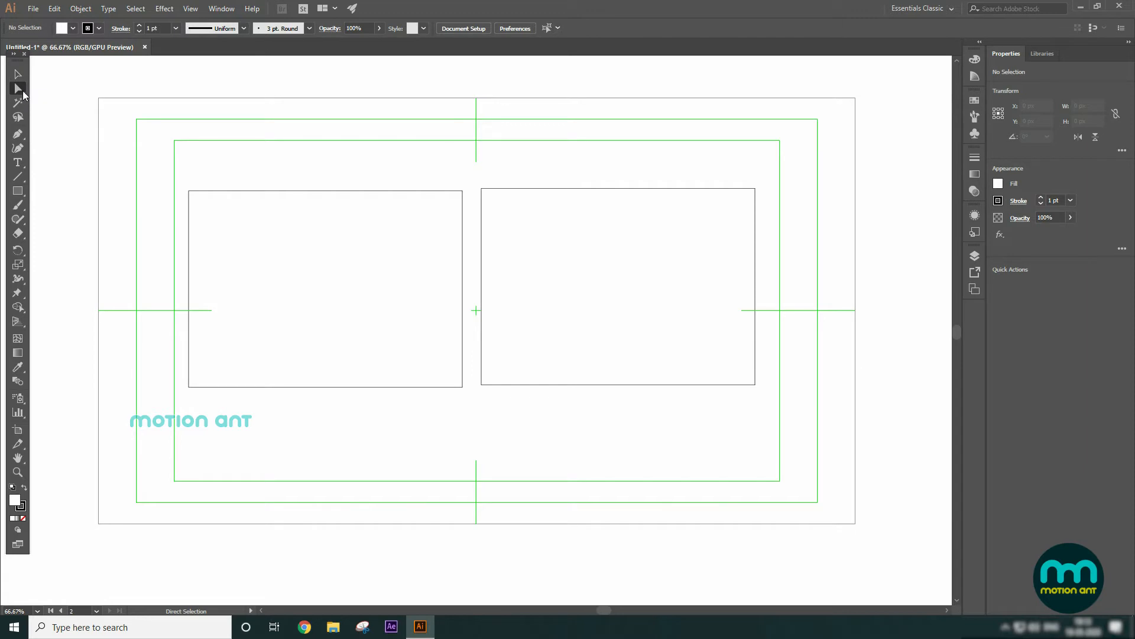
click(22, 92)
click(21, 136)
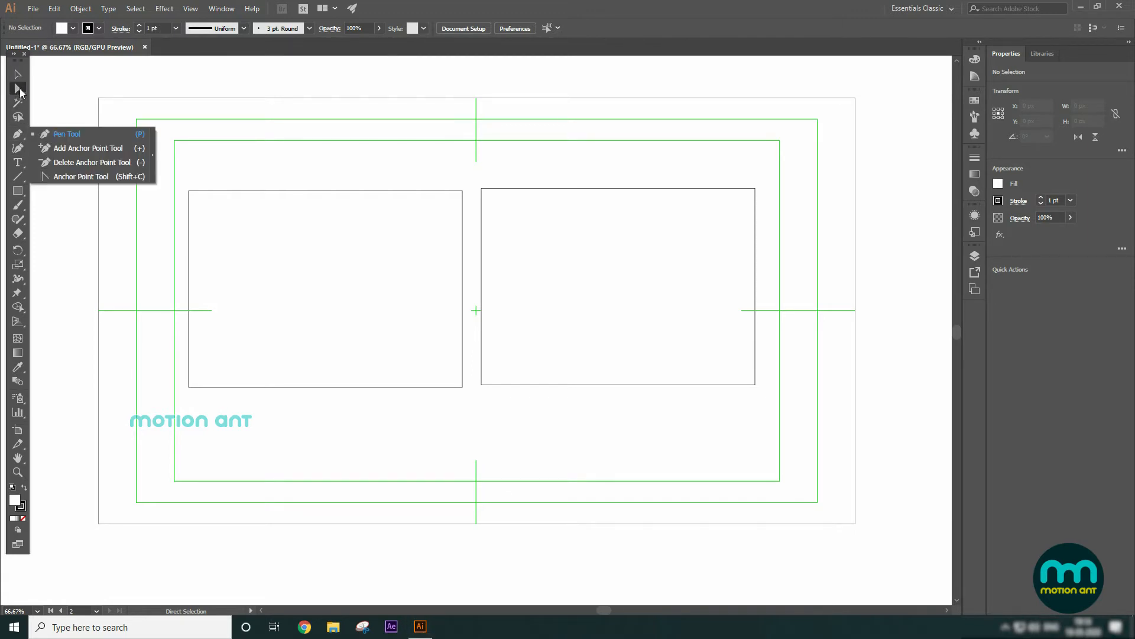
click(21, 92)
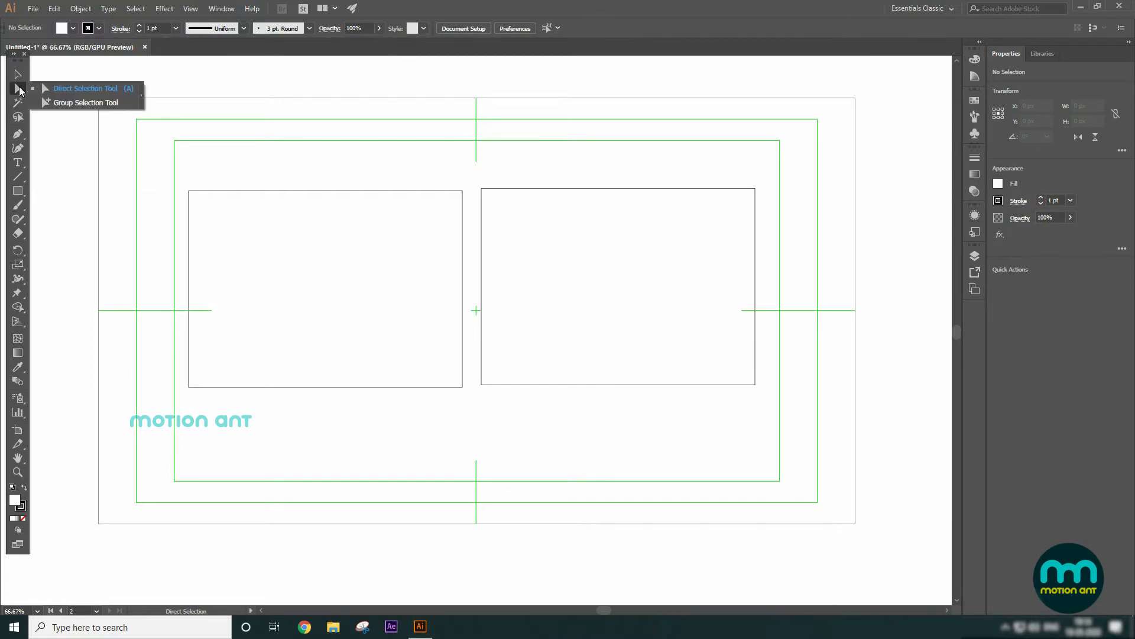
click(97, 91)
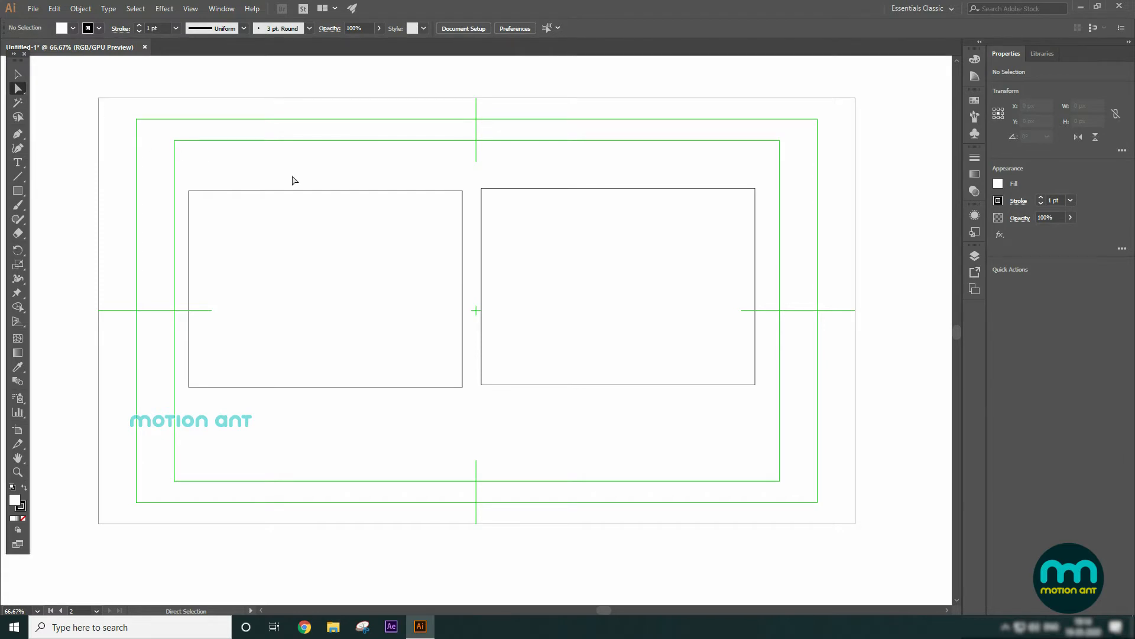
click(288, 251)
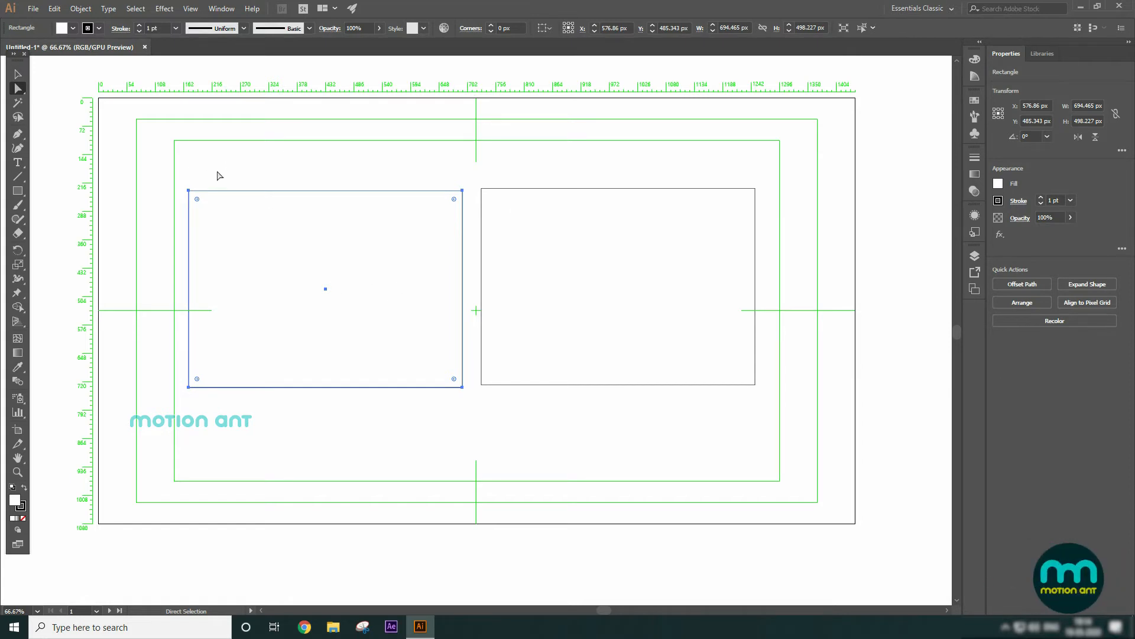
drag(171, 217, 150, 116)
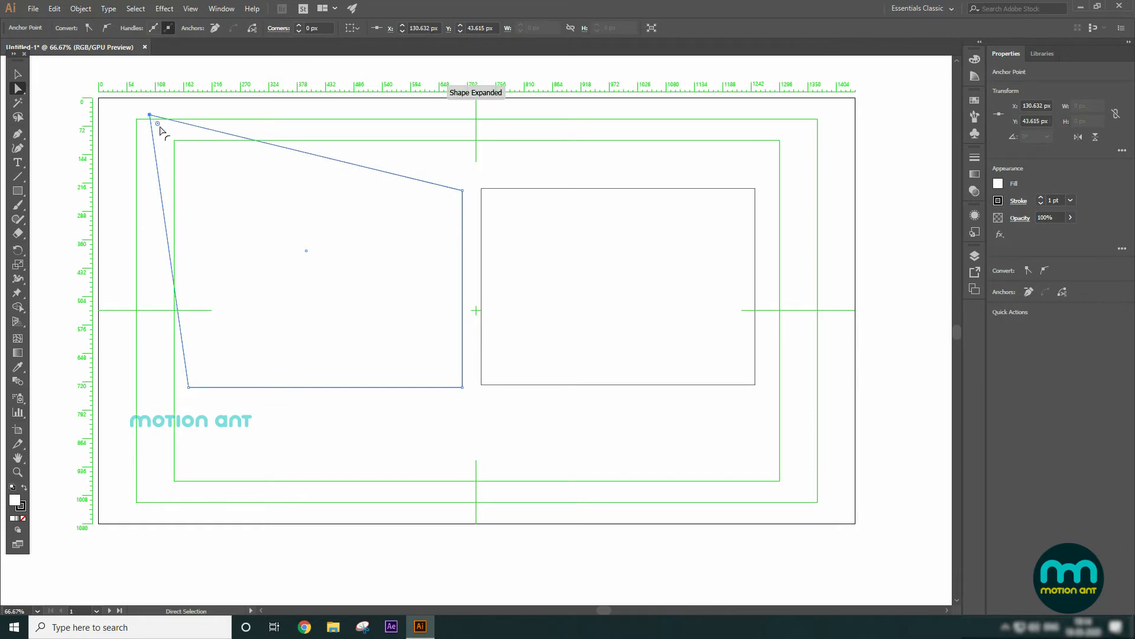
Move the left shape's two lower corner points together down and slightly to the left, and deselect them
drag(148, 370, 465, 495)
drag(462, 386, 434, 448)
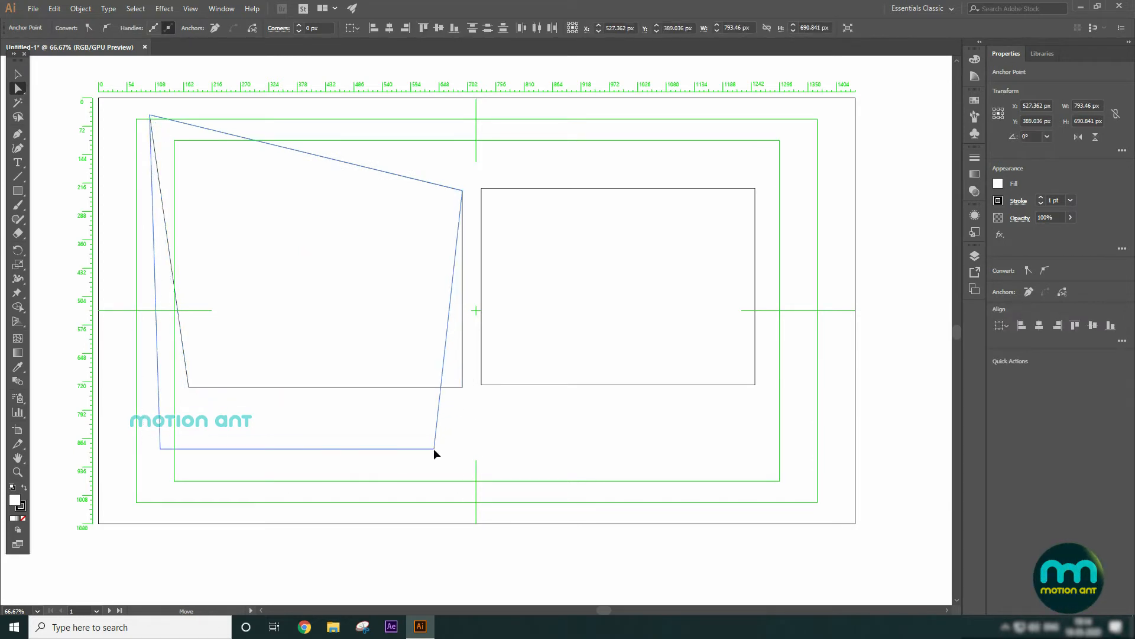
click(502, 464)
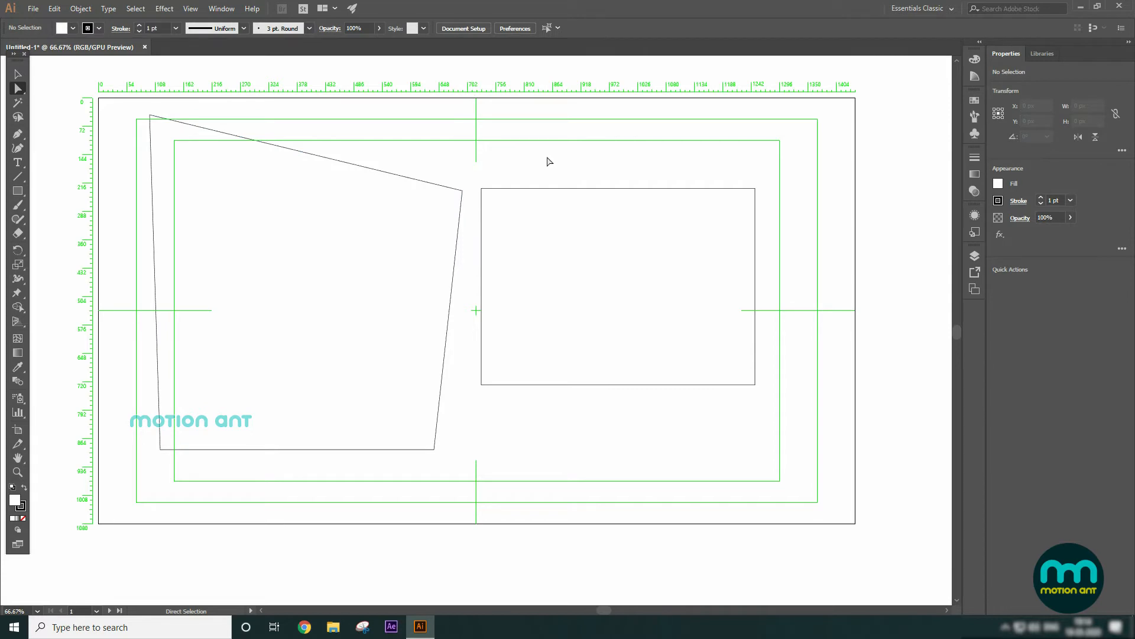
Raise the facing upper corner points of both shapes together, and pull the right shape's two lower corners downward
drag(451, 214, 473, 111)
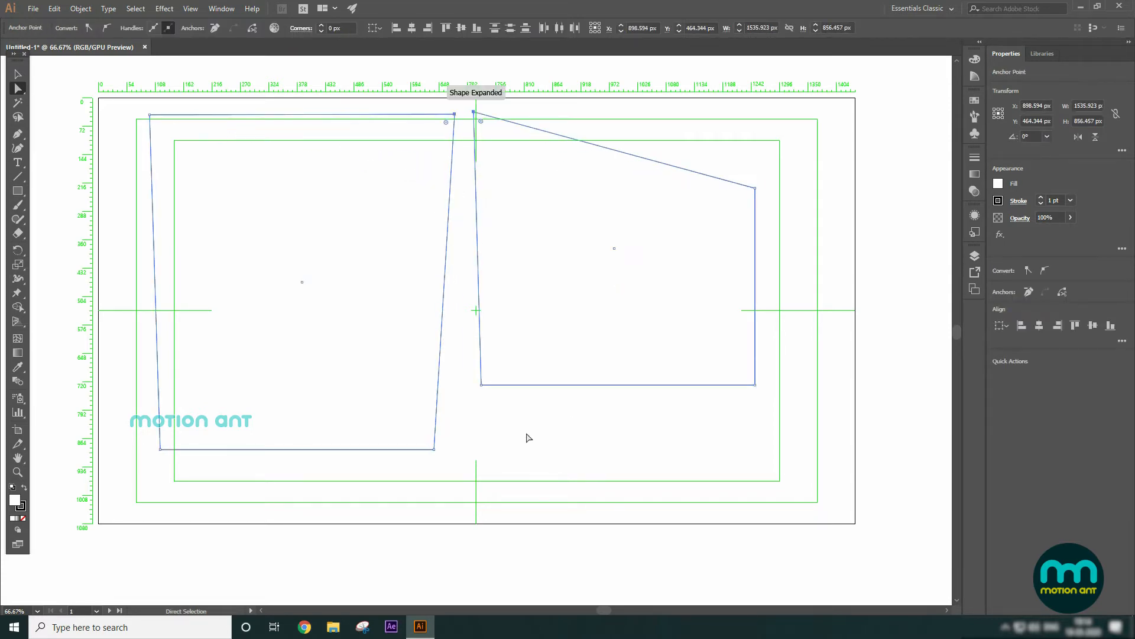
drag(459, 359, 452, 502)
drag(762, 376, 779, 427)
click(207, 110)
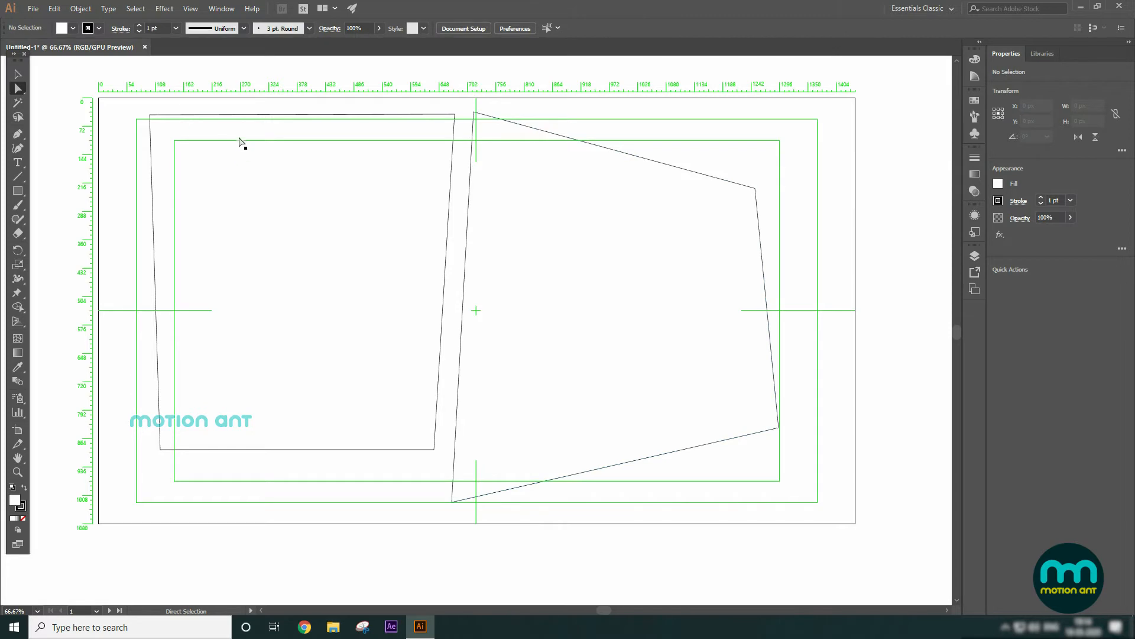
With the Selection tool, move the whole left shape down and left to about X 395, Y 596 px
click(18, 76)
click(393, 253)
drag(392, 254, 347, 260)
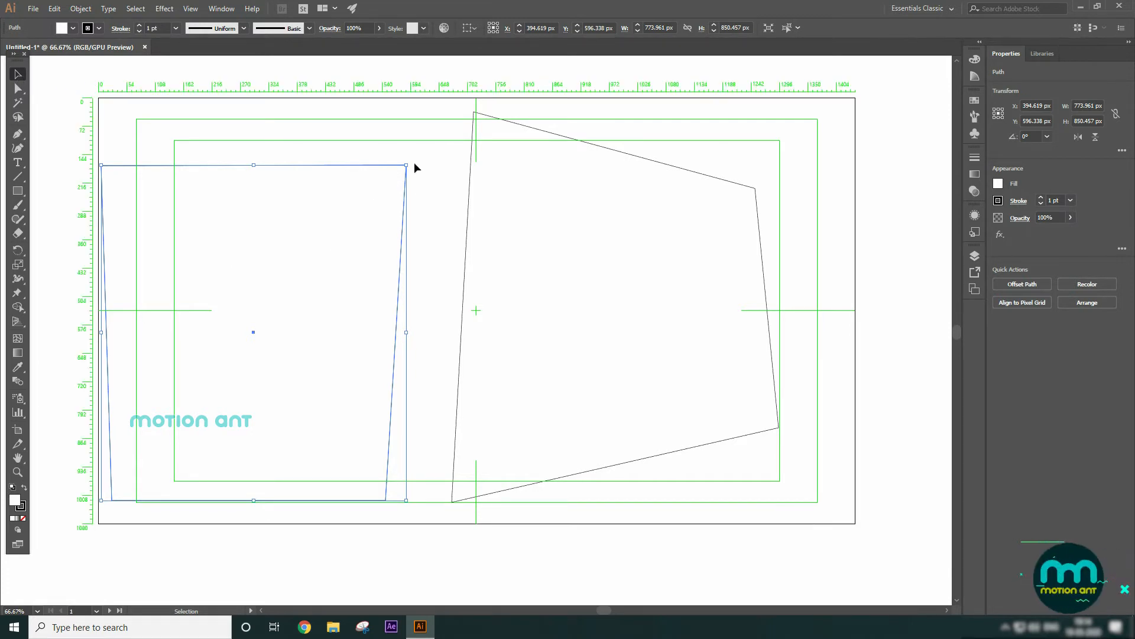
Raise the left shape's upper-right corner point, lower both shapes' facing upper corners together, and return to the Selection tool
click(19, 90)
drag(406, 165, 401, 121)
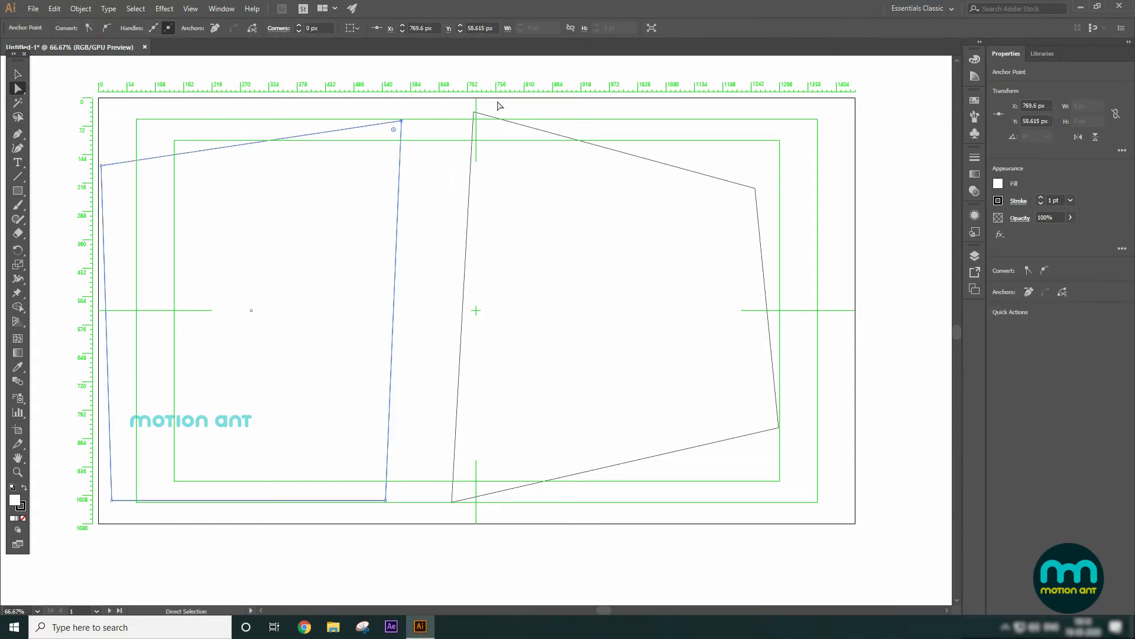
drag(504, 110, 401, 210)
click(18, 74)
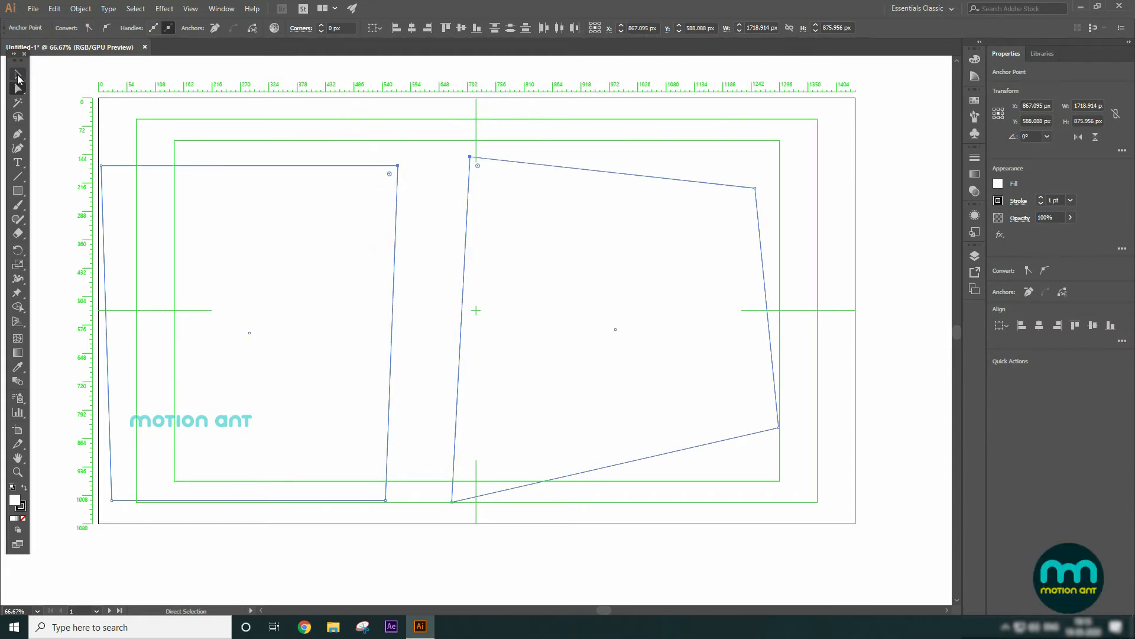
Clear the right and left shapes from the artboard one after the other, and return to the Selection tool
click(665, 289)
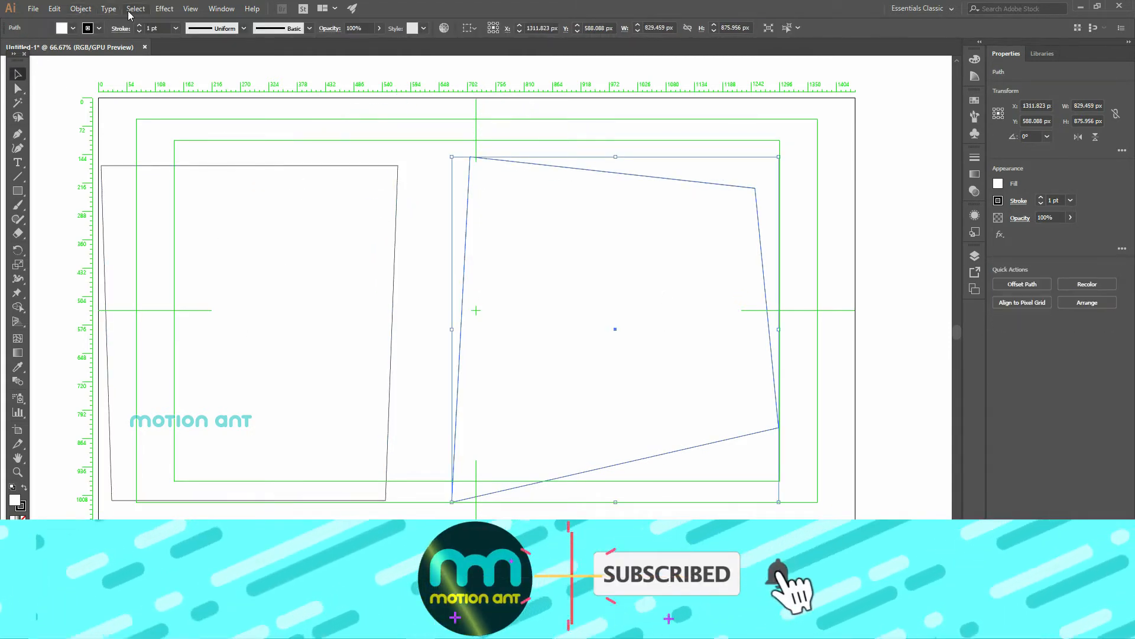
click(54, 12)
click(76, 144)
click(291, 166)
click(54, 8)
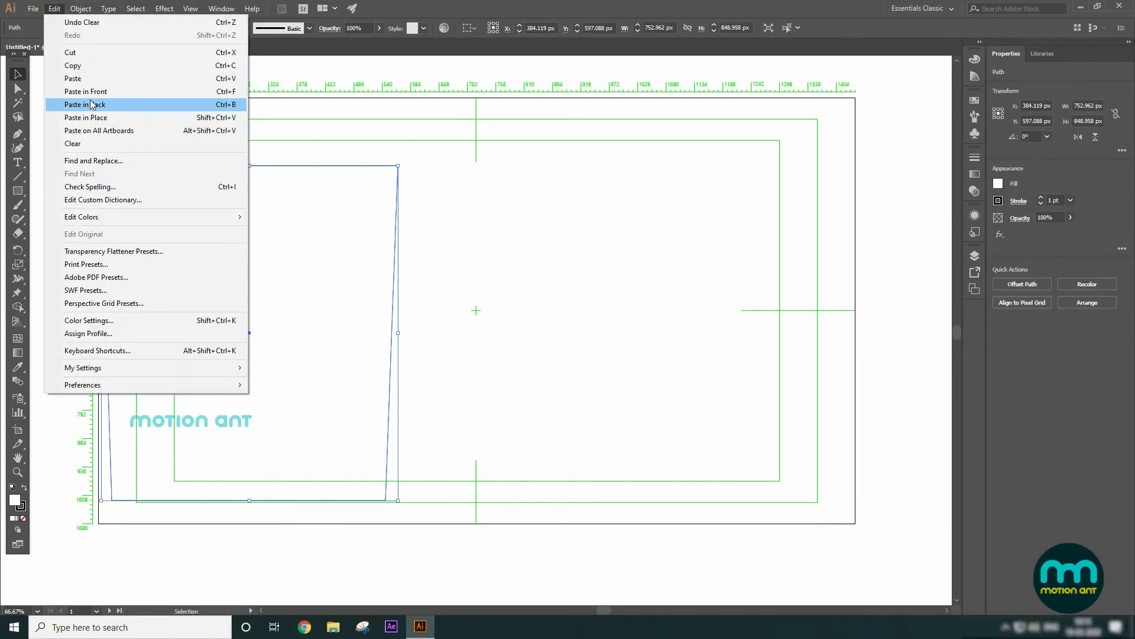
click(73, 143)
click(18, 88)
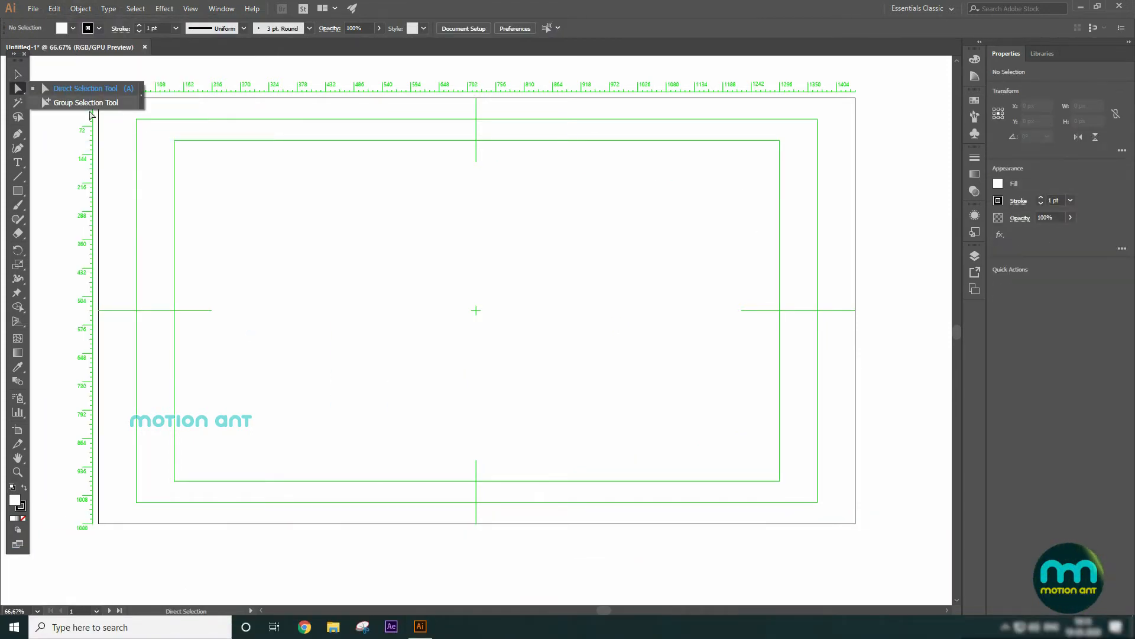
click(17, 75)
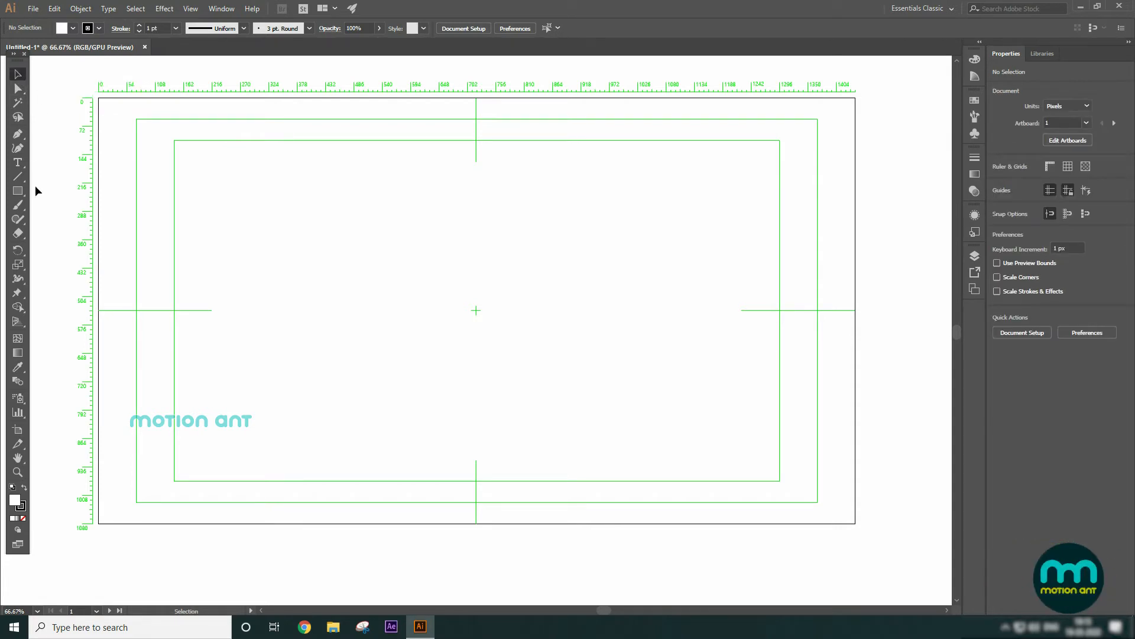
Draw a rectangle at left, an ellipse at right, and a hexagon about 373 by 349 px at the artboard's lower centre
click(17, 190)
drag(315, 270, 412, 353)
drag(17, 190, 65, 220)
drag(690, 358, 736, 378)
drag(18, 192, 65, 230)
drag(441, 406, 476, 308)
With the Selection tool, move the rectangle and ellipse up and left, move the hexagon to about X 905, Y 807 px, and deselect
click(16, 79)
click(355, 279)
drag(355, 279, 297, 218)
click(697, 308)
drag(697, 305, 671, 232)
drag(456, 436, 474, 387)
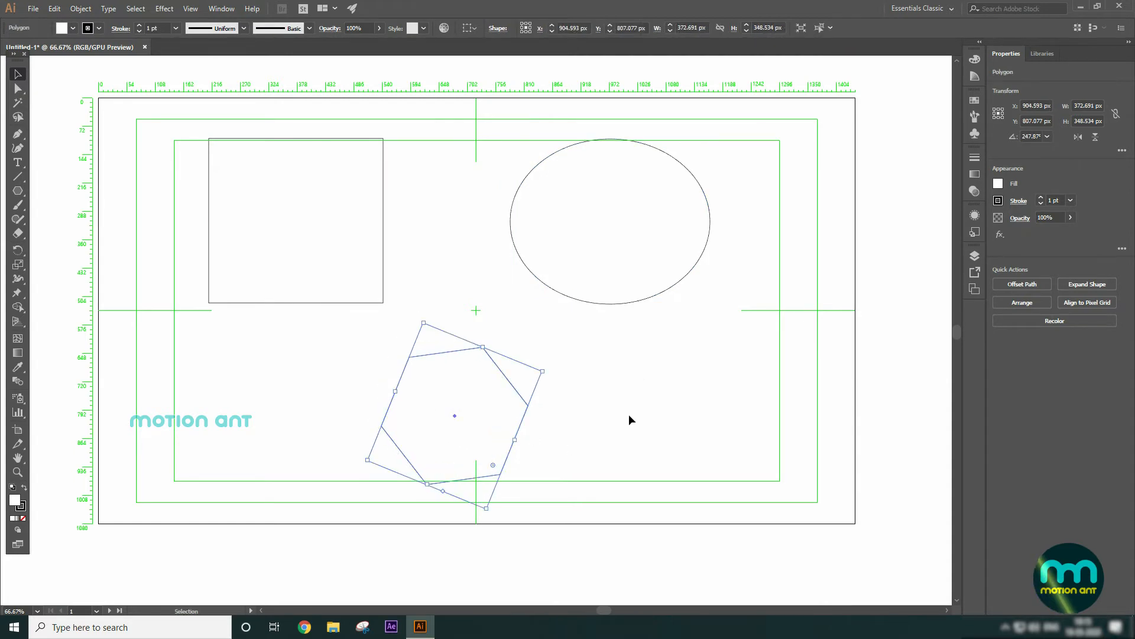
click(615, 427)
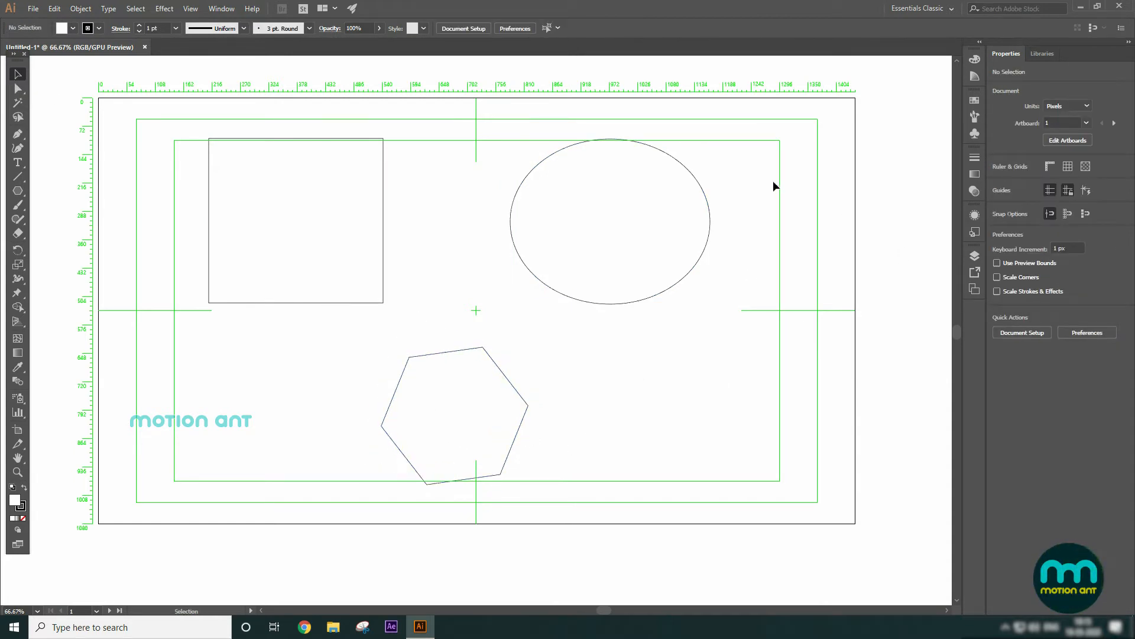
Marquee-select the rectangle, ellipse and hexagon together, and deselect them
drag(760, 144, 258, 495)
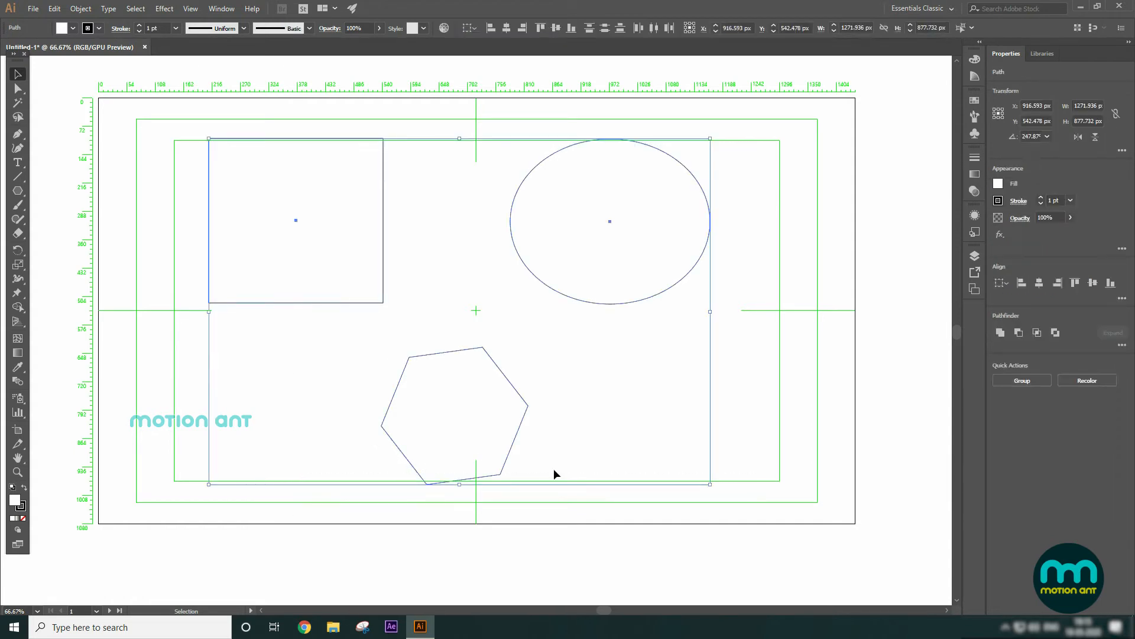
click(773, 296)
drag(599, 393, 325, 451)
click(773, 392)
Select the rectangle, ellipse and hexagon one by one and group them
click(353, 199)
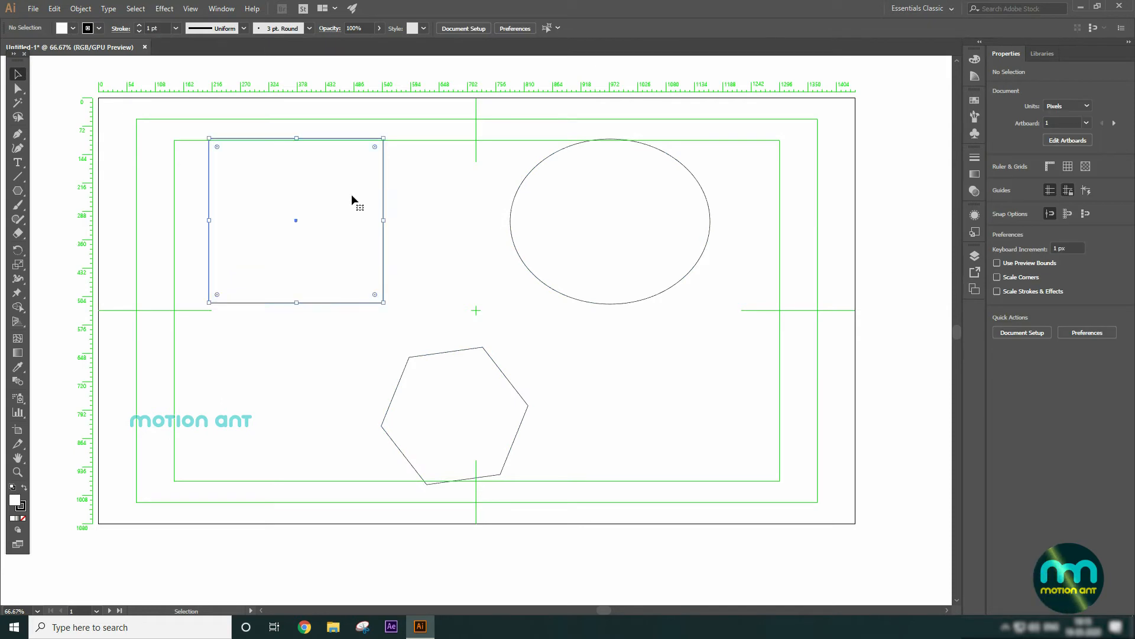
shift+click(657, 248)
shift+click(499, 414)
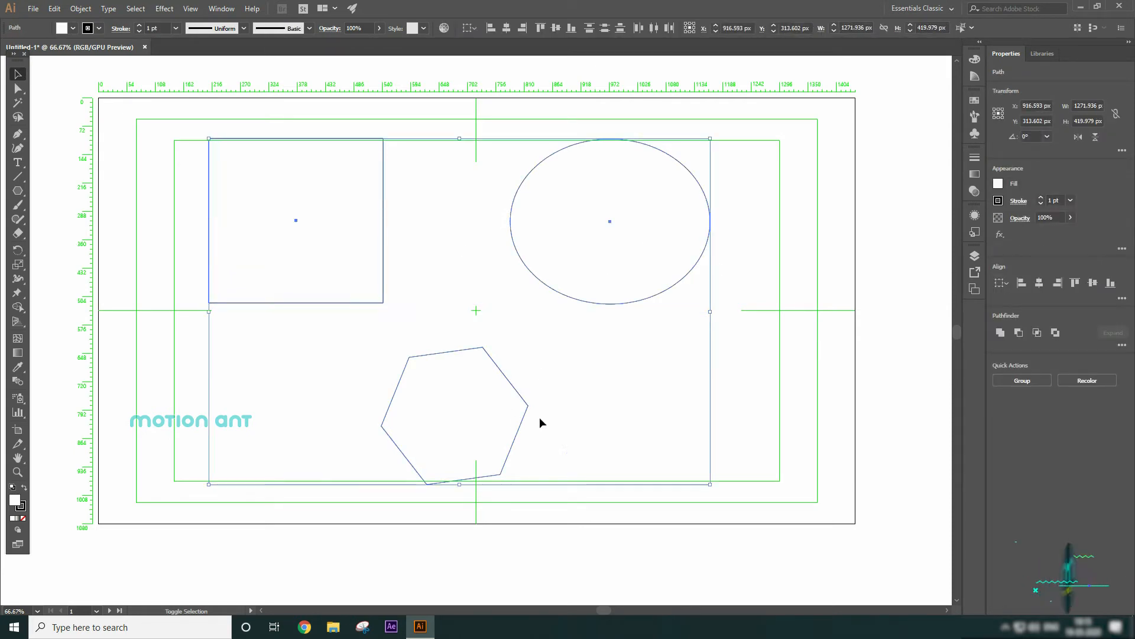
click(58, 12)
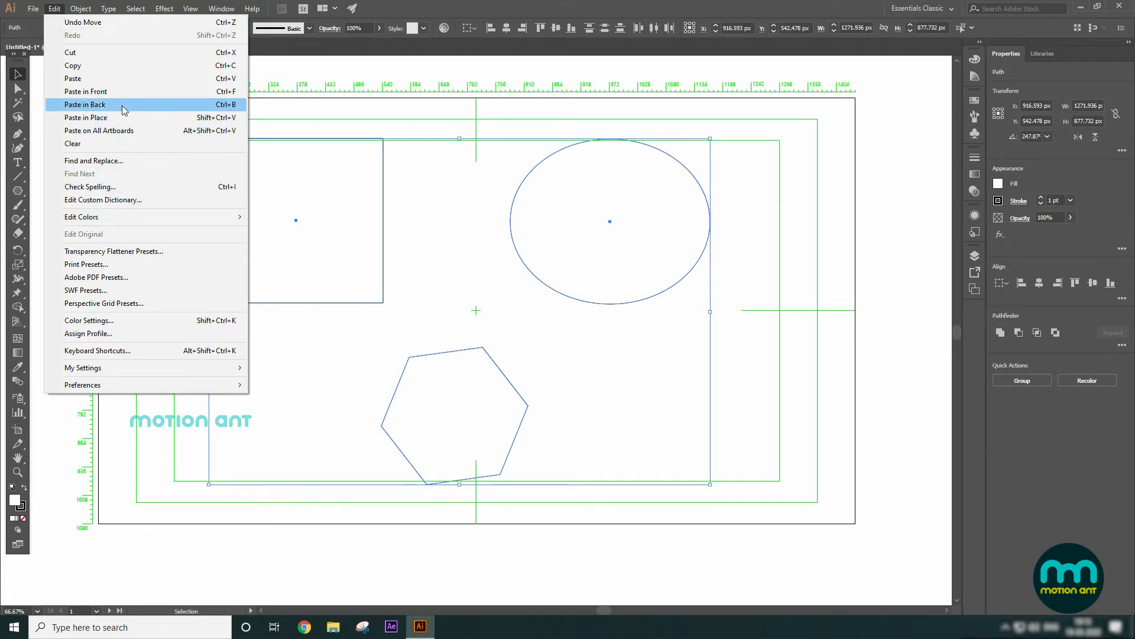
mouse_move(80, 9)
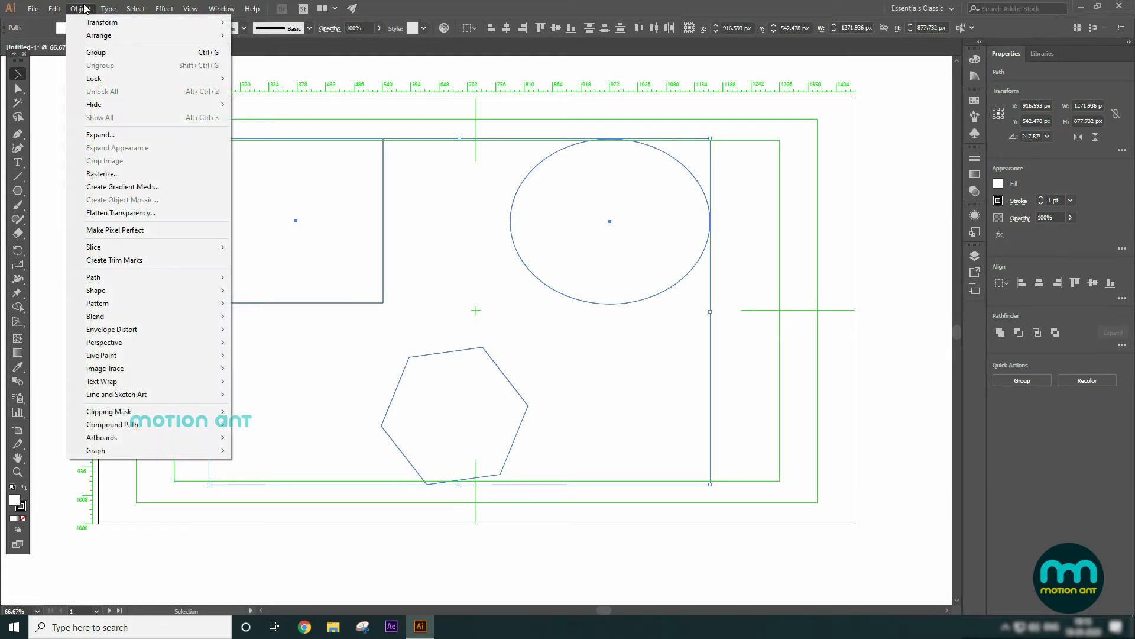
click(98, 54)
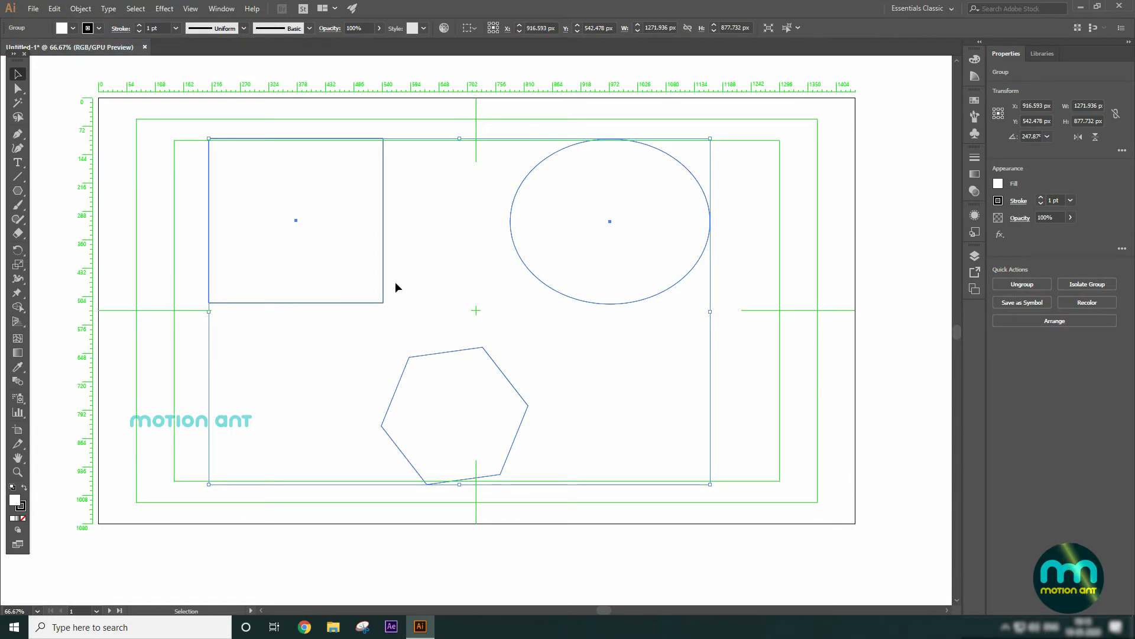
Move the group with the Selection tool, and move the rectangle alone right and slightly down with the Direct Selection tool
mouse_move(362, 225)
mouse_down()
mouse_move(375, 261)
mouse_move(322, 167)
mouse_move(368, 244)
mouse_up()
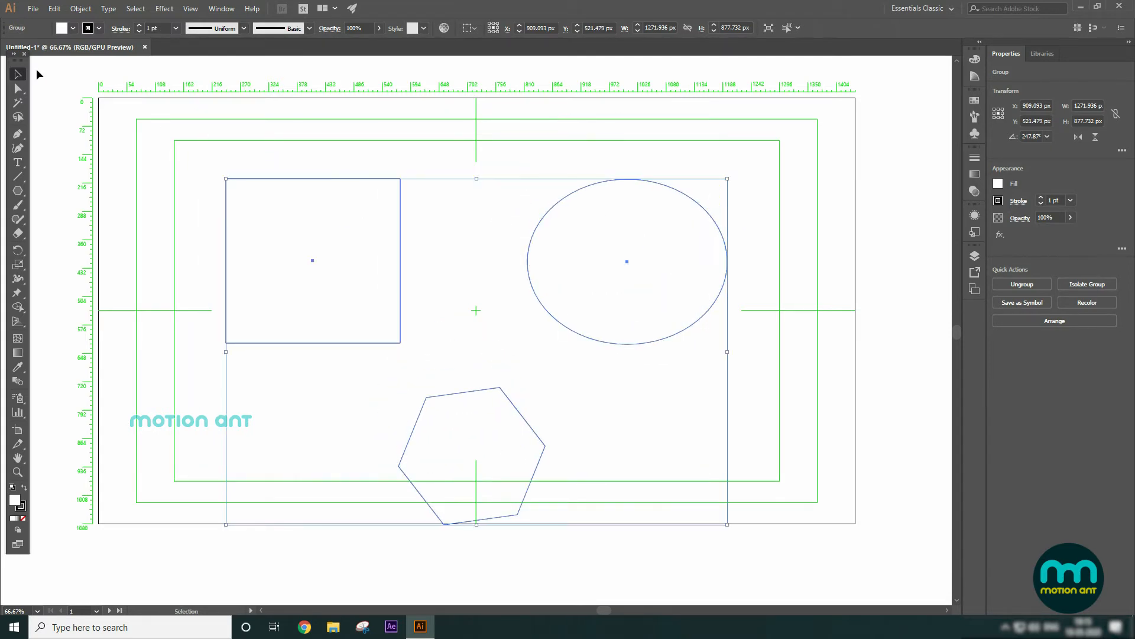
click(19, 90)
drag(365, 233, 325, 193)
click(458, 310)
drag(347, 222, 341, 224)
drag(343, 211, 394, 246)
Try moving the rectangle's upper-right corner point and the ellipse's left anchor point together up and right, undo it, and deselect
drag(225, 107, 503, 467)
click(436, 139)
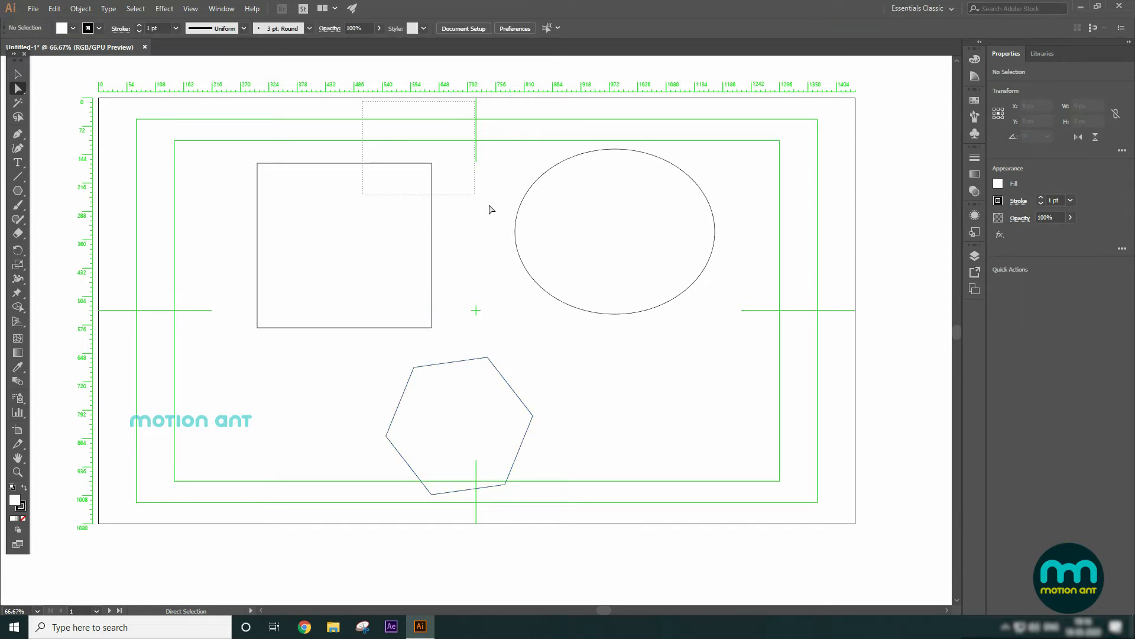
drag(489, 210, 550, 269)
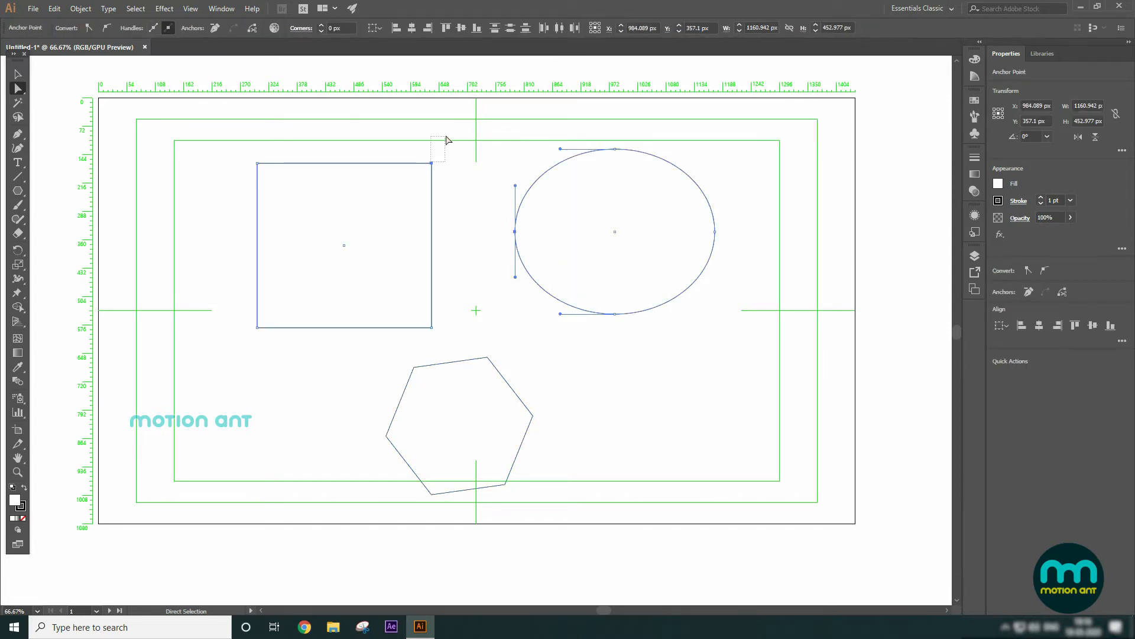
drag(431, 163, 467, 142)
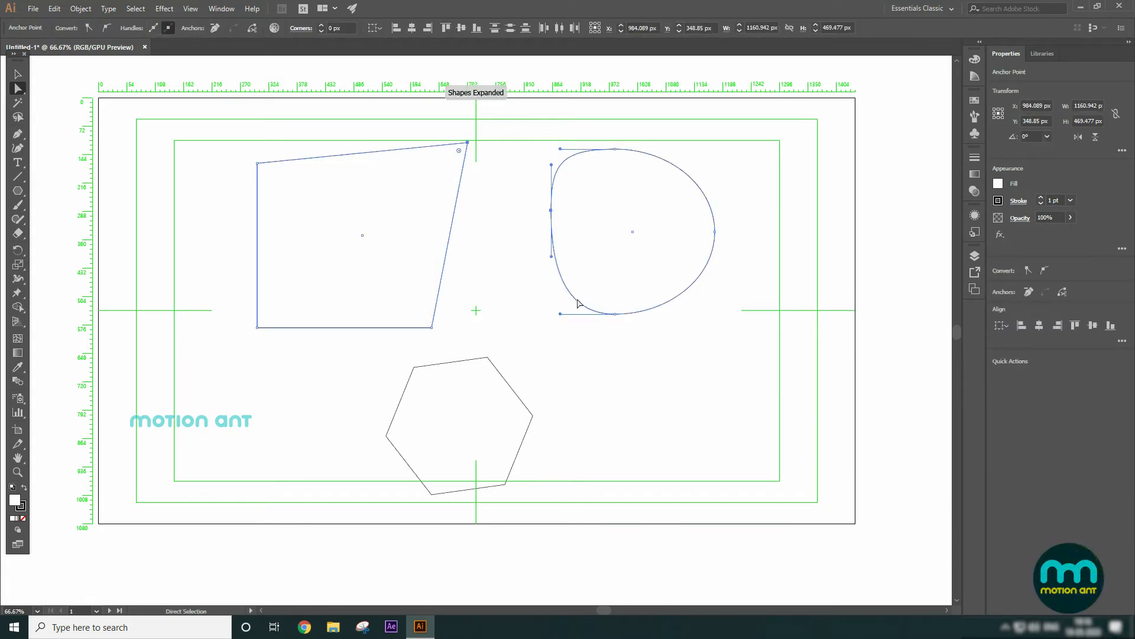
key(ctrl+z)
click(733, 177)
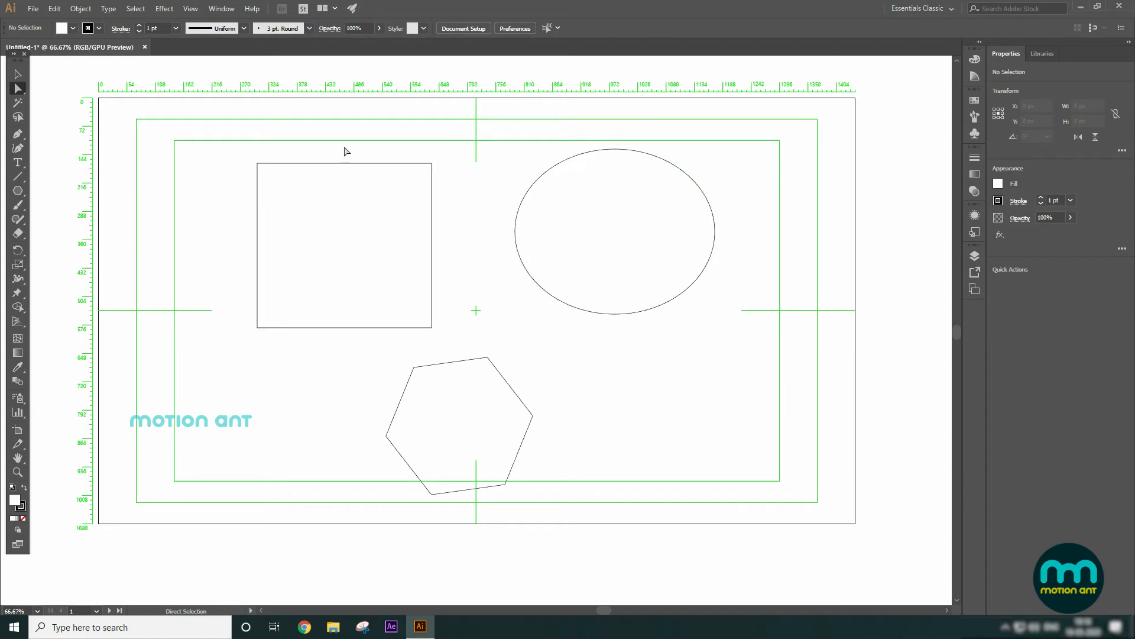
Select all three shapes and move them down together, and move only the rectangle to about X 658, Y 438 px with Direct Selection
click(14, 92)
click(65, 88)
scroll(444, 308, down, 2)
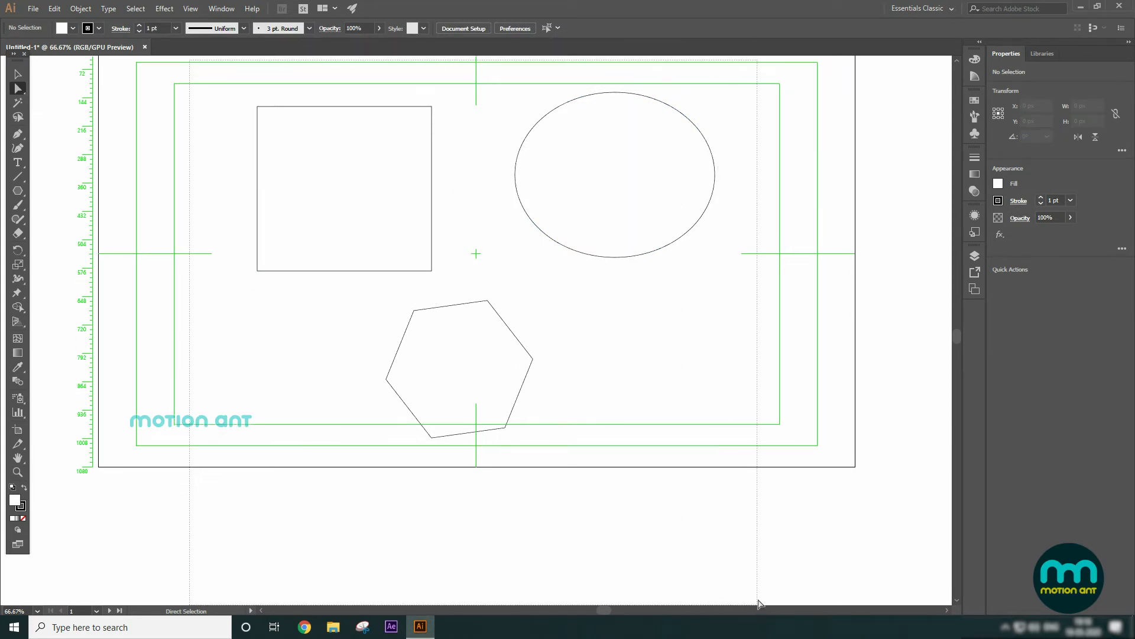
key(ctrl+a)
drag(657, 155, 666, 207)
click(765, 391)
drag(202, 120, 459, 344)
mouse_move(395, 220)
mouse_down()
mouse_move(423, 195)
mouse_move(396, 198)
mouse_up()
Switch to the Group Selection tool and select the ellipse on its own
drag(18, 88, 84, 105)
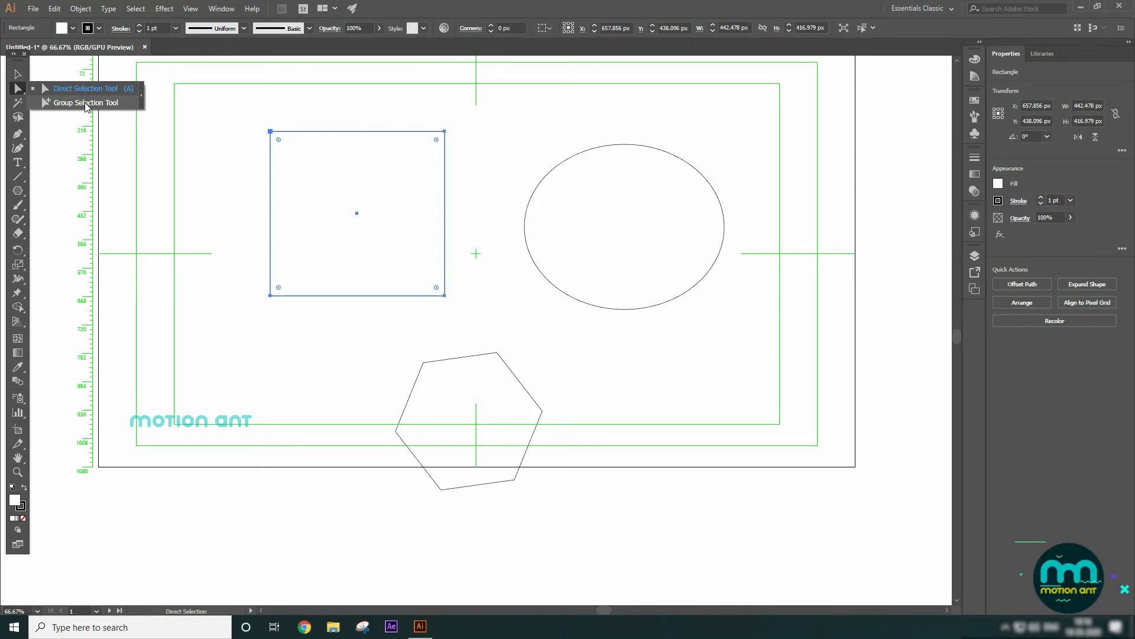
drag(85, 105, 85, 106)
click(717, 395)
click(697, 254)
With the Selection tool, move the whole group up and left to about X 968, Y 639 px
click(12, 71)
click(406, 208)
drag(405, 207, 388, 190)
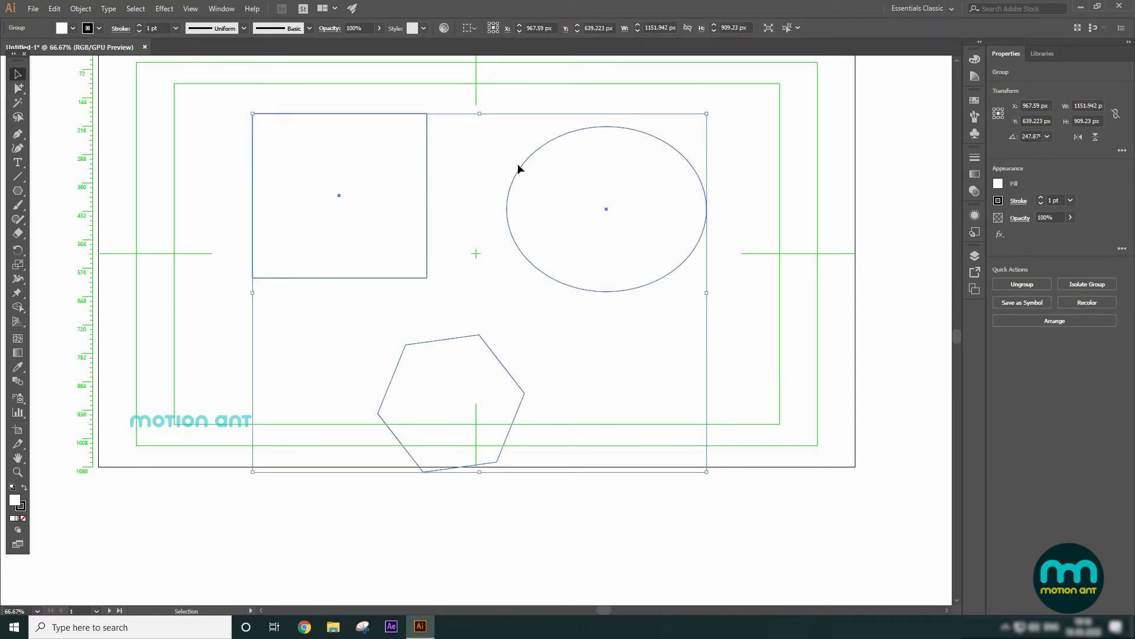
With the Group Selection tool, individually move the rectangle and ellipse slightly left, and the hexagon to about X 855, Y 800 px
key(h)
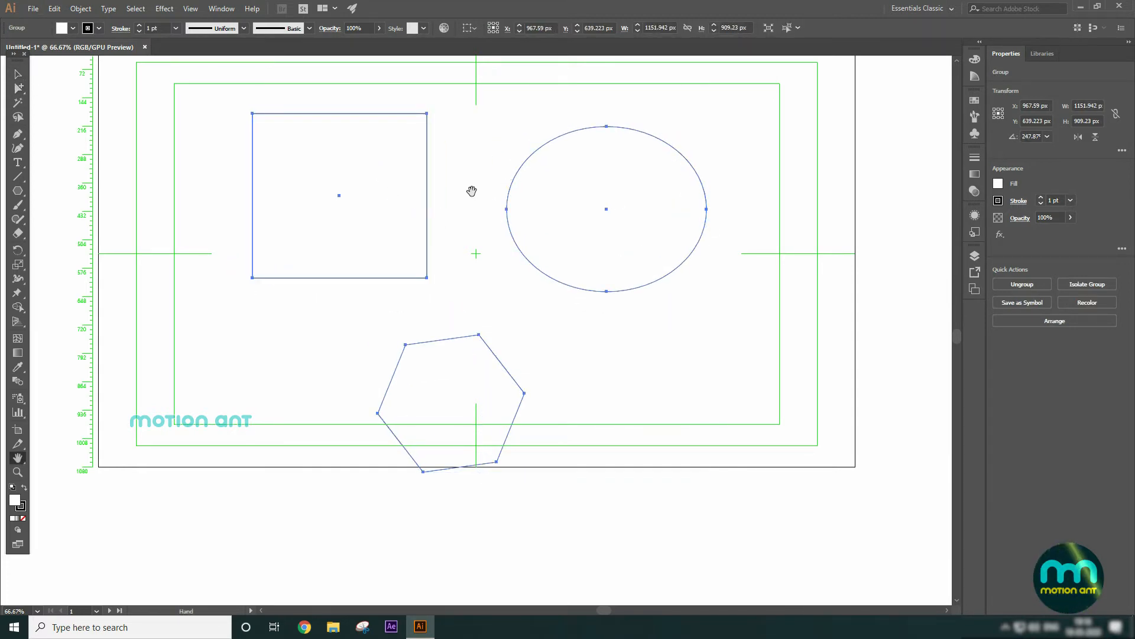
drag(463, 172, 467, 217)
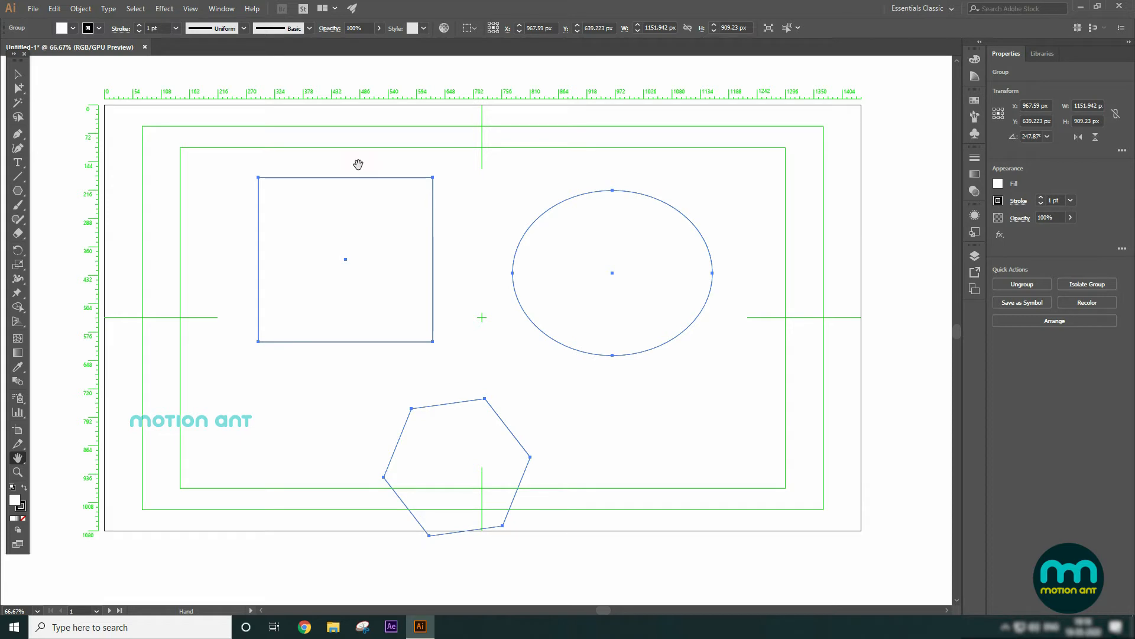
click(16, 76)
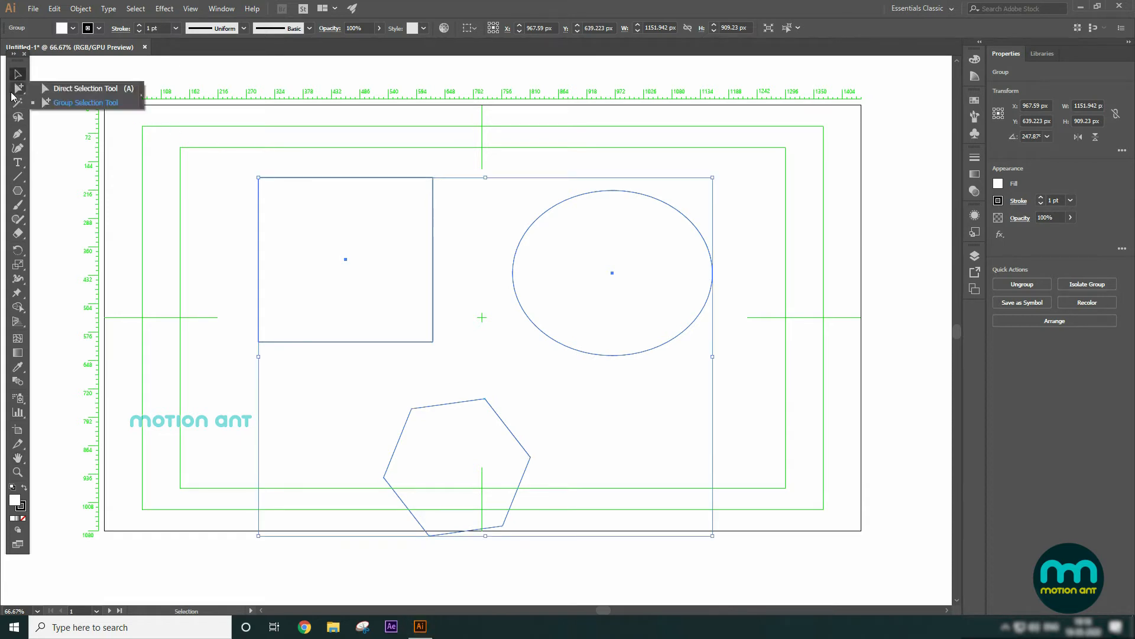
click(16, 89)
click(768, 463)
click(398, 263)
mouse_move(398, 263)
mouse_down()
mouse_move(422, 261)
mouse_move(385, 281)
mouse_move(378, 272)
mouse_move(418, 297)
mouse_move(389, 250)
mouse_up()
click(590, 343)
mouse_move(711, 314)
mouse_down()
mouse_move(619, 236)
mouse_move(690, 319)
mouse_up()
drag(481, 456, 451, 414)
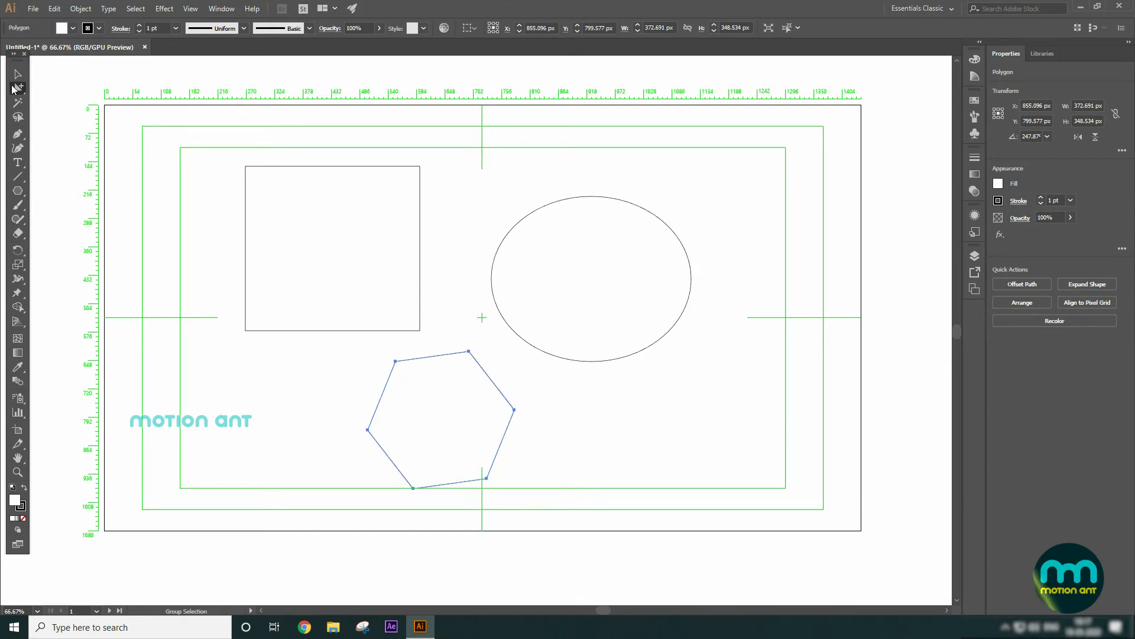
Compare the Selection and Group Selection tools, and marquee-select the whole group with the Selection tool
click(13, 89)
click(20, 74)
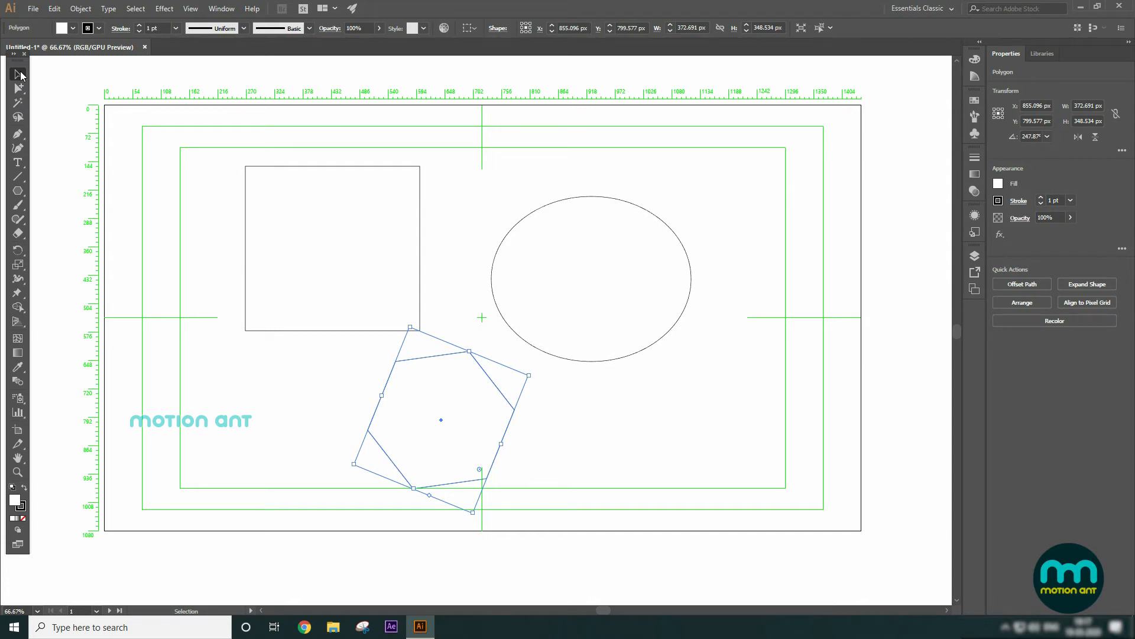
click(18, 89)
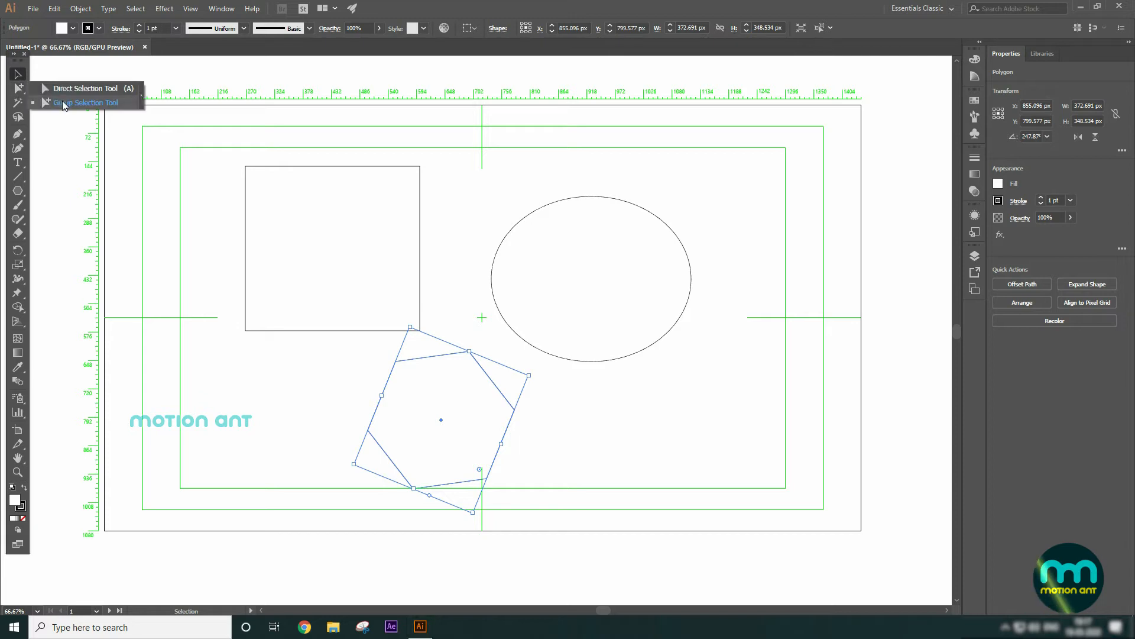
click(65, 102)
click(673, 205)
click(18, 74)
drag(187, 150, 746, 513)
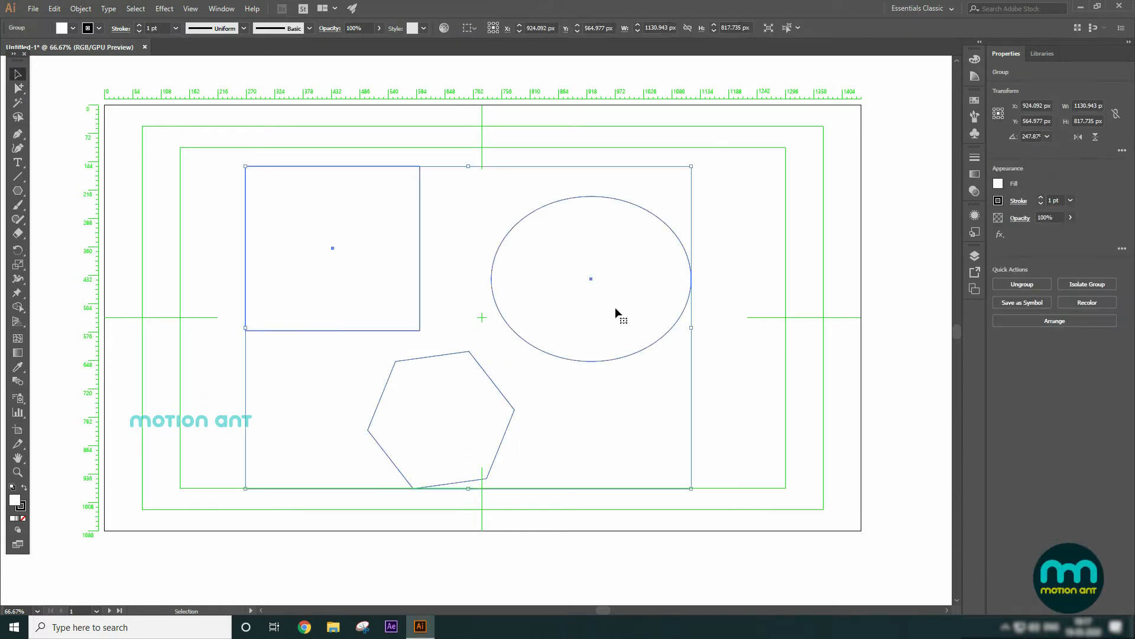
With Group Selection, move the rectangle and hexagon individually up and left, and the ellipse to about X 1164, Y 427 px
click(18, 88)
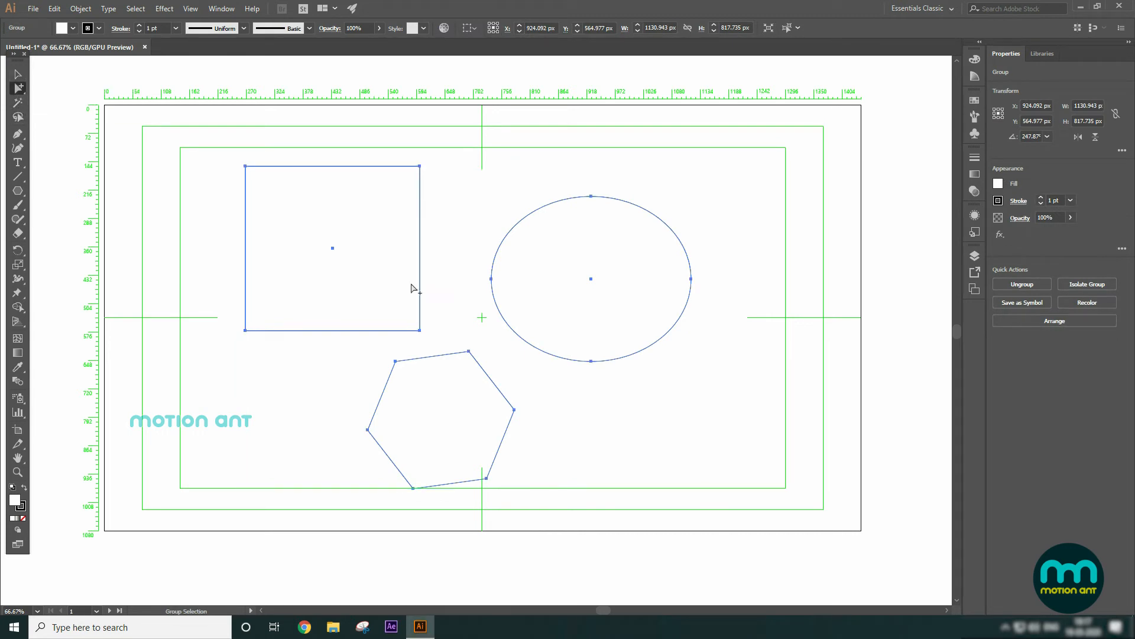
click(375, 299)
drag(375, 299, 354, 256)
click(499, 451)
drag(500, 452, 447, 408)
drag(594, 295, 565, 288)
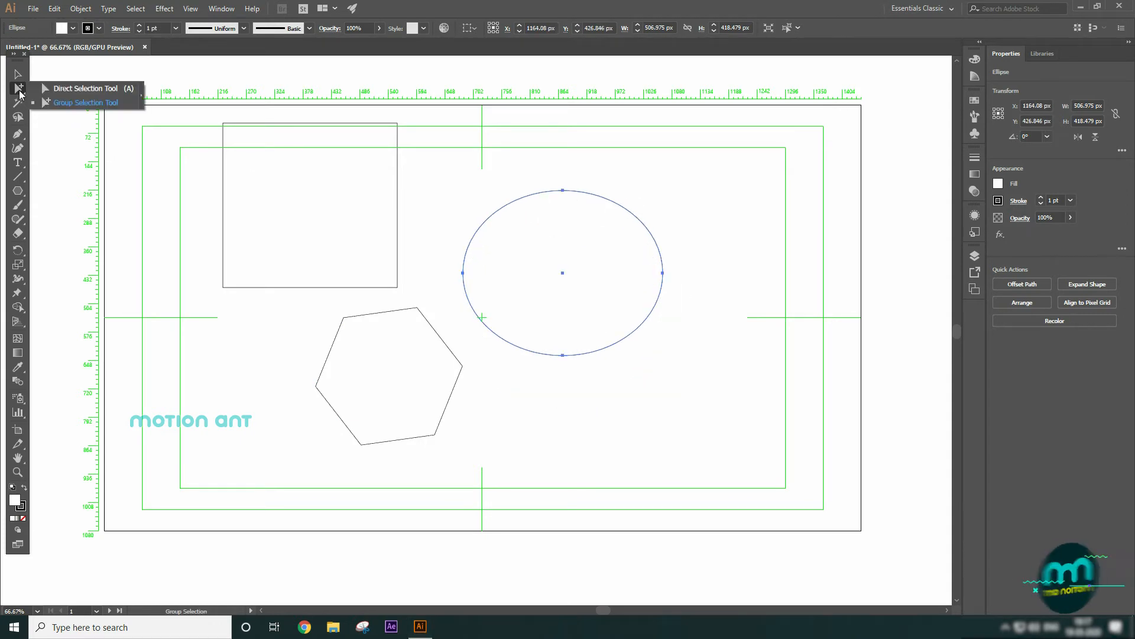
Marquee-select the whole group, delete it, and return to the Selection tool
click(350, 223)
click(739, 206)
drag(709, 191, 362, 393)
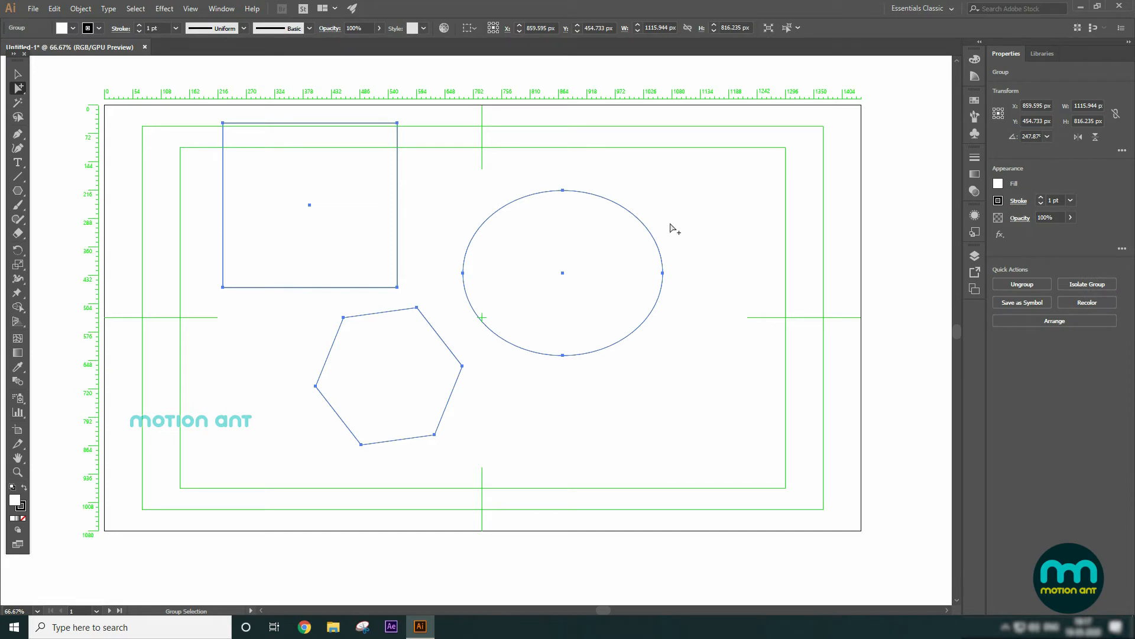
key(Delete)
click(20, 75)
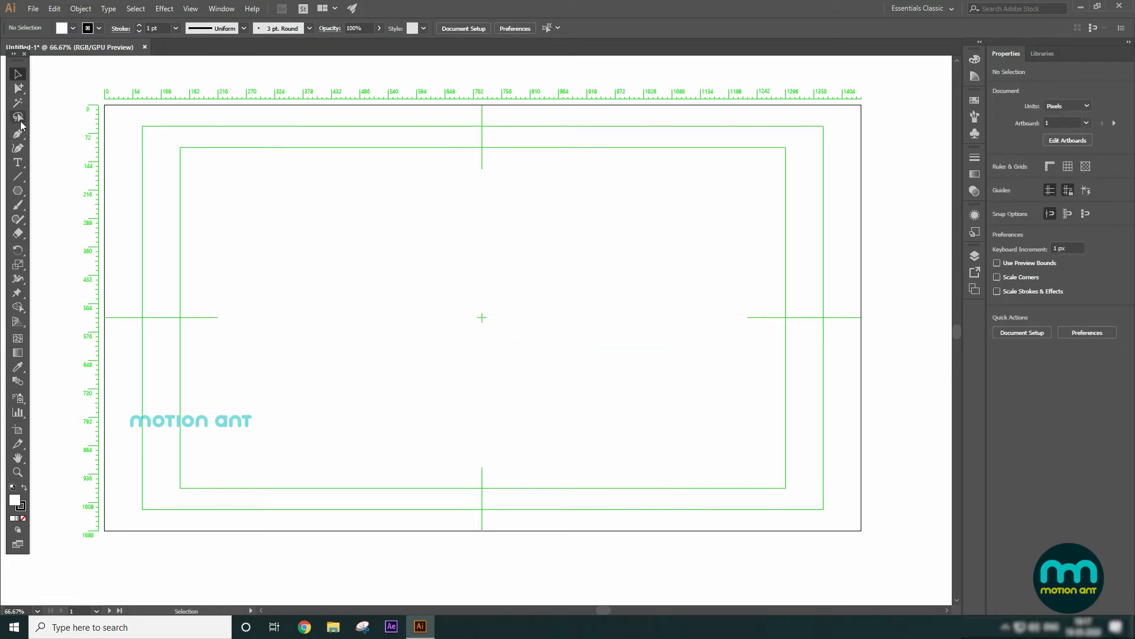
Activate the Magic Wand tool briefly, and draw a rectangle about 349 by 342 px in the artboard's left half
click(18, 103)
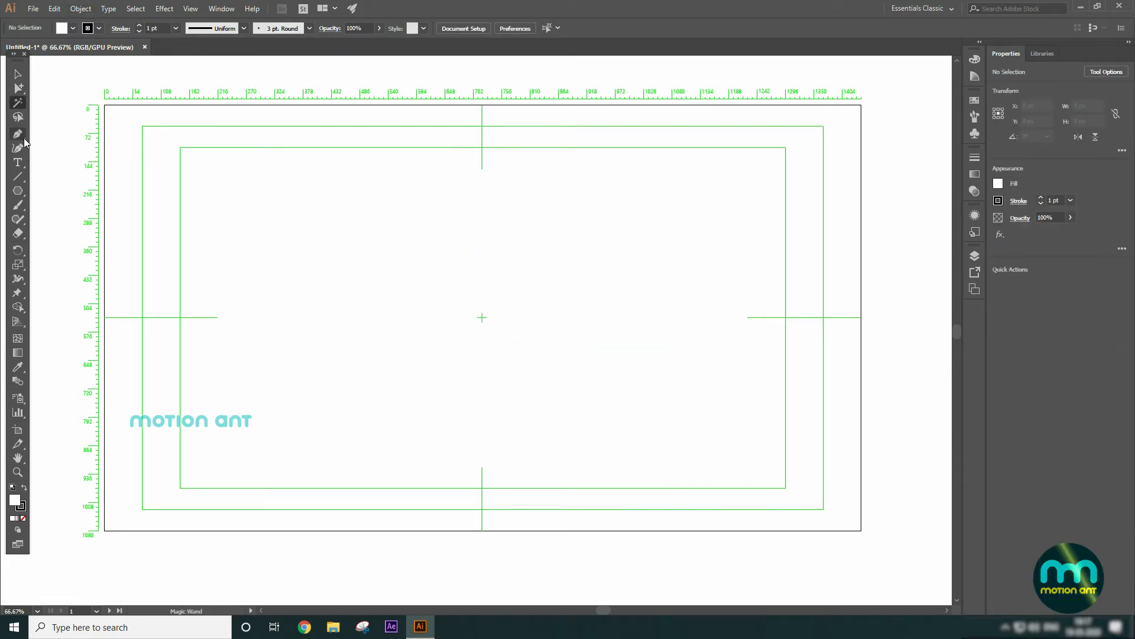
drag(17, 190, 60, 190)
drag(249, 202, 386, 337)
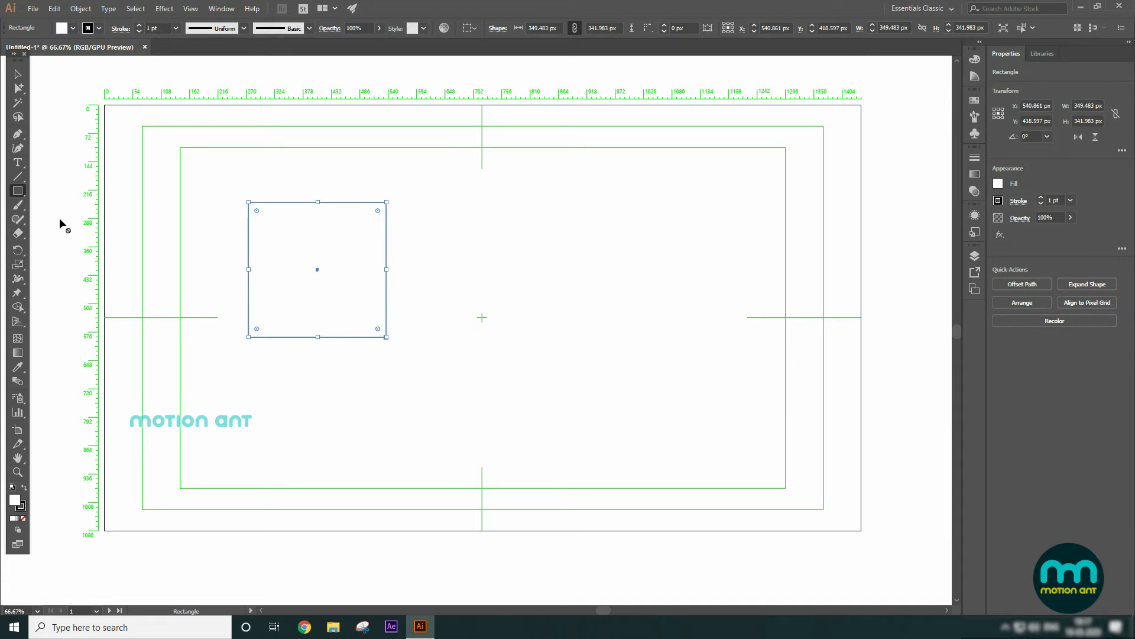
drag(18, 191, 59, 217)
drag(635, 221, 638, 223)
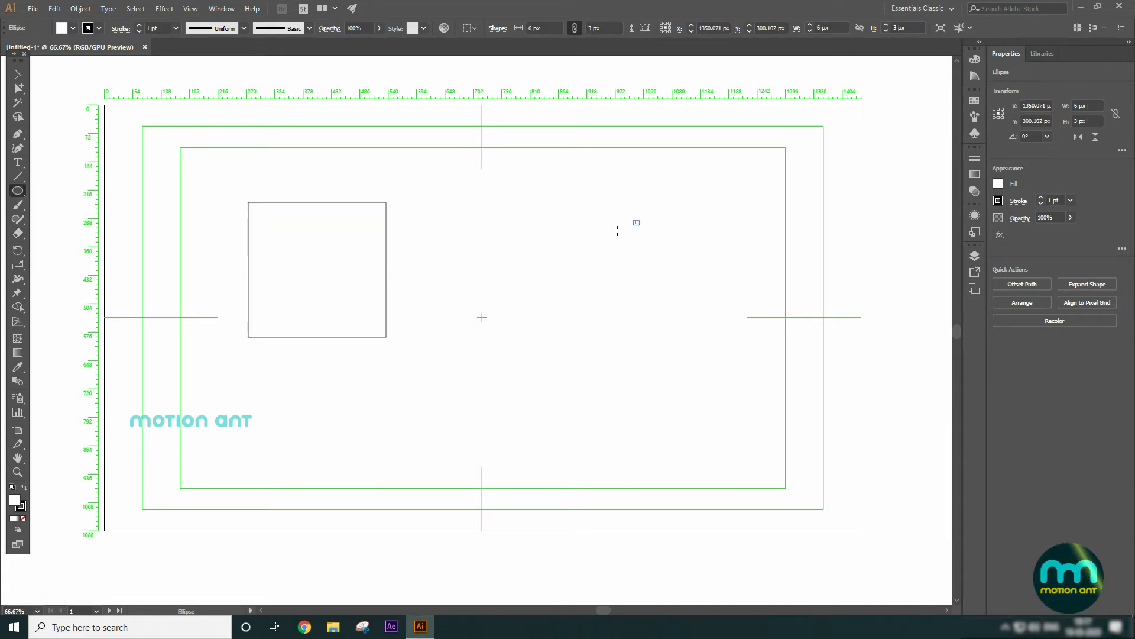
key(z)
key(ctrl+z)
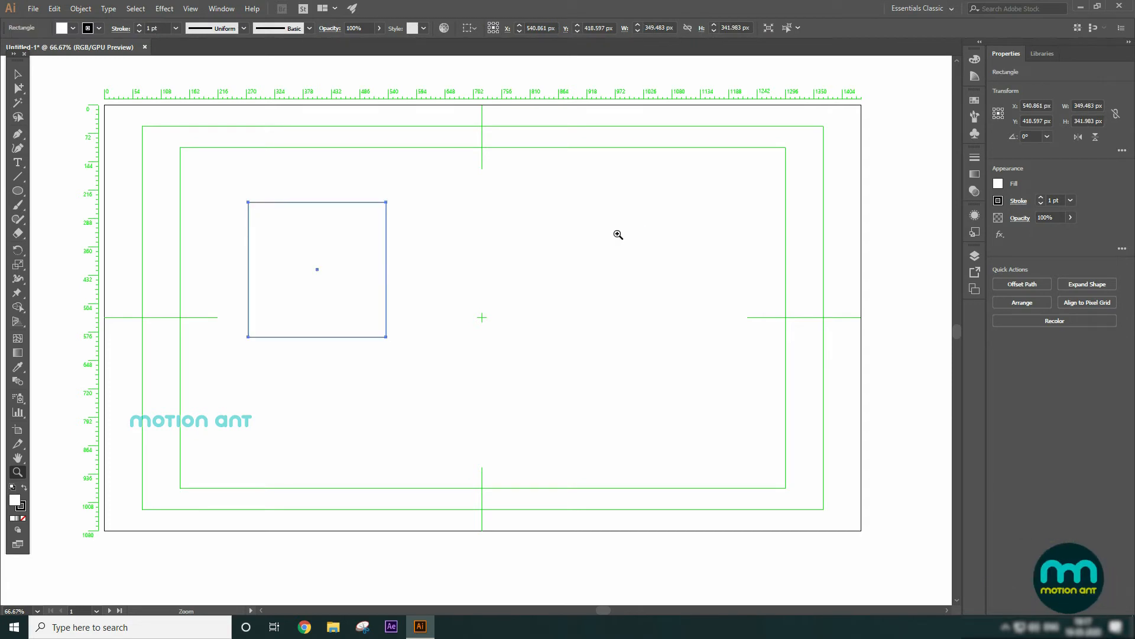
Draw a circle about 460 px in diameter in the artboard's right half, and return to the Selection tool
click(17, 192)
drag(552, 227, 734, 408)
key(v)
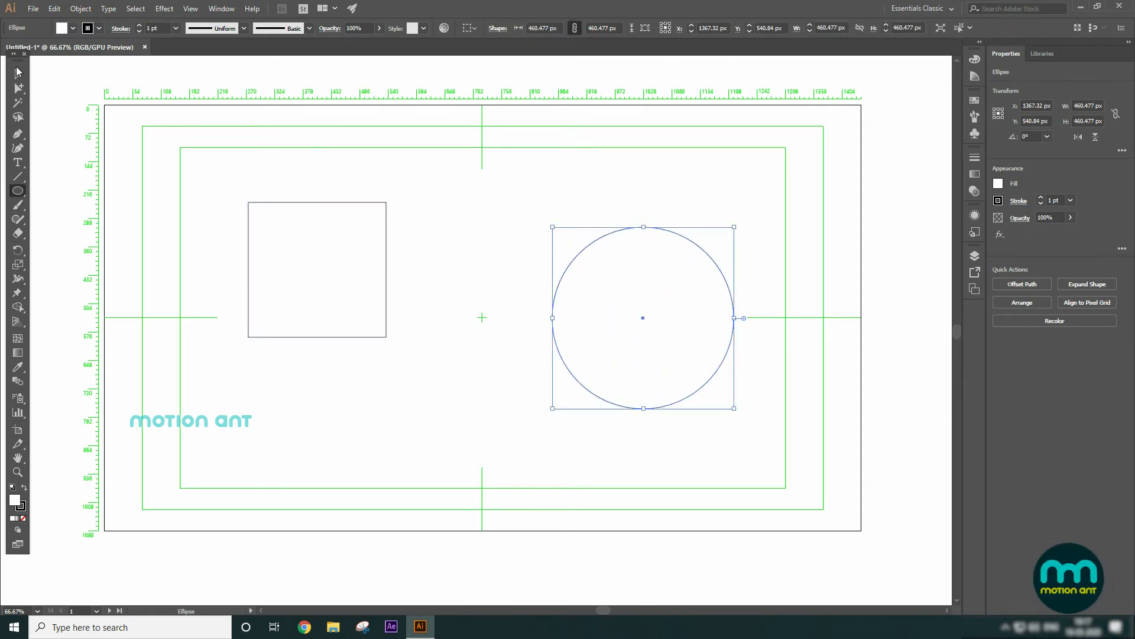
Fill the rectangle with red and place a duplicate directly below it
click(315, 219)
click(73, 28)
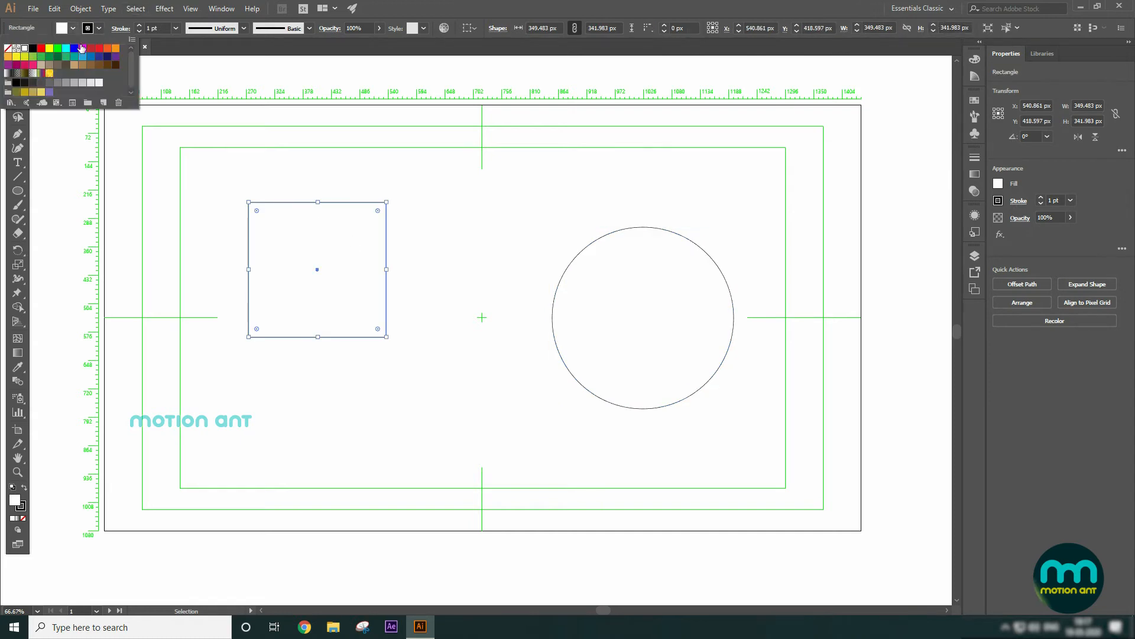
click(40, 48)
click(438, 193)
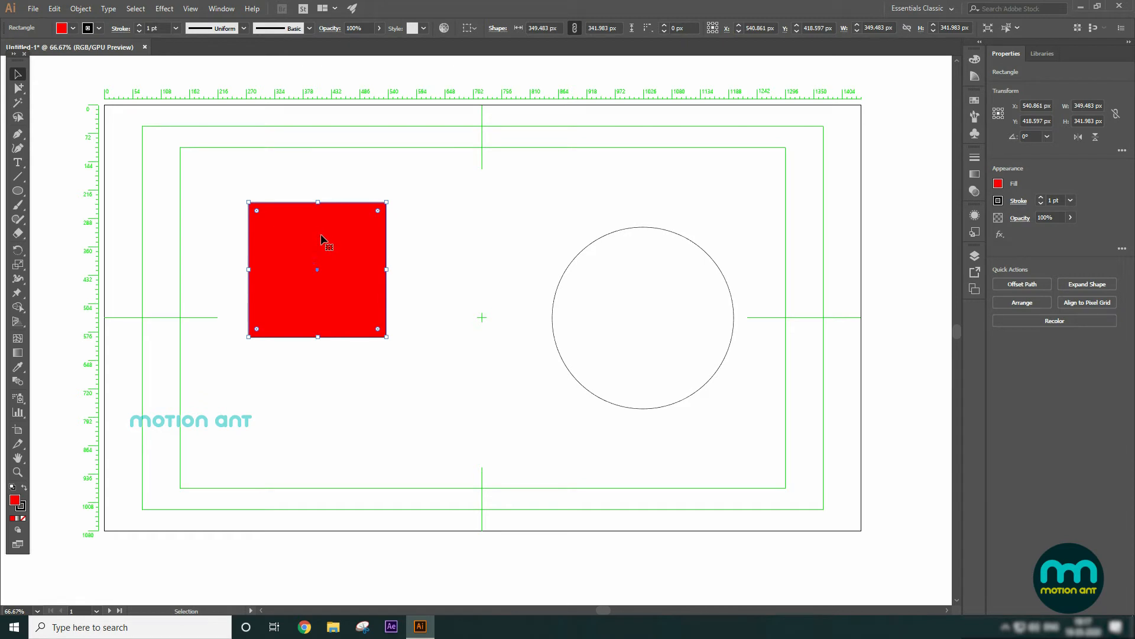
drag(358, 238, 358, 411)
Fill the circle with cyan, duplicate it with centres at about X 1073, Y 386 px and X 1619, Y 700 px, and deselect
click(660, 378)
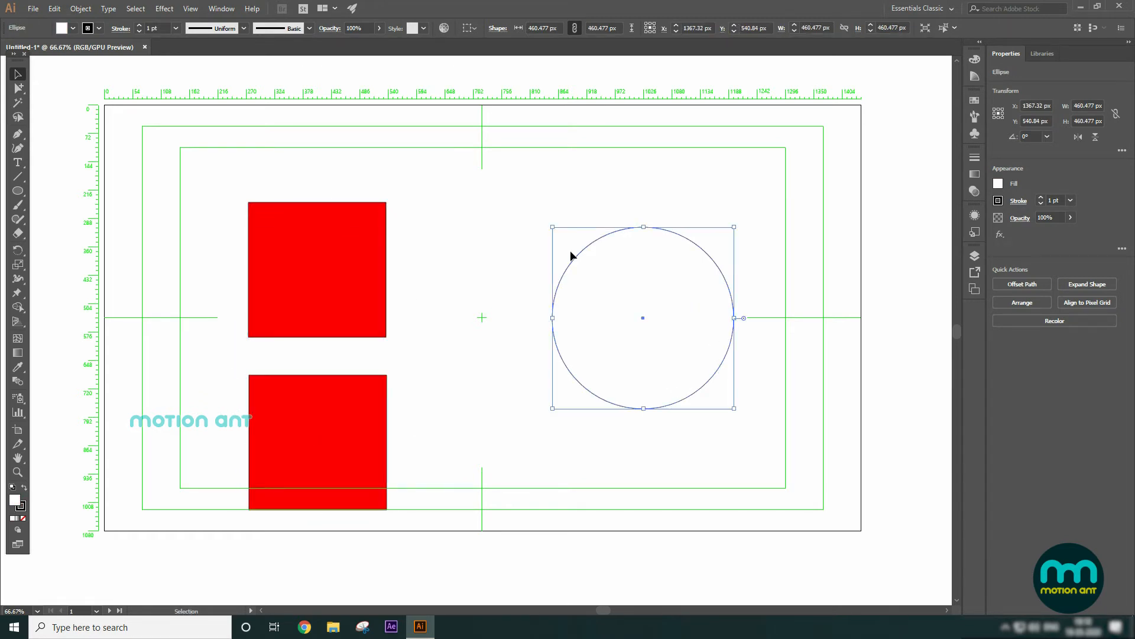
click(73, 28)
click(68, 49)
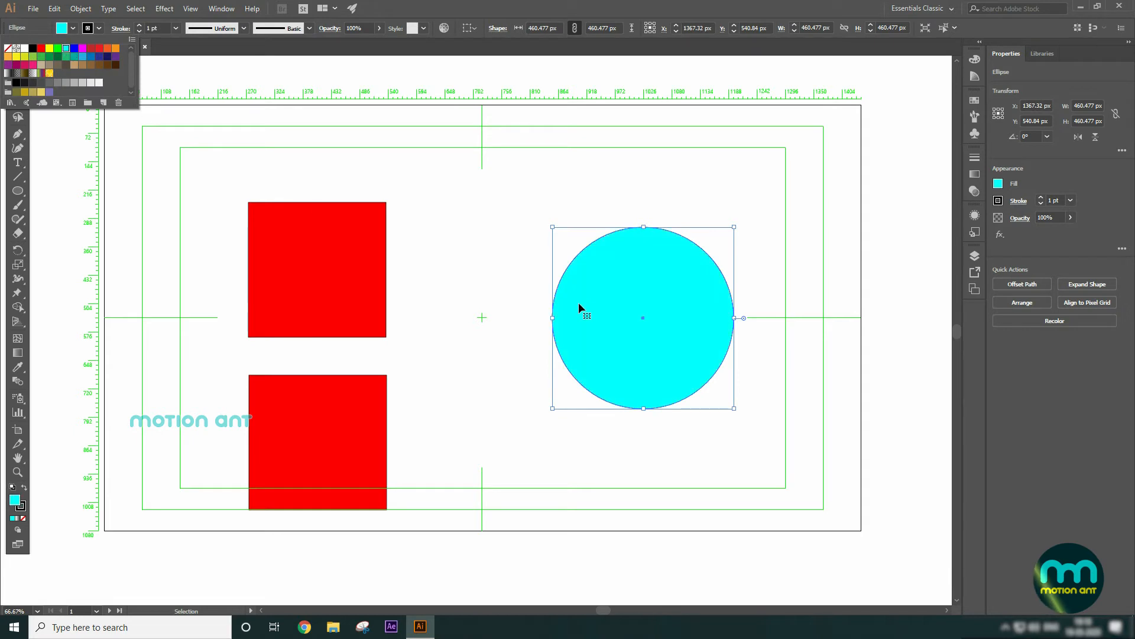
drag(642, 288, 742, 353)
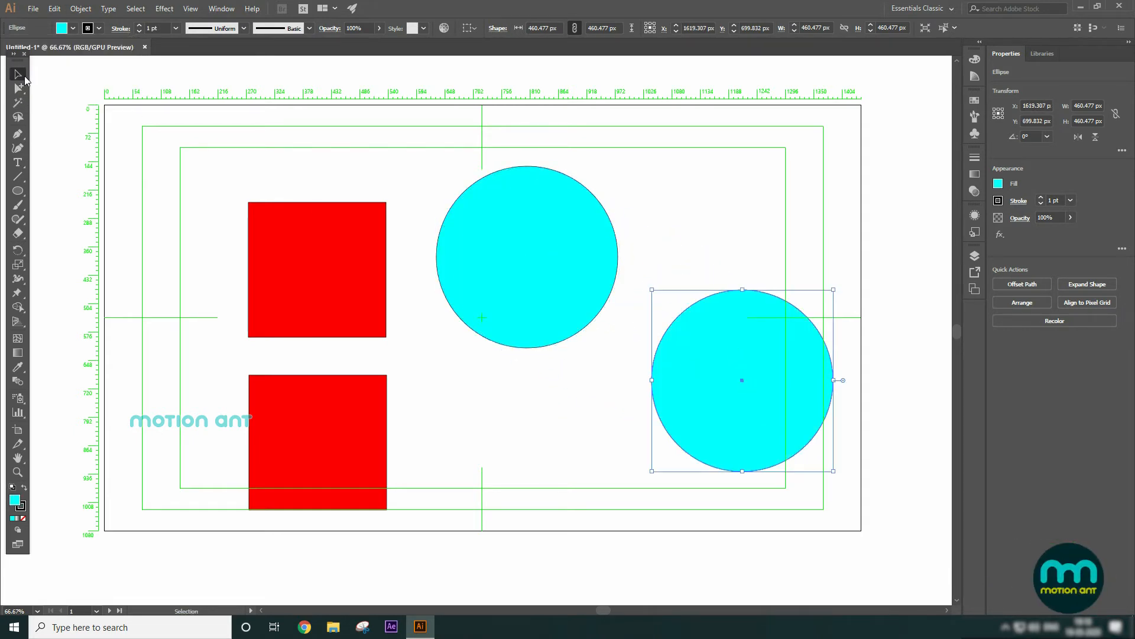
click(559, 420)
click(525, 325)
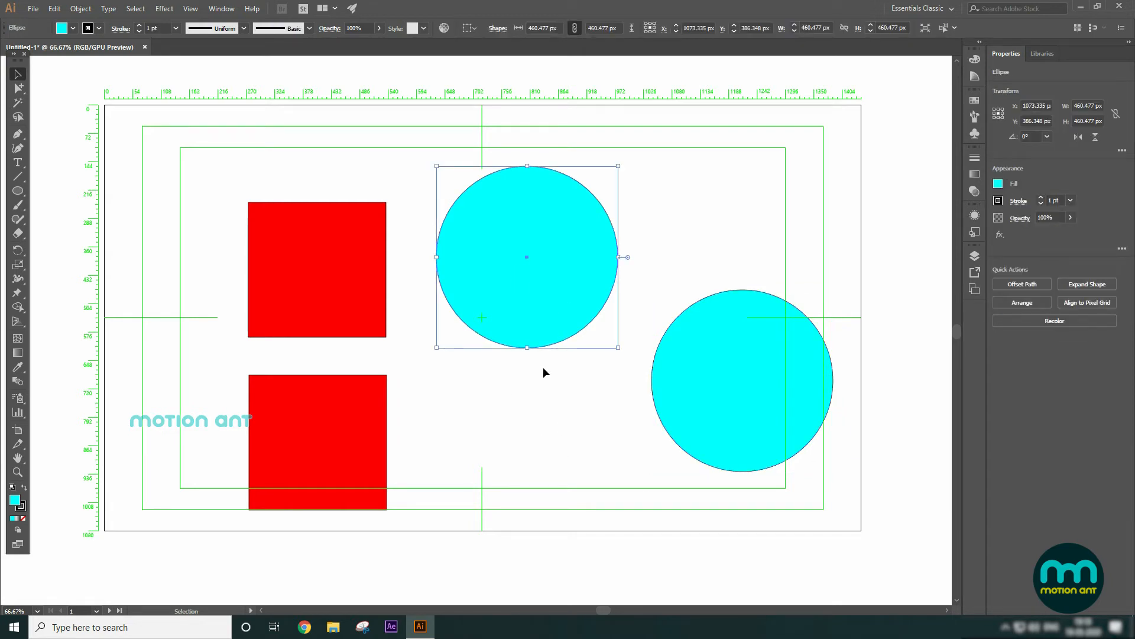
click(571, 479)
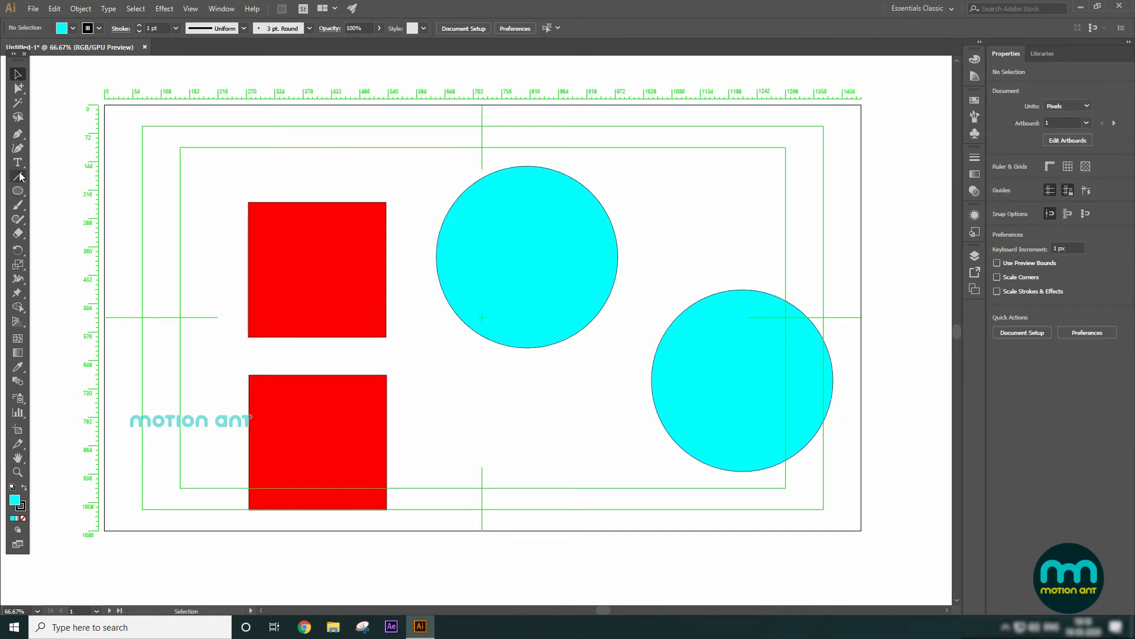
With the Magic Wand tool, select both red rectangles by fill colour, and likewise both cyan circles
click(17, 102)
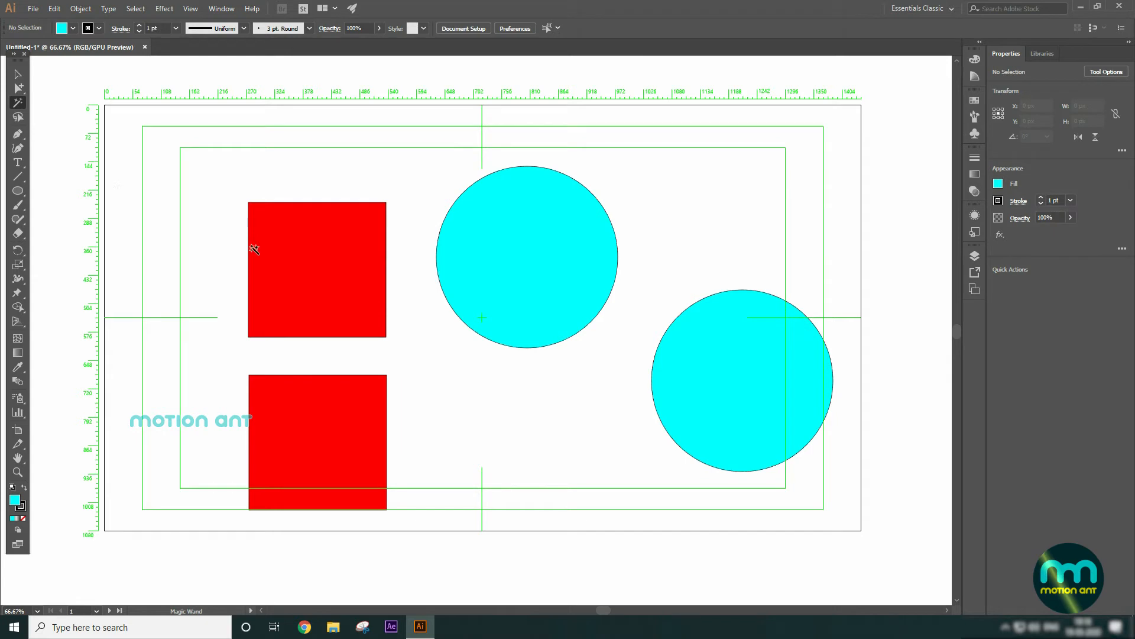
click(336, 261)
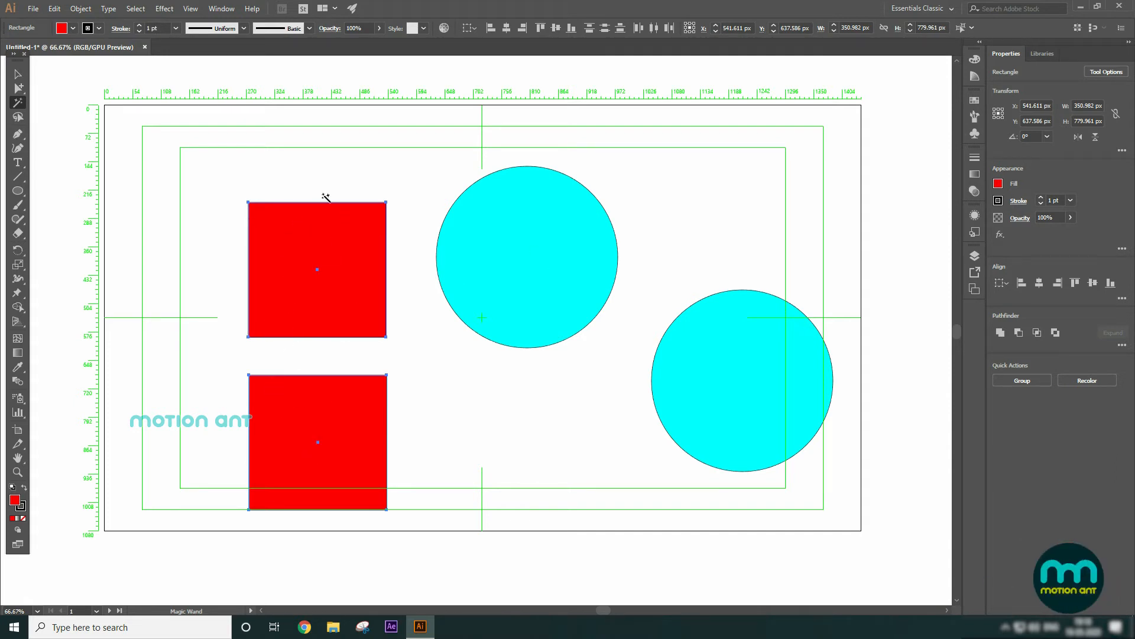
click(167, 157)
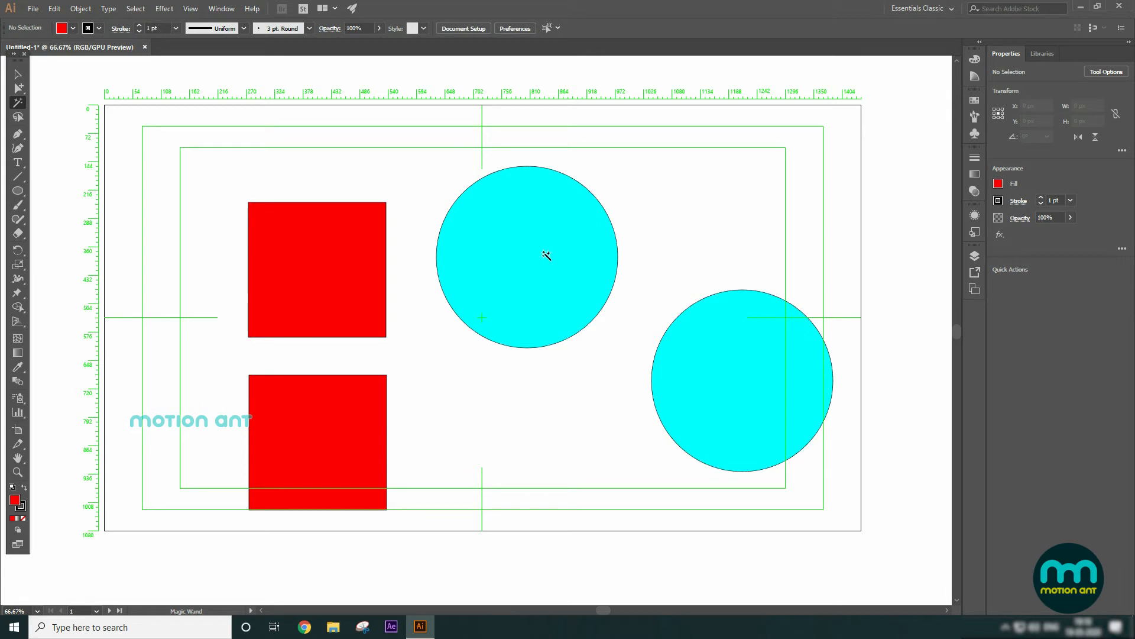
click(507, 239)
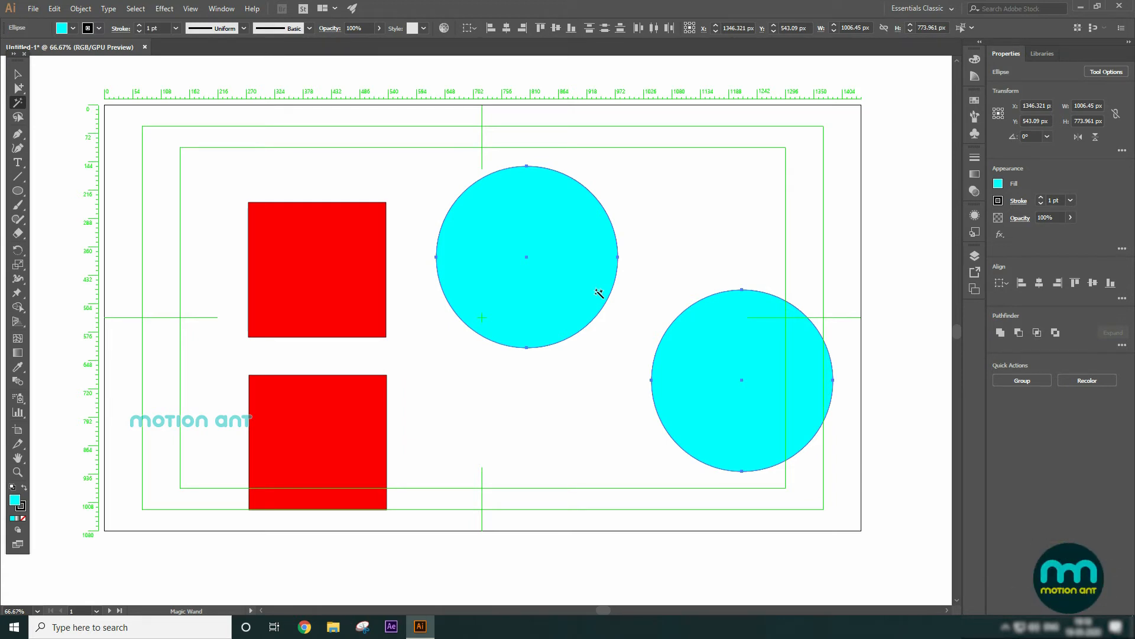
Turn off Fill Color matching in the Magic Wand options and close them
double_click(18, 106)
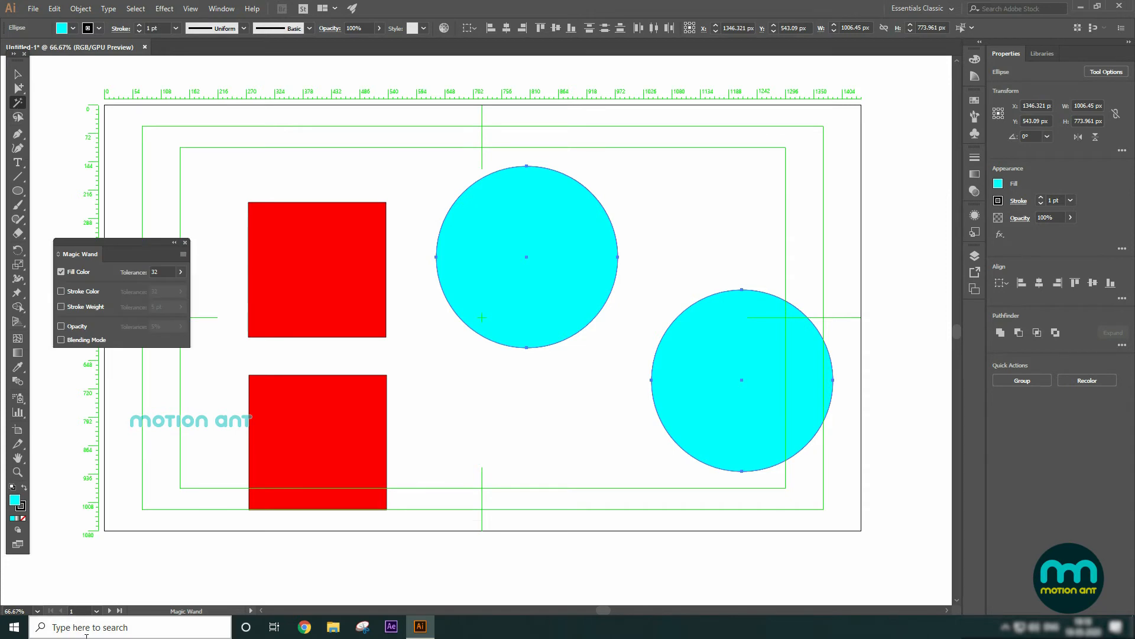
click(61, 272)
click(61, 291)
click(186, 243)
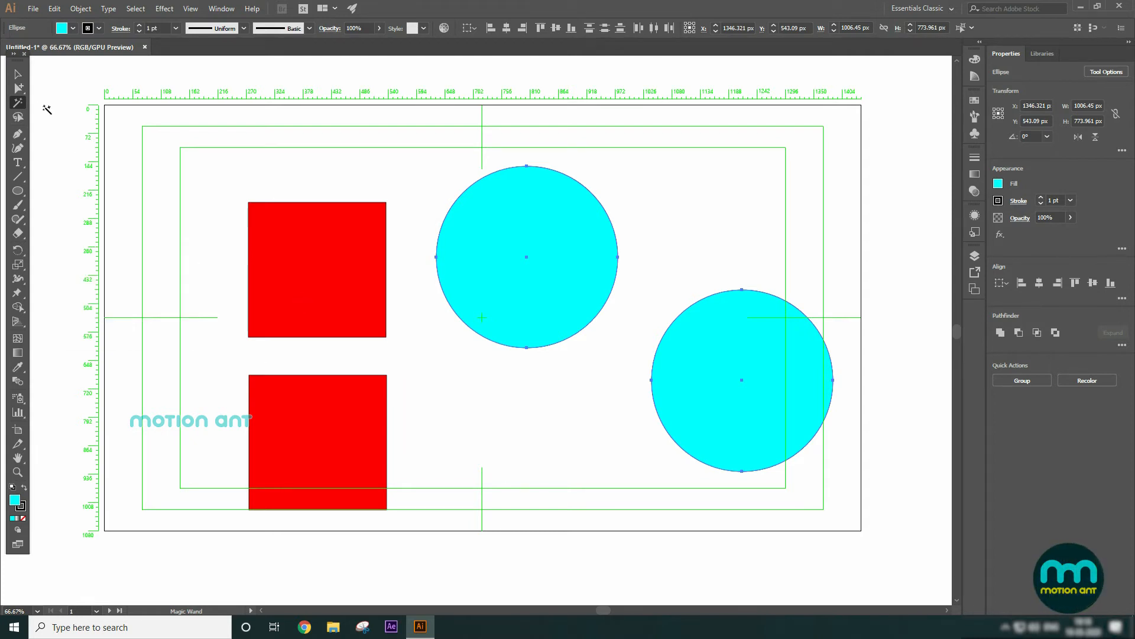
Set the stroke weight of the upper red rectangle and the lower cyan circle to 10 pt
click(18, 74)
click(331, 289)
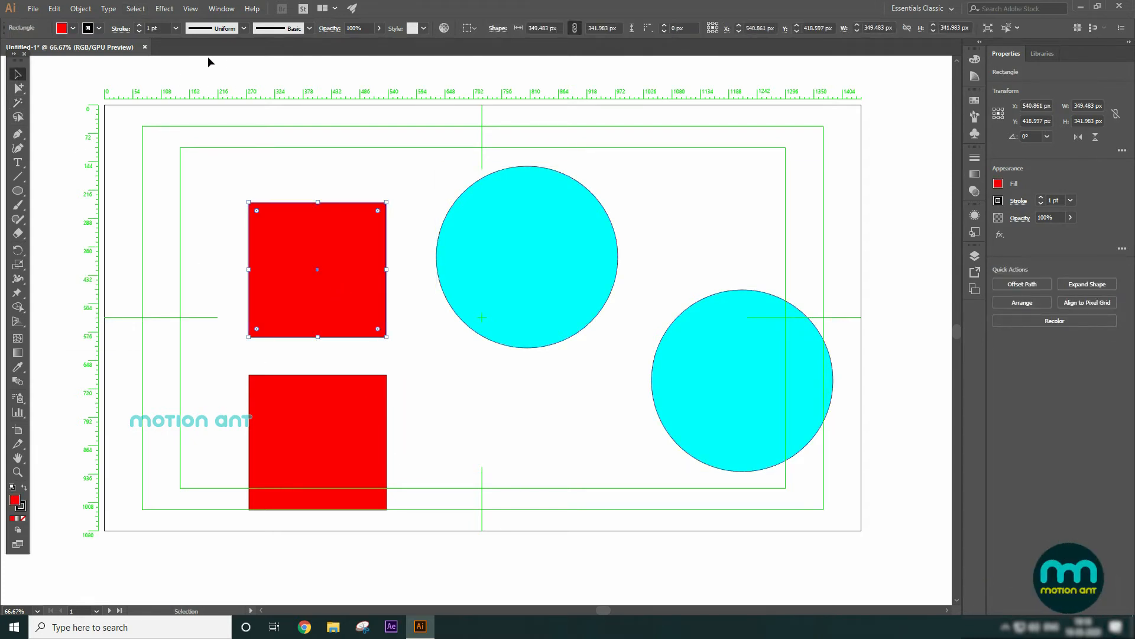
click(177, 30)
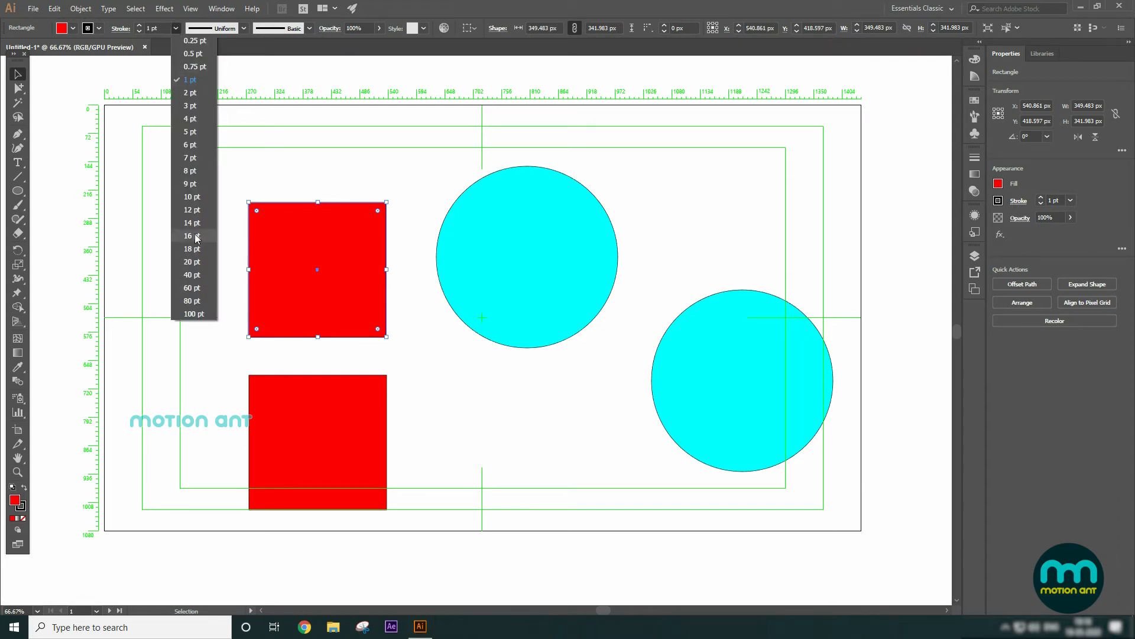
click(193, 202)
click(719, 399)
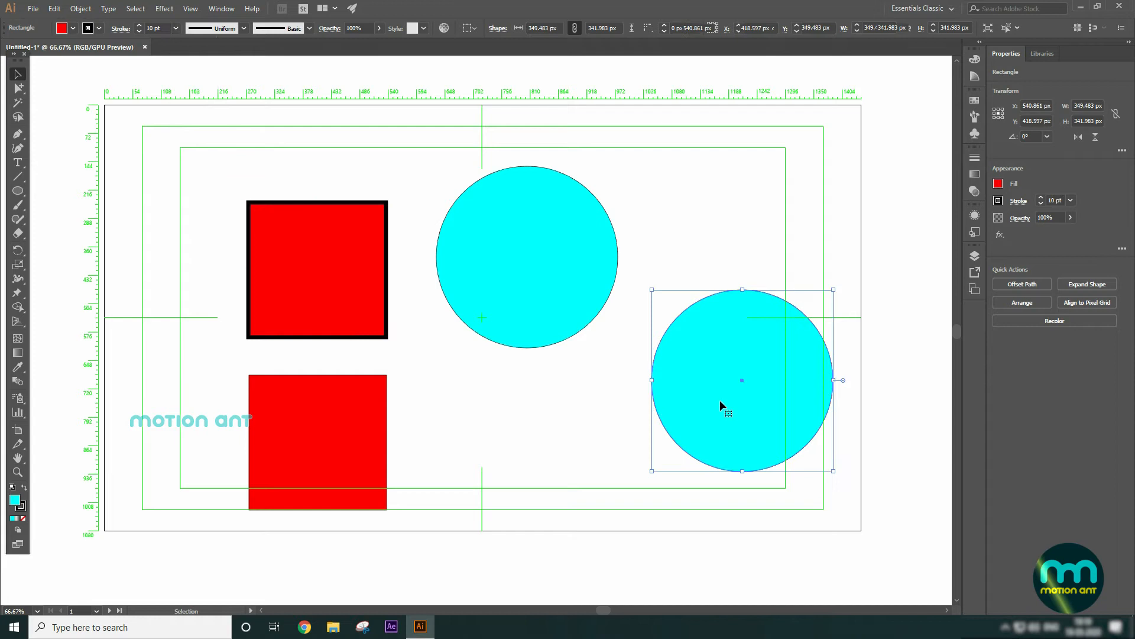
click(175, 30)
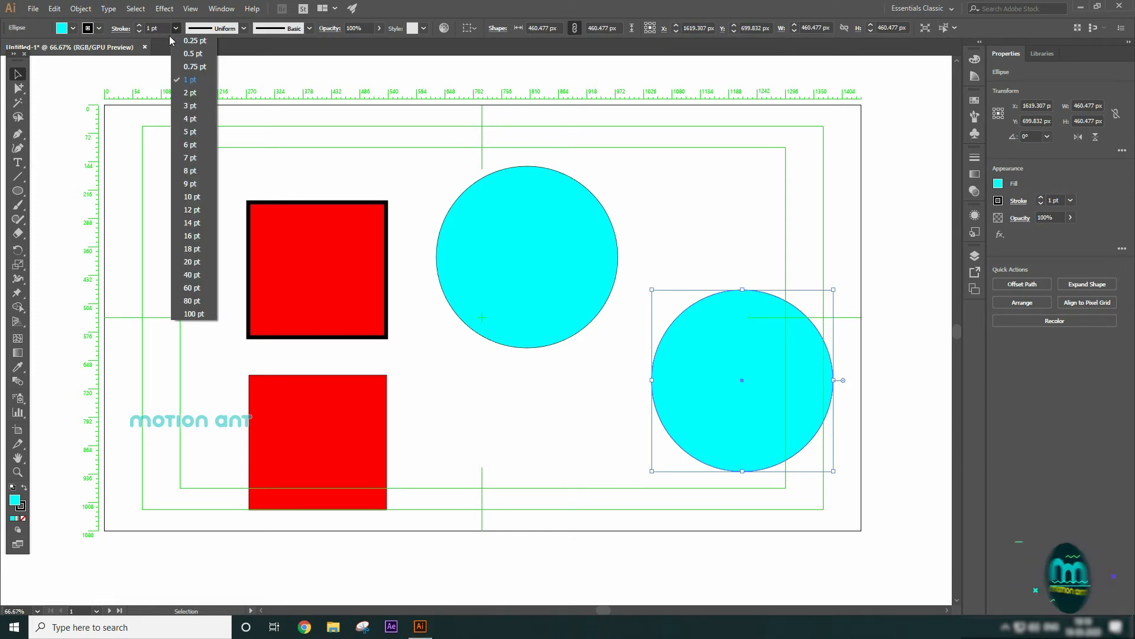
click(191, 196)
Give the upper cyan circle a yellow stroke with a weight of 10 pt
click(510, 259)
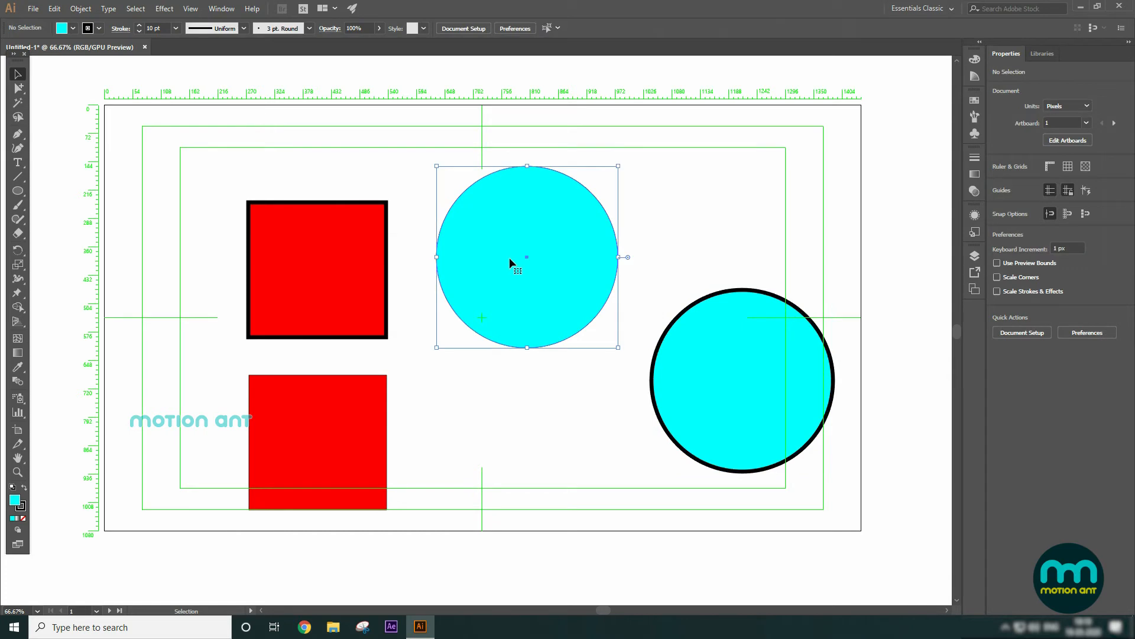
click(100, 29)
click(50, 49)
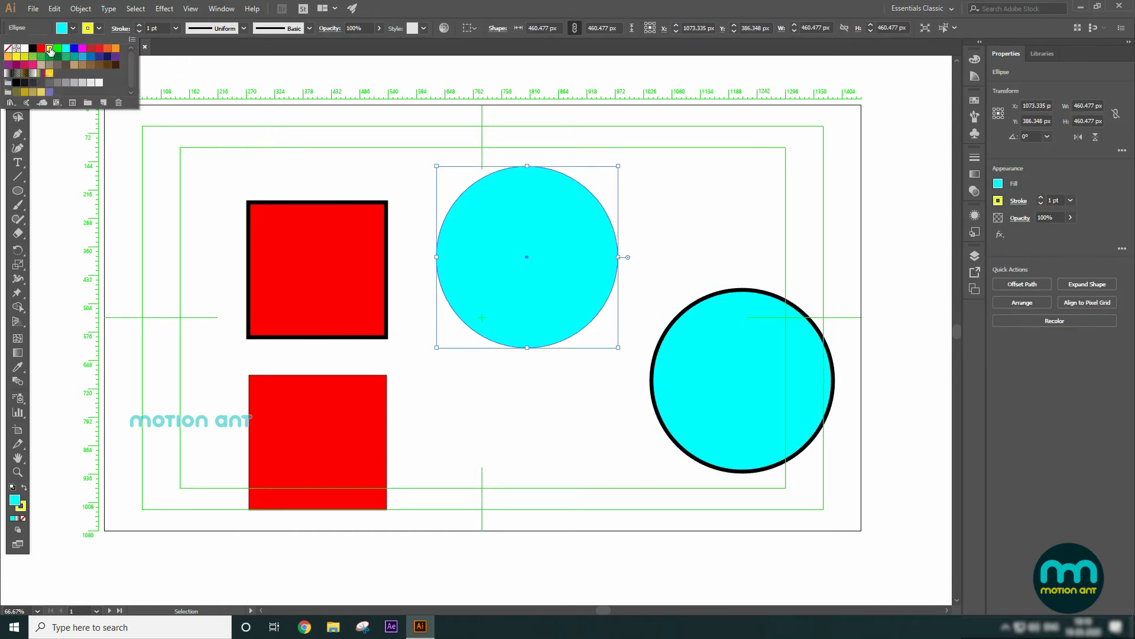
click(99, 28)
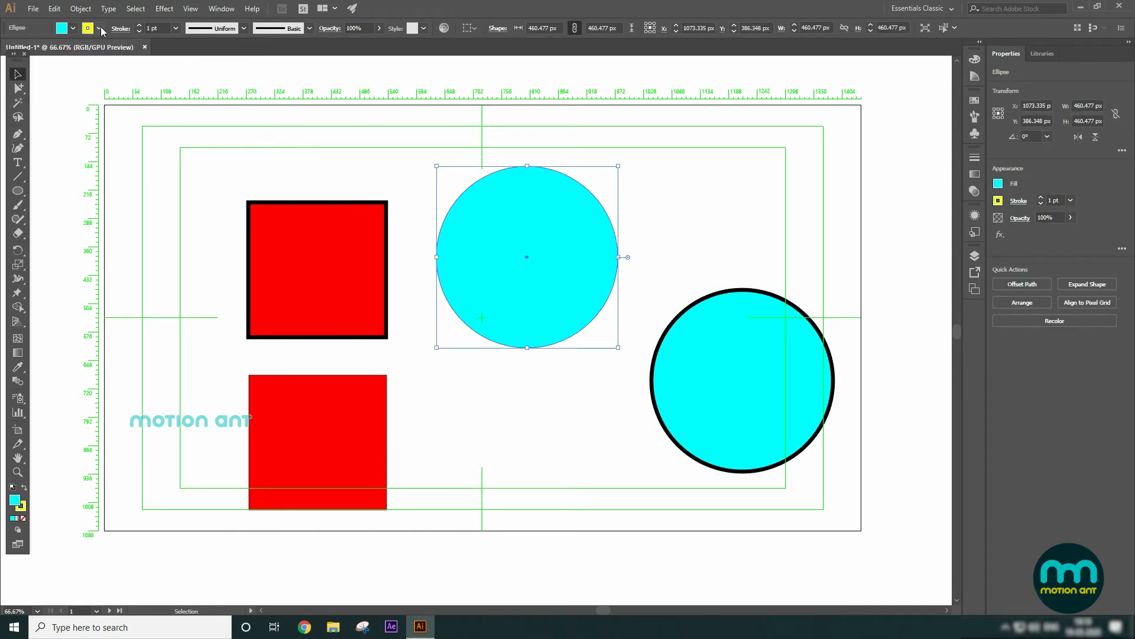
click(175, 29)
click(198, 210)
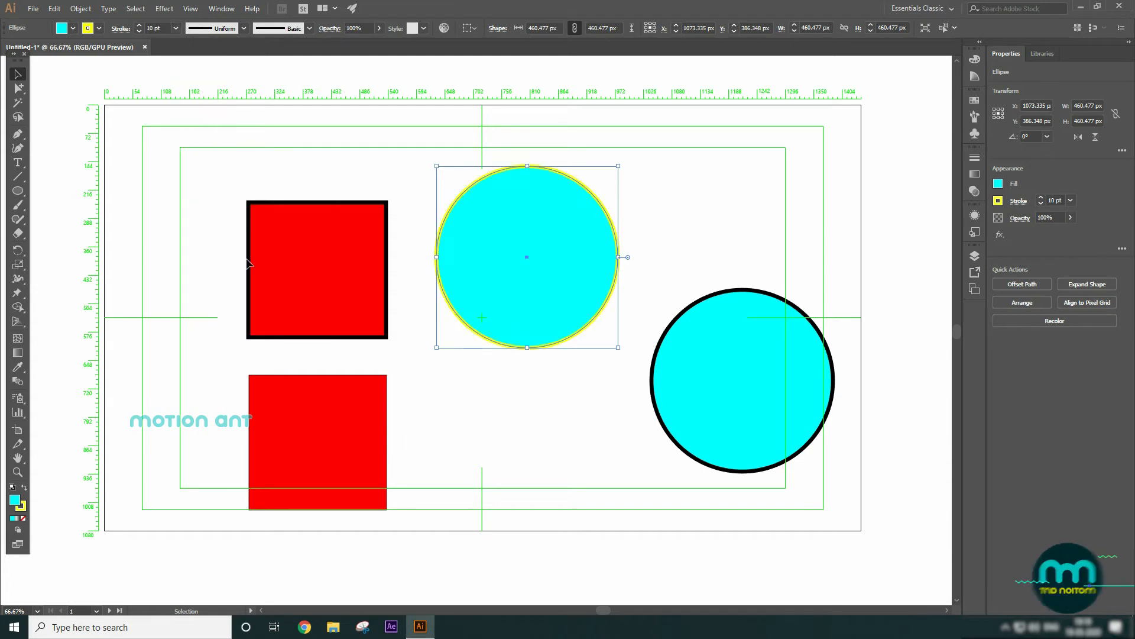
Give the lower red rectangle a 10 pt RGB Yellow stroke and deselect it
click(315, 449)
click(175, 28)
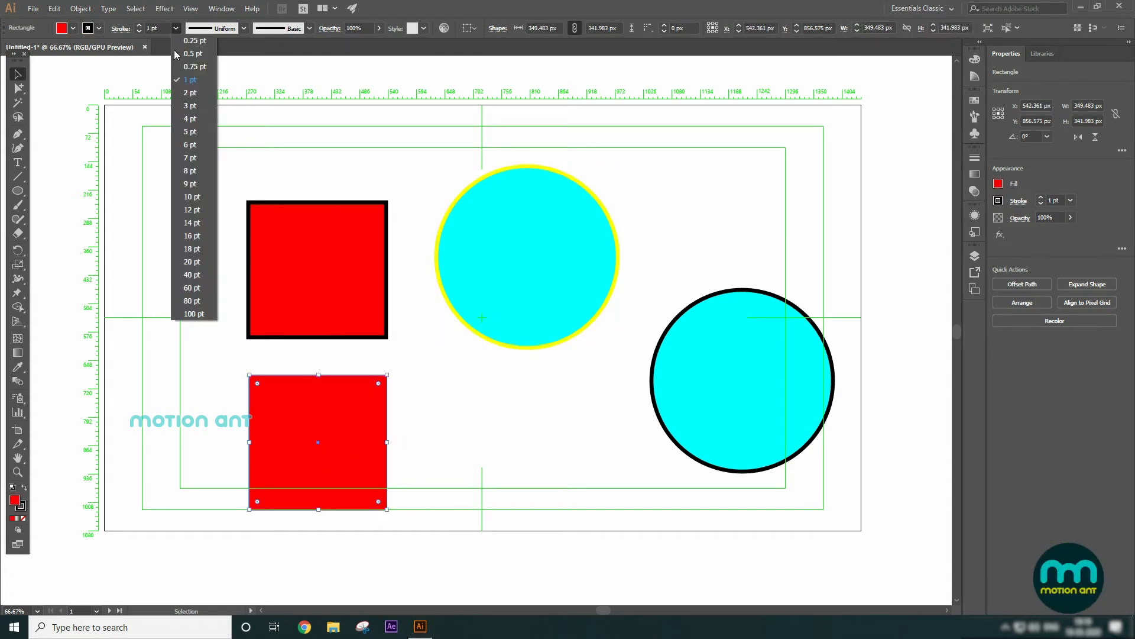
click(193, 196)
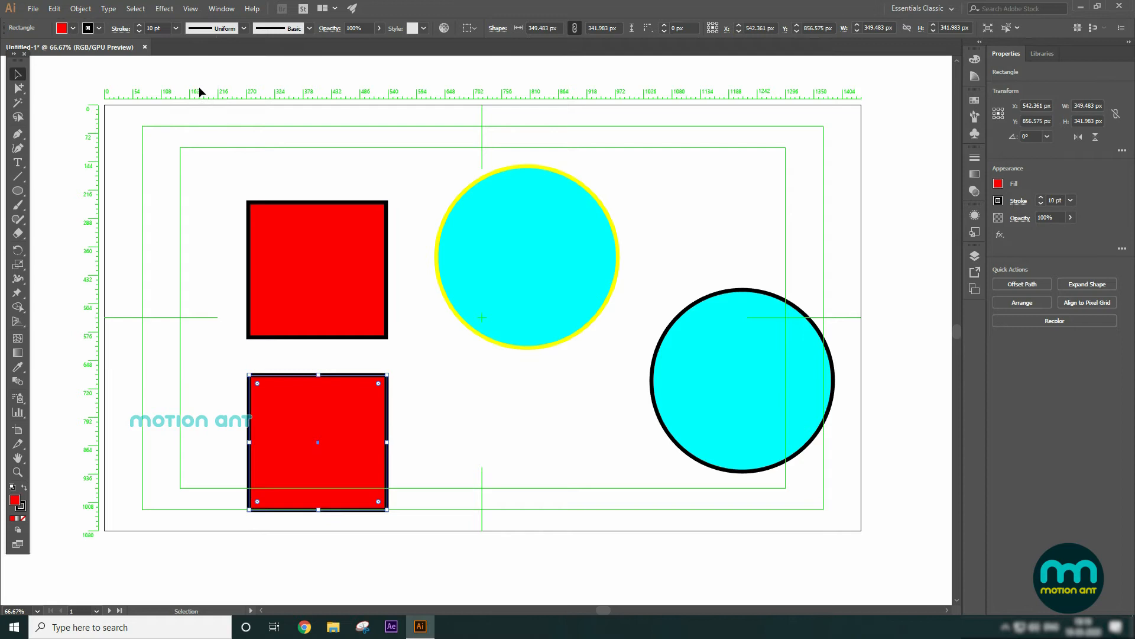
click(99, 28)
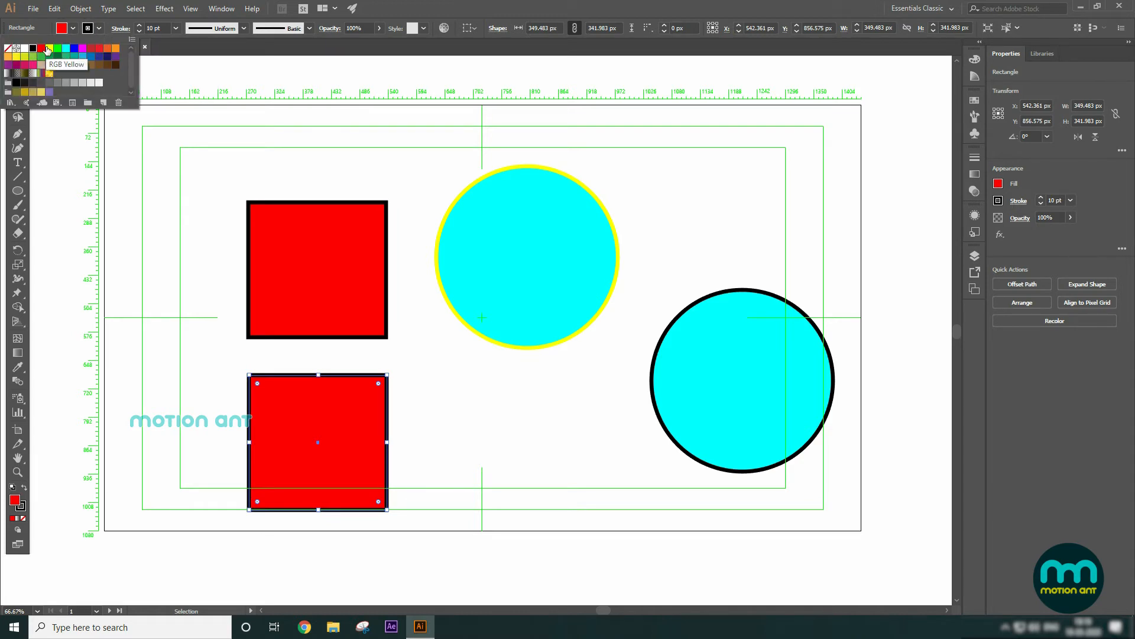
click(49, 48)
click(452, 413)
click(498, 455)
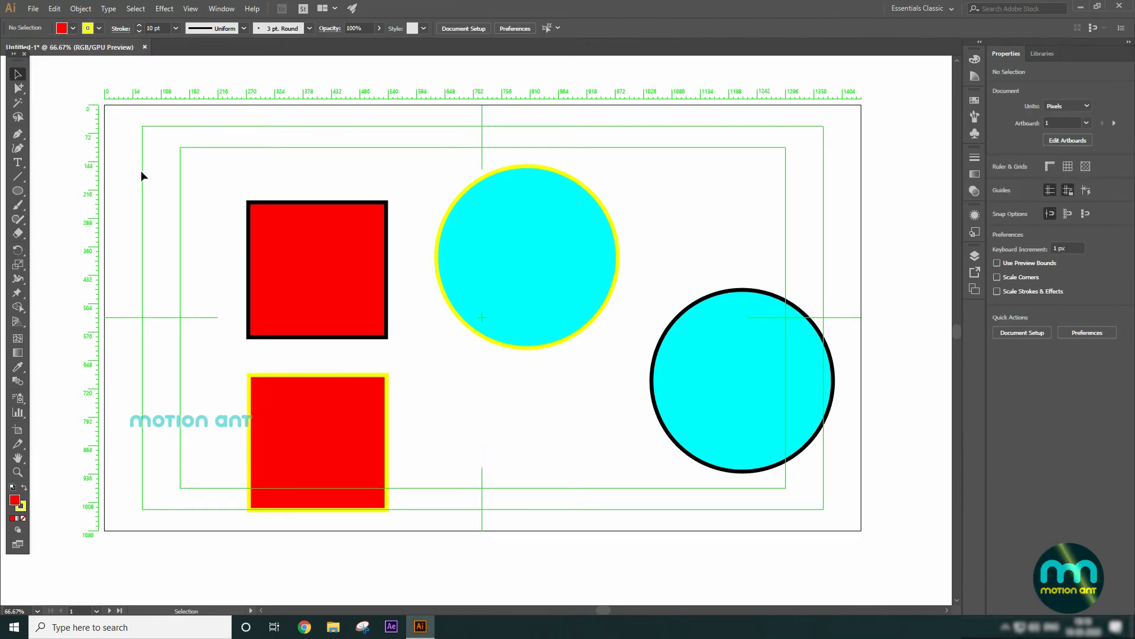
Enable Stroke Color matching in the Magic Wand options and select the black-stroked rectangle and circle together
click(17, 102)
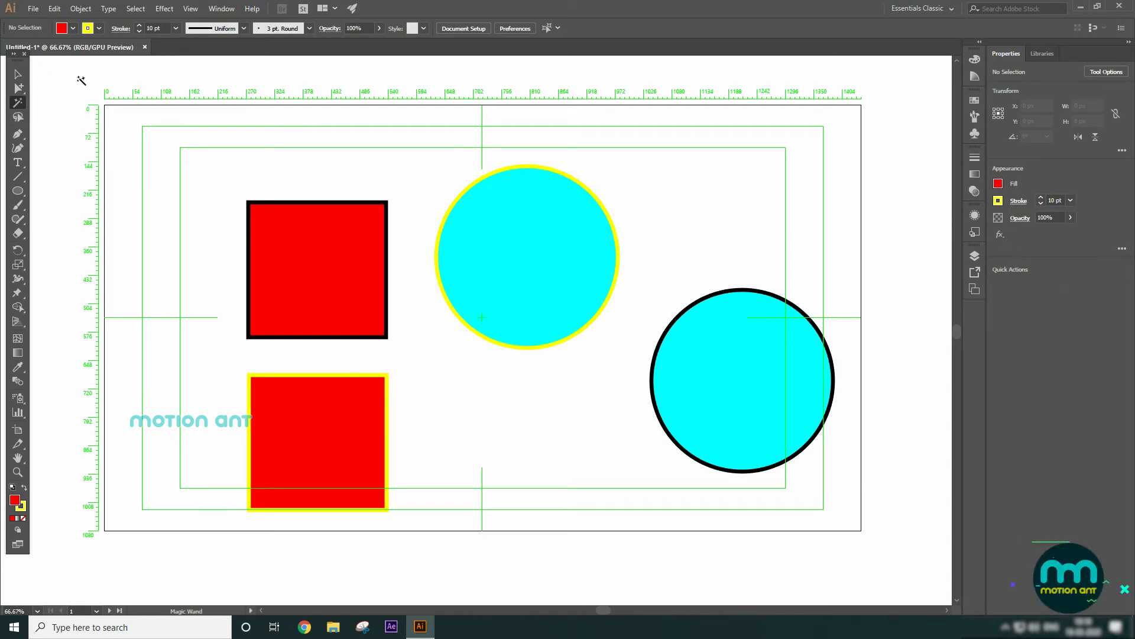
double_click(20, 104)
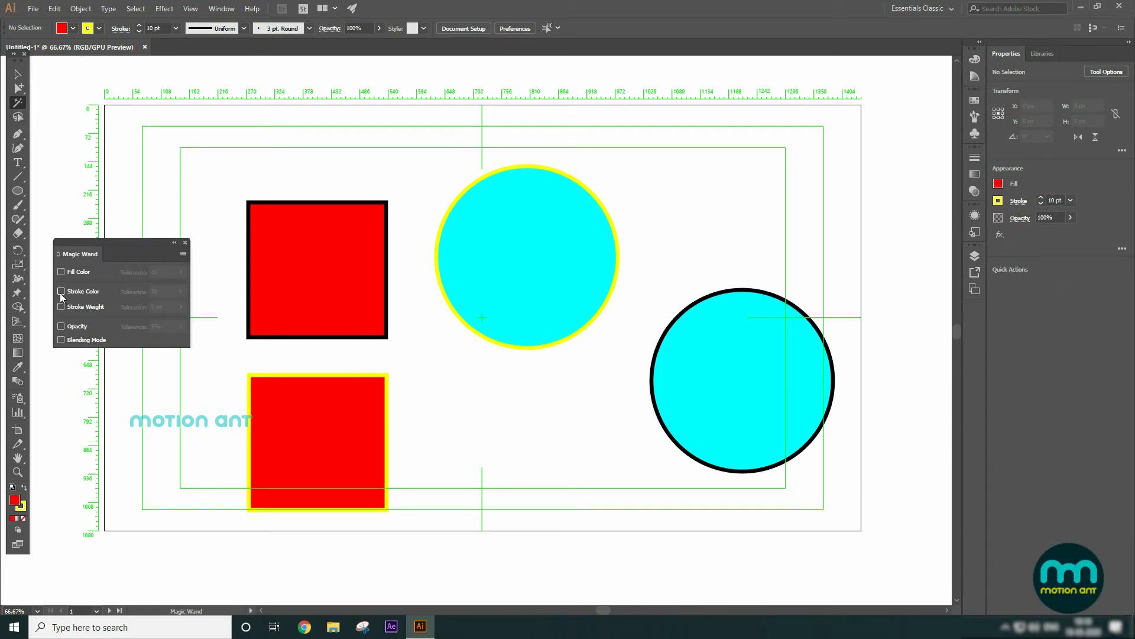
click(185, 243)
click(343, 265)
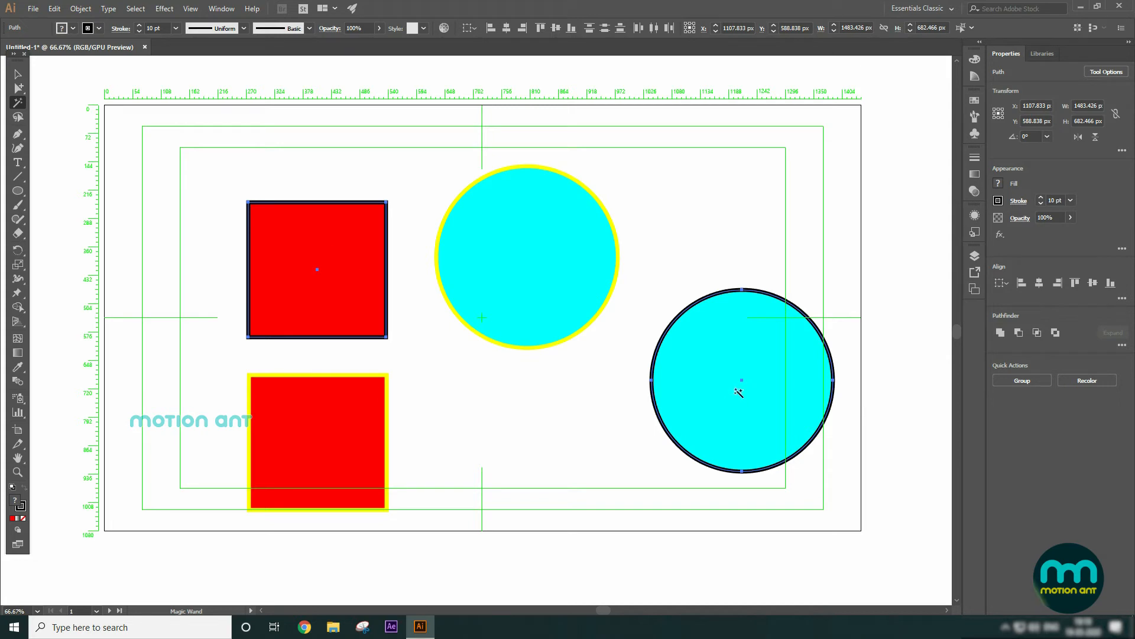
Magic Wand-select both yellow-stroked shapes, move them together to about X 912, Y 616 px, and review the Magic Wand options
click(18, 74)
click(18, 102)
click(538, 236)
key(v)
drag(489, 244, 530, 275)
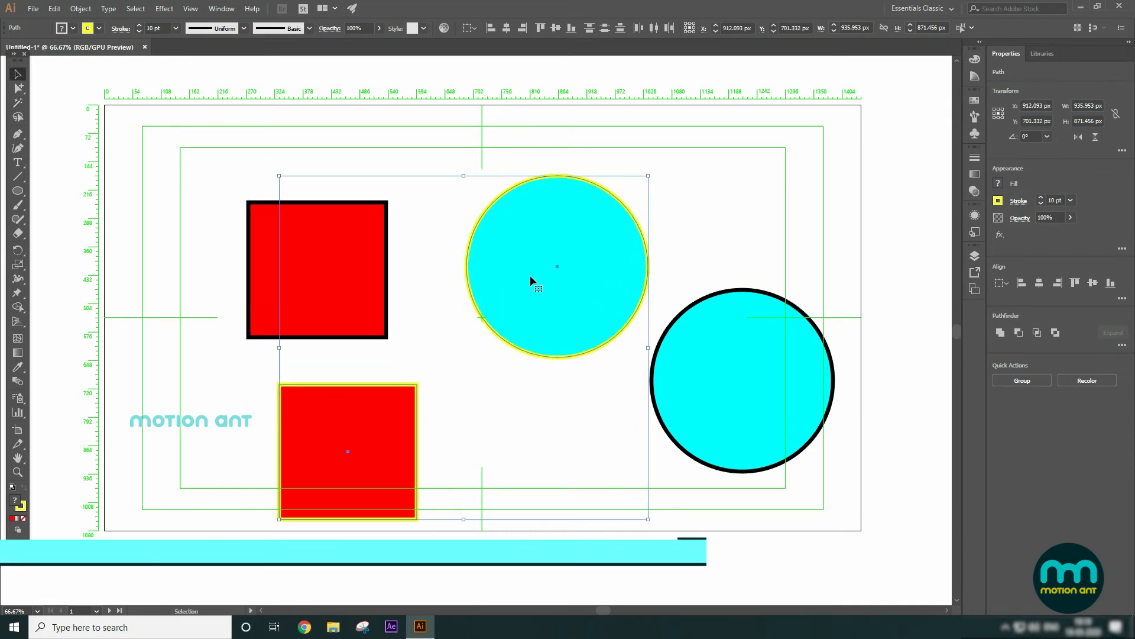
double_click(18, 103)
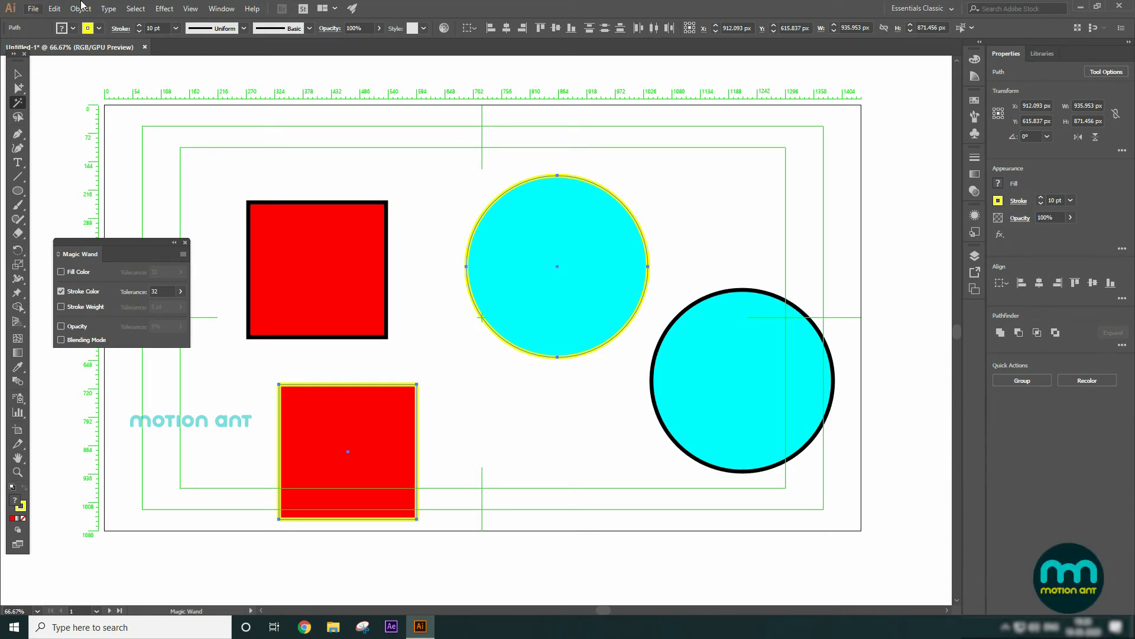
click(185, 242)
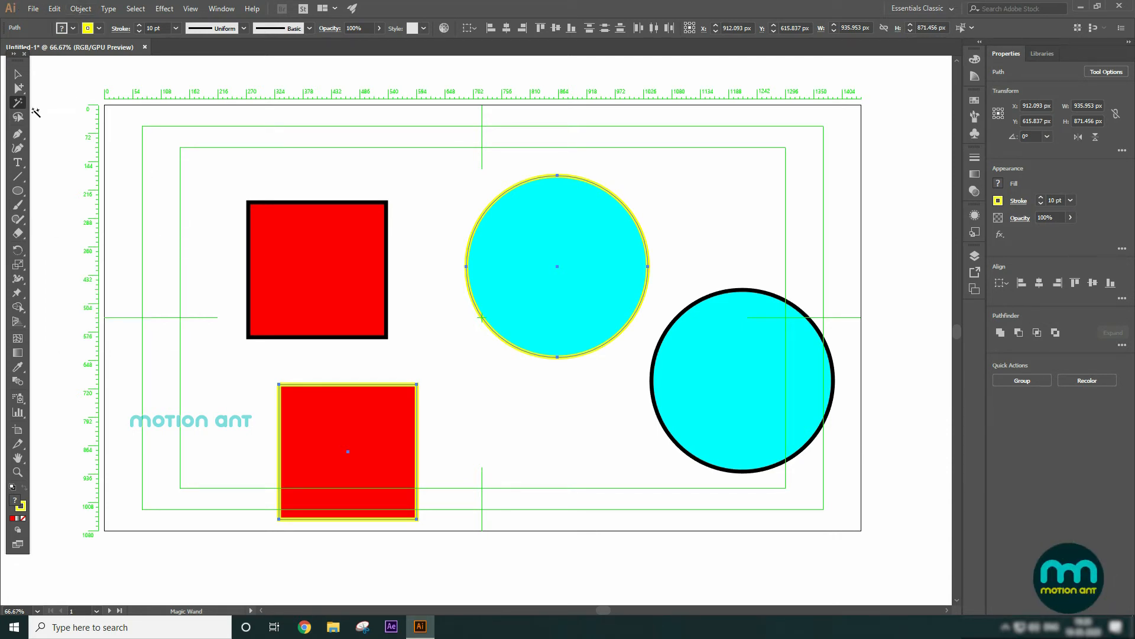
Lasso the facing anchor points of both red rectangles and the yellow-stroked circle, and move them up and right with Direct Selection
click(18, 118)
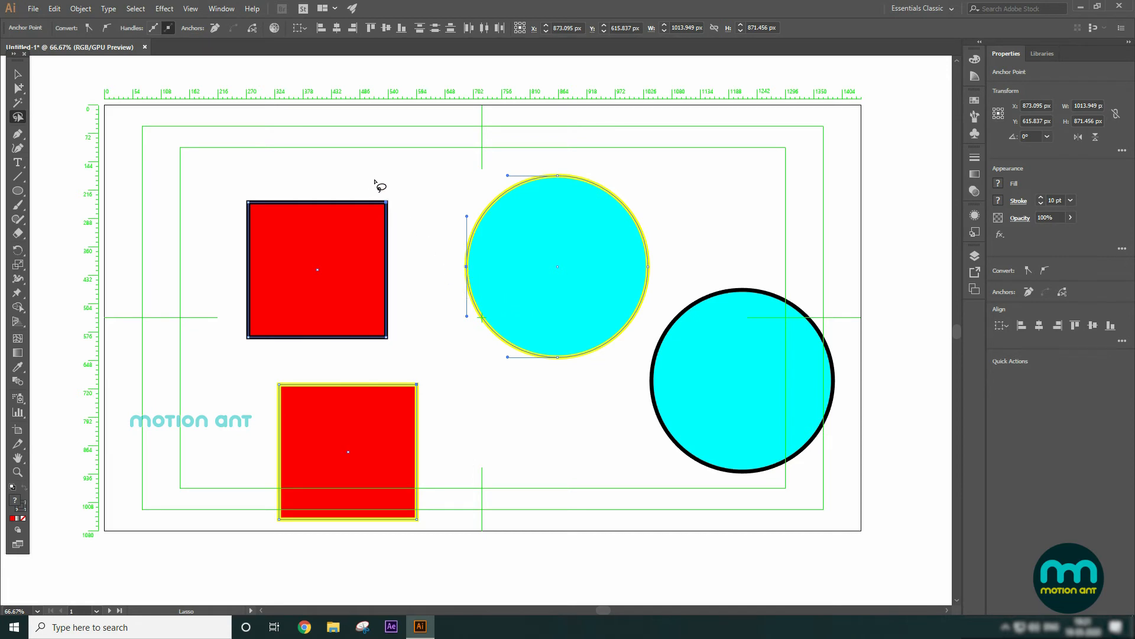
mouse_move(375, 179)
mouse_down()
mouse_move(359, 240)
mouse_move(377, 380)
mouse_move(401, 411)
mouse_move(454, 401)
mouse_move(508, 231)
mouse_move(453, 187)
mouse_move(401, 171)
mouse_move(372, 188)
mouse_up()
click(18, 88)
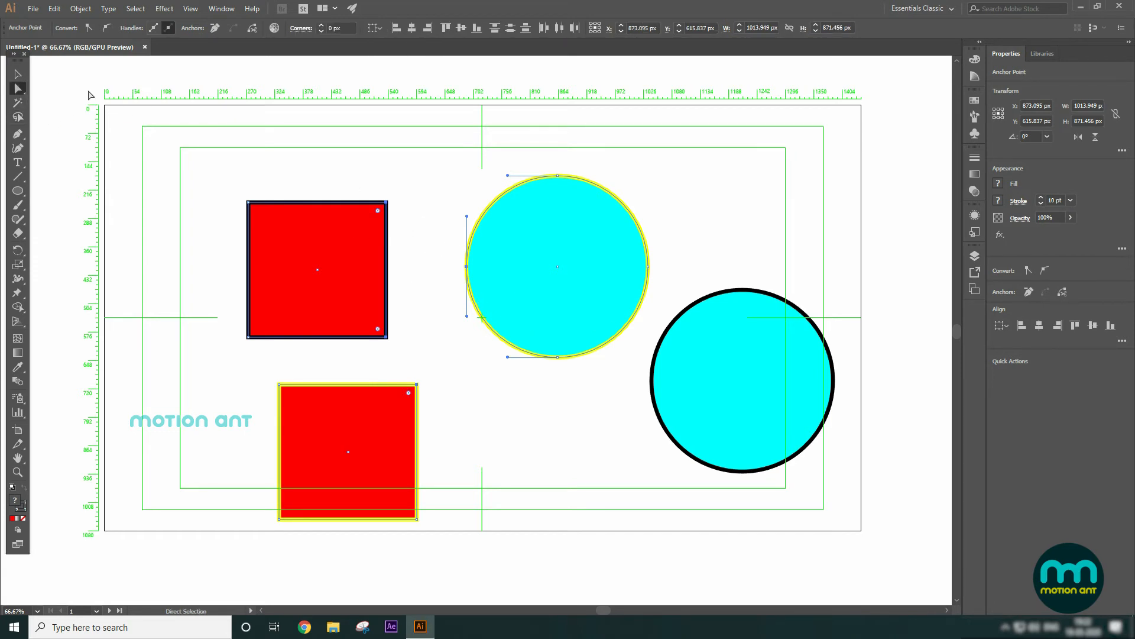
drag(387, 204, 421, 137)
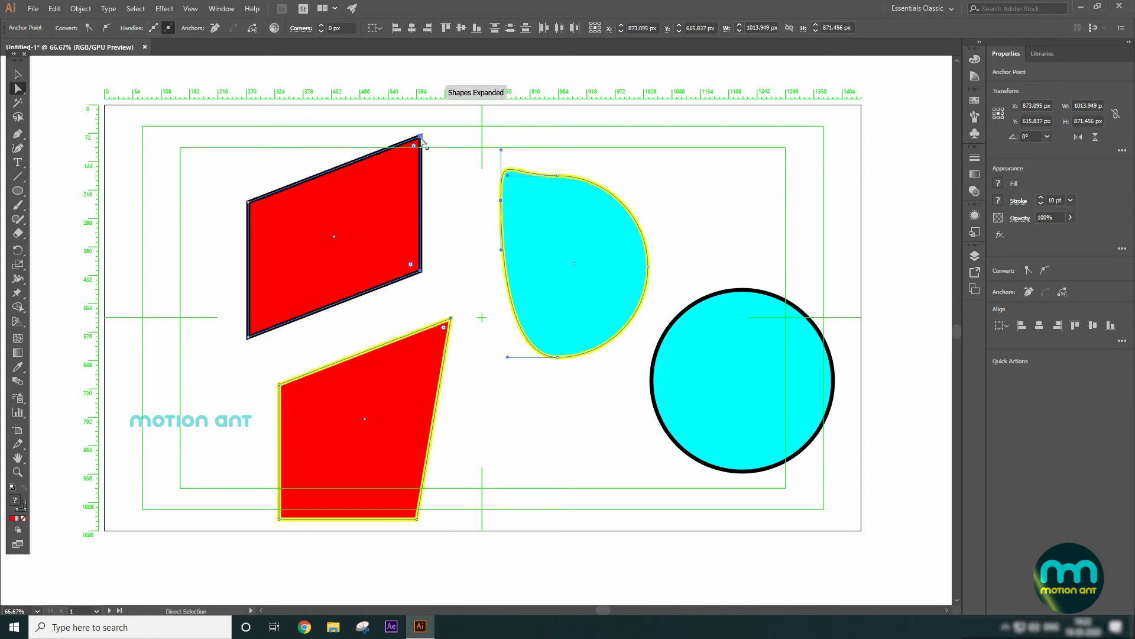
Clear the anchor selection, marquee-select across the shapes with the Selection tool for comparison with Lasso, and deselect them
click(532, 447)
click(22, 122)
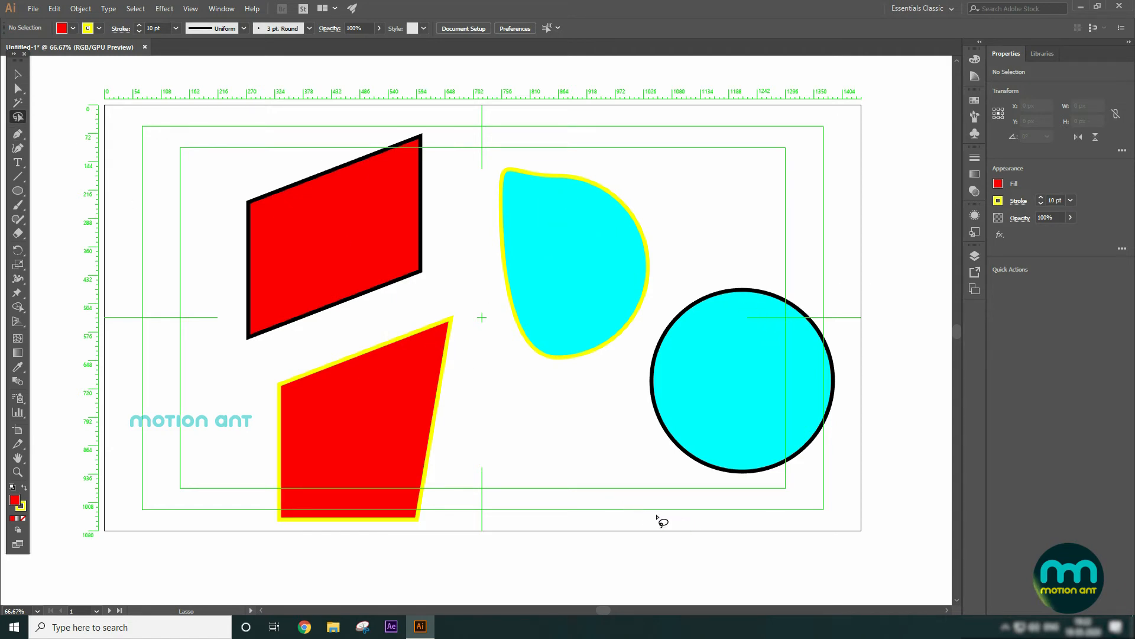
key(v)
drag(810, 185, 286, 436)
click(634, 489)
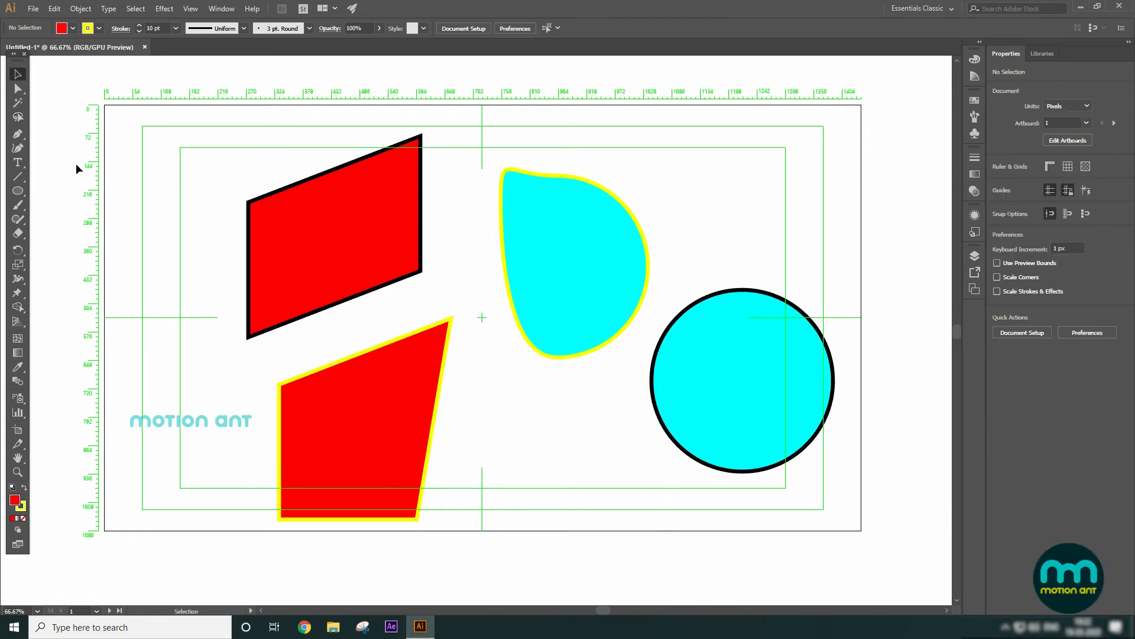
Lasso the facing anchor points of the lower red shape and both cyan shapes, and move them down with Direct Selection
click(24, 120)
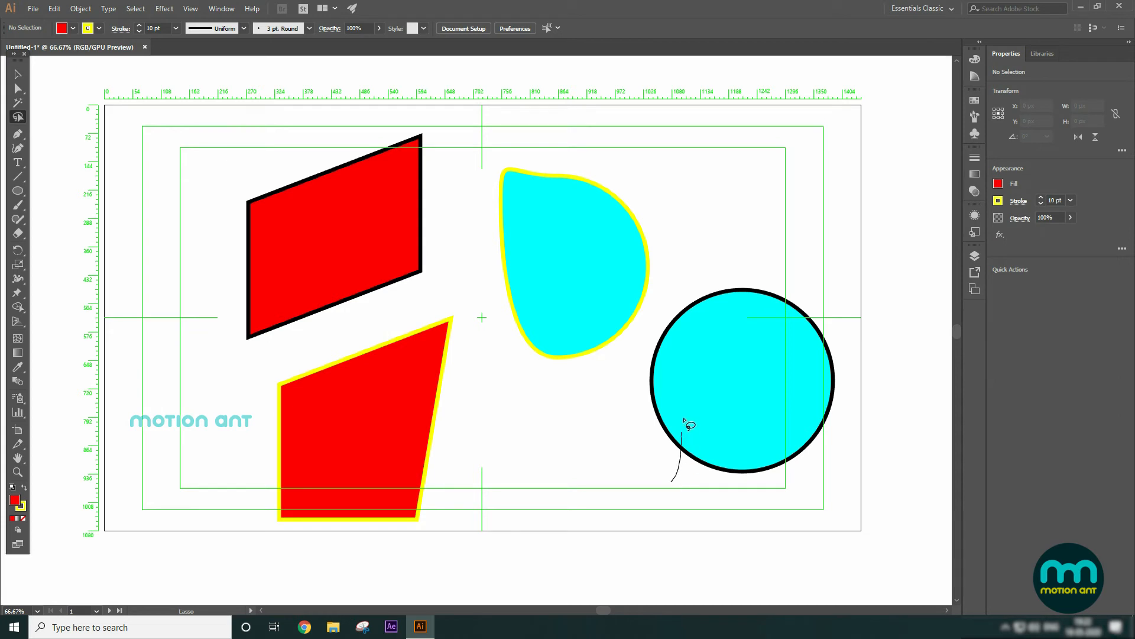
mouse_move(616, 317)
mouse_down()
mouse_move(547, 287)
mouse_move(460, 291)
mouse_up()
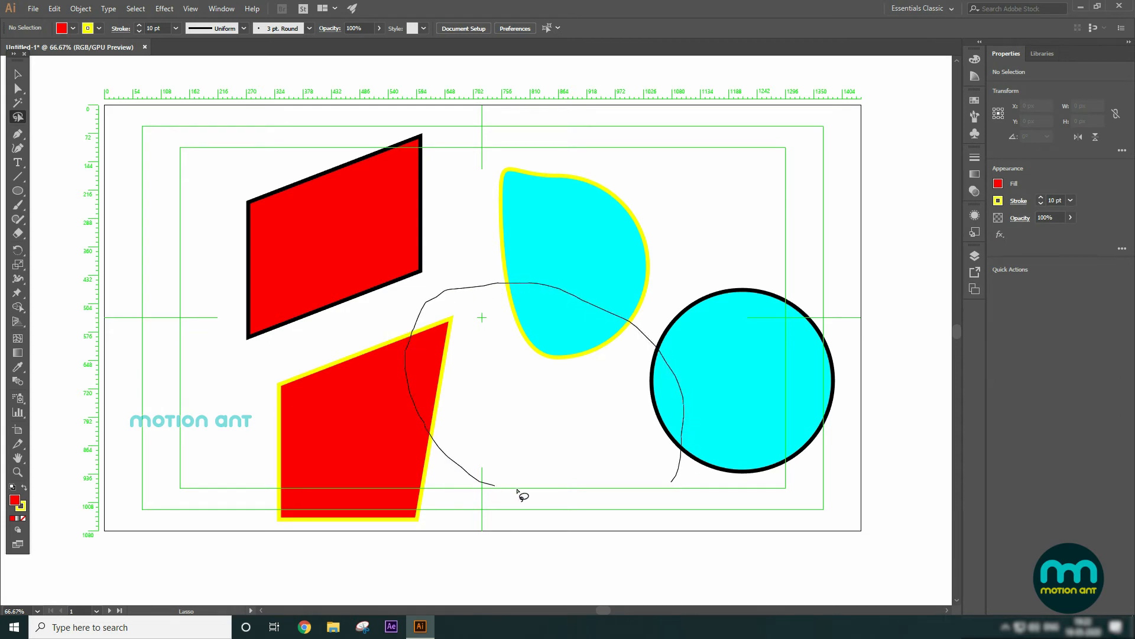
drag(665, 486, 670, 487)
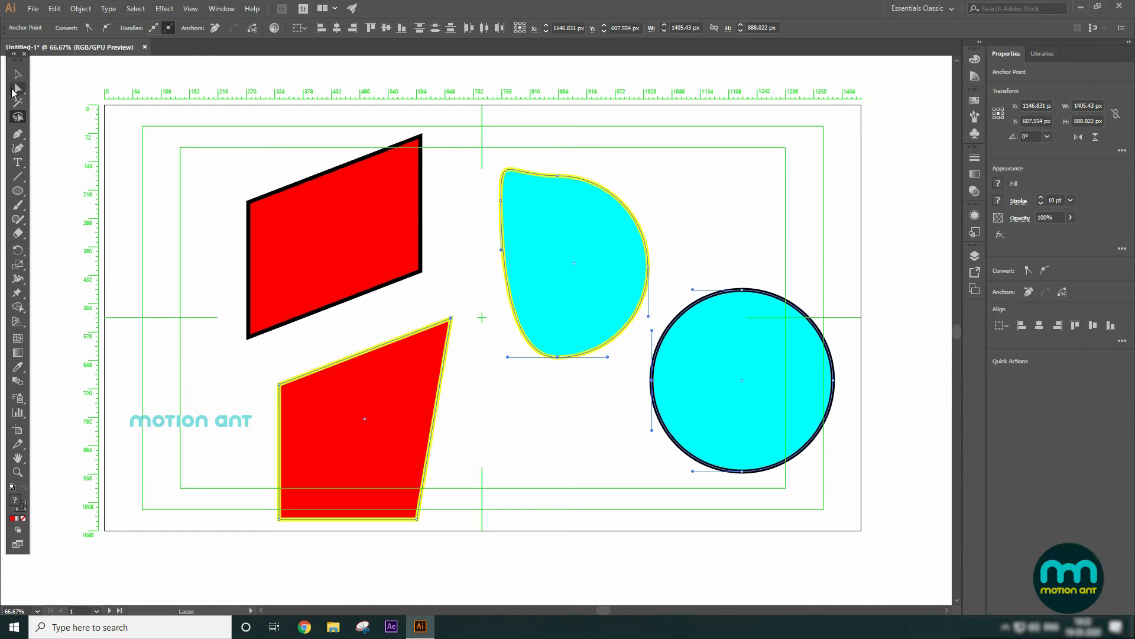
click(17, 89)
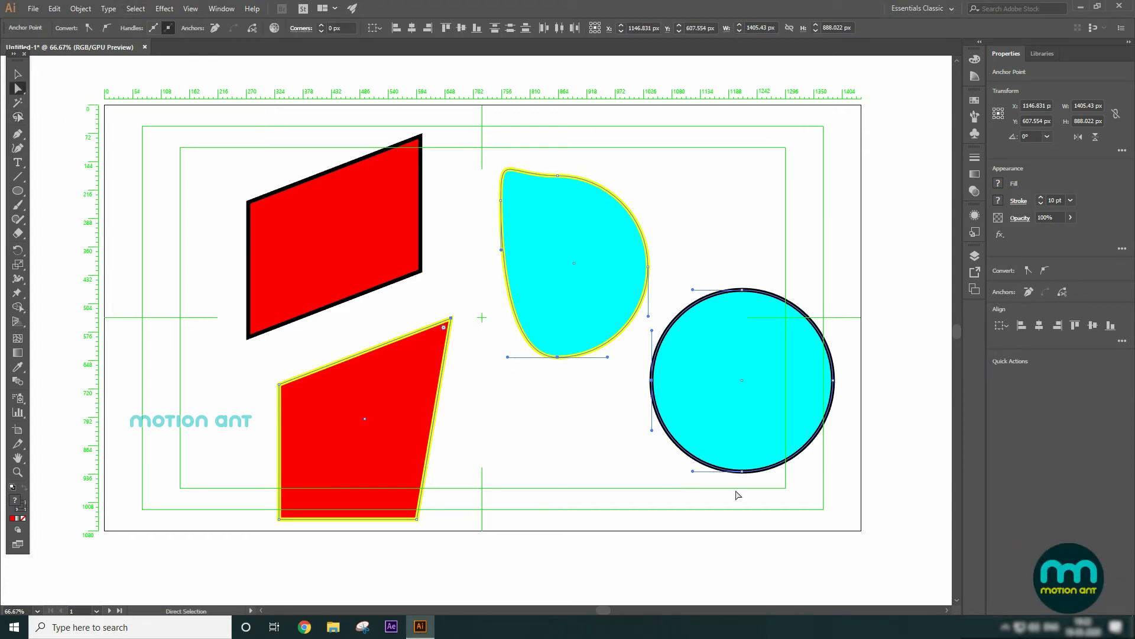
drag(555, 359, 567, 499)
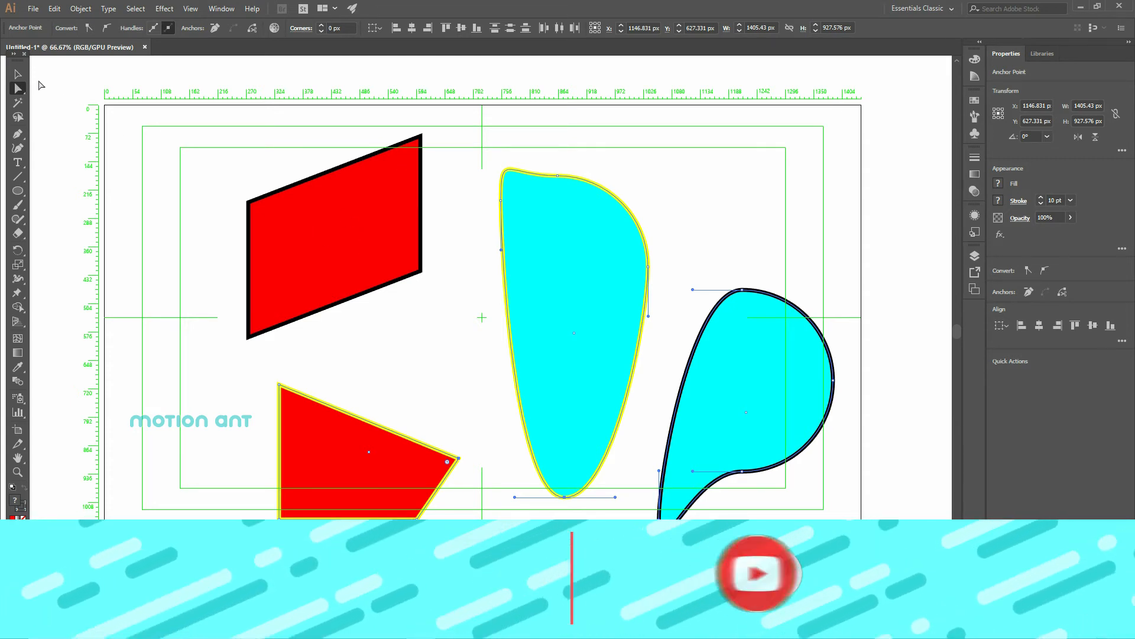
Select all objects and move them together up and left to about X 949, Y 545 px
key(v)
click(135, 8)
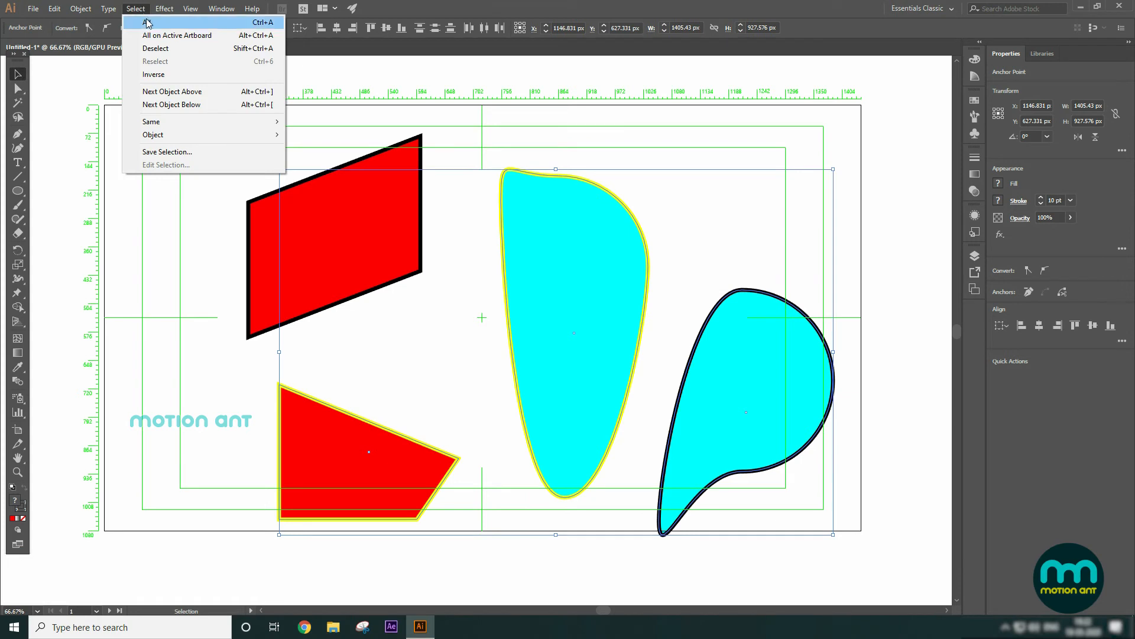
click(147, 23)
drag(558, 245, 495, 229)
Select all objects on the active artboard and deselect them
click(137, 8)
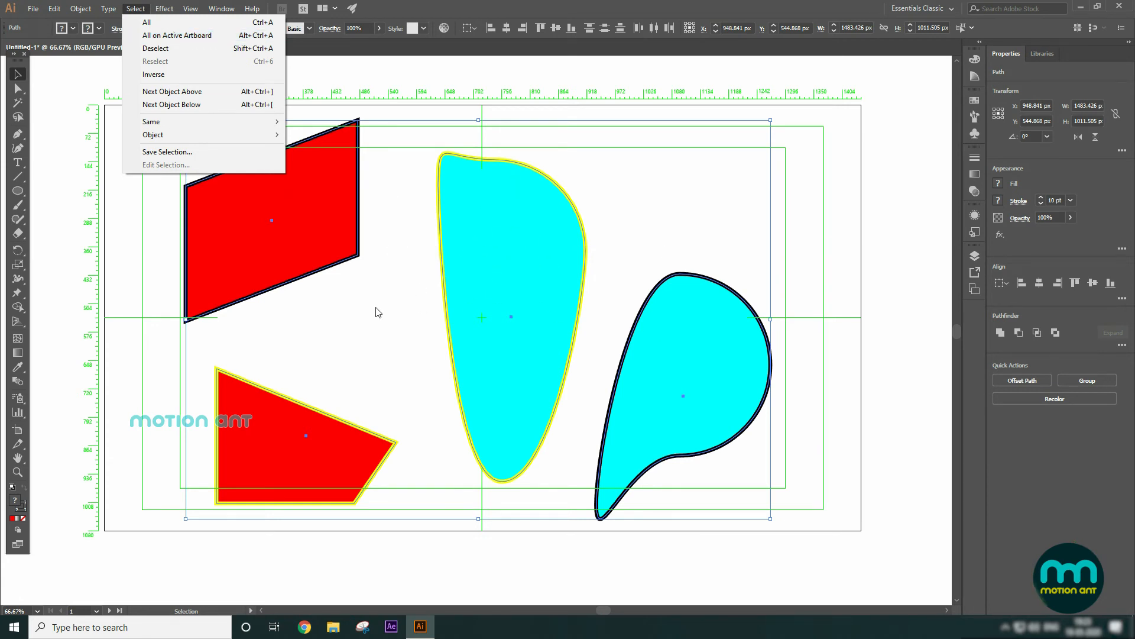
click(177, 35)
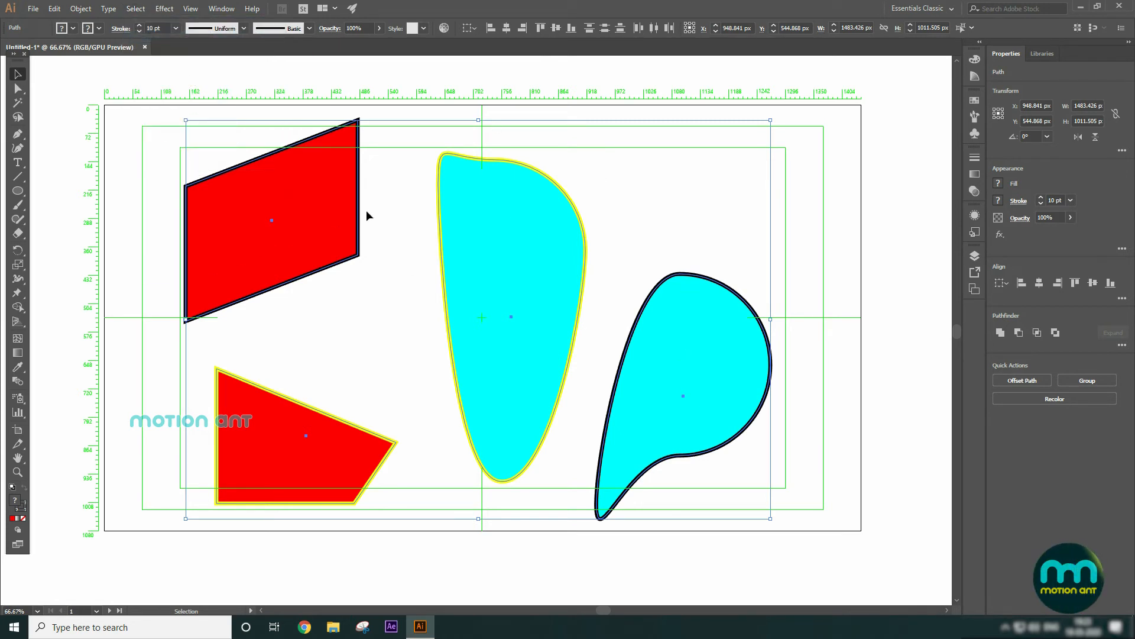
click(137, 9)
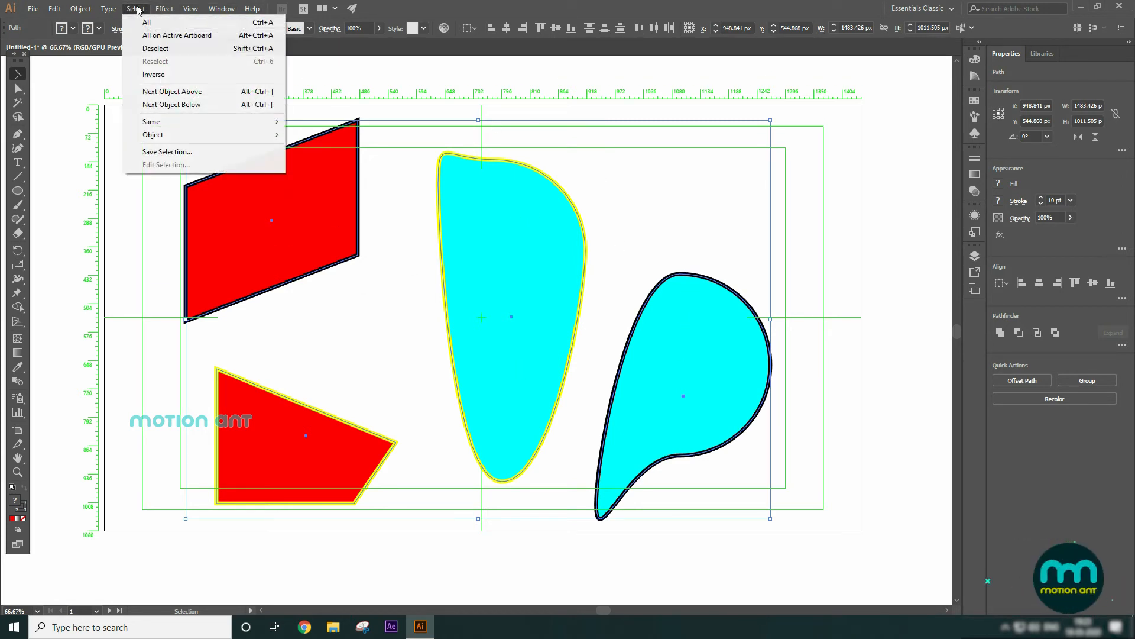
click(157, 48)
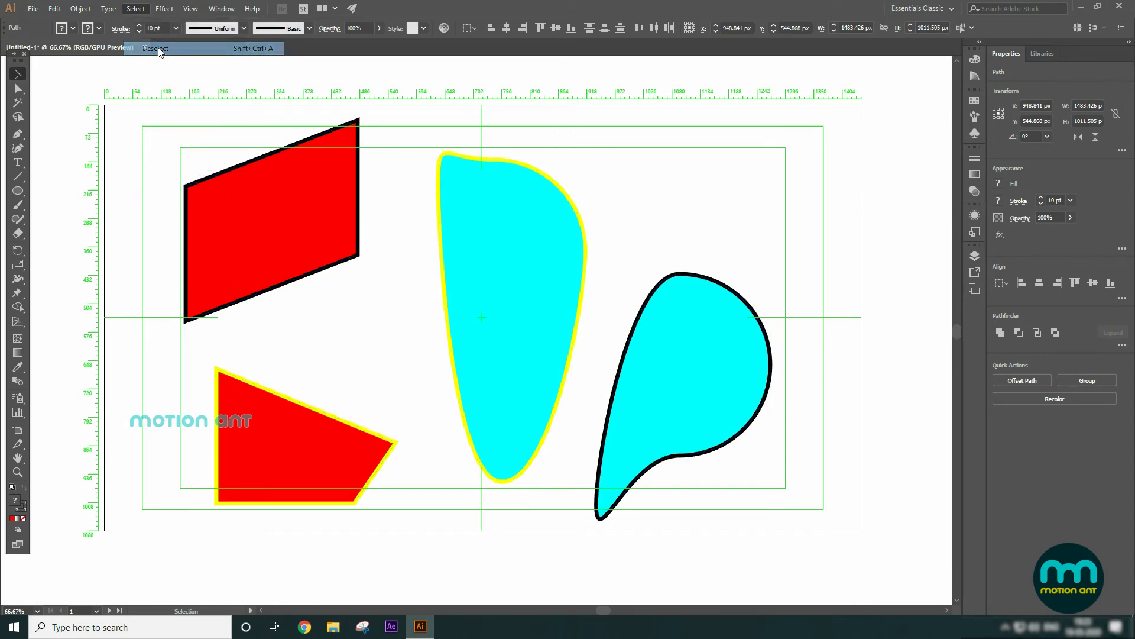
Select the upper red shape, invert the selection, review the Same and Object selection options, and deselect
click(135, 9)
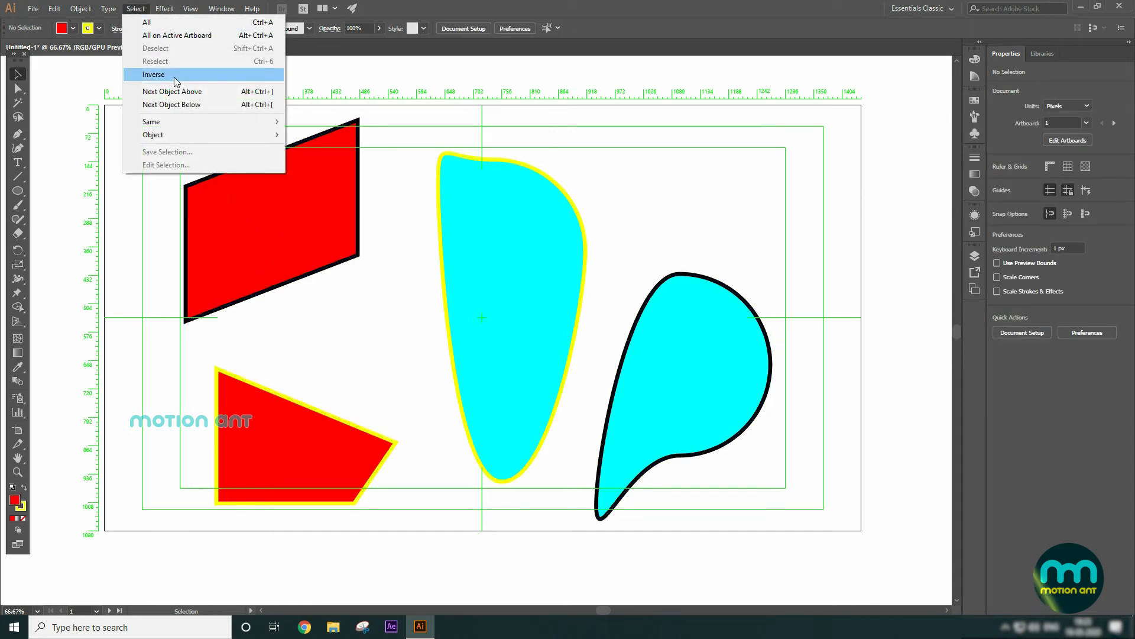
click(309, 246)
click(135, 9)
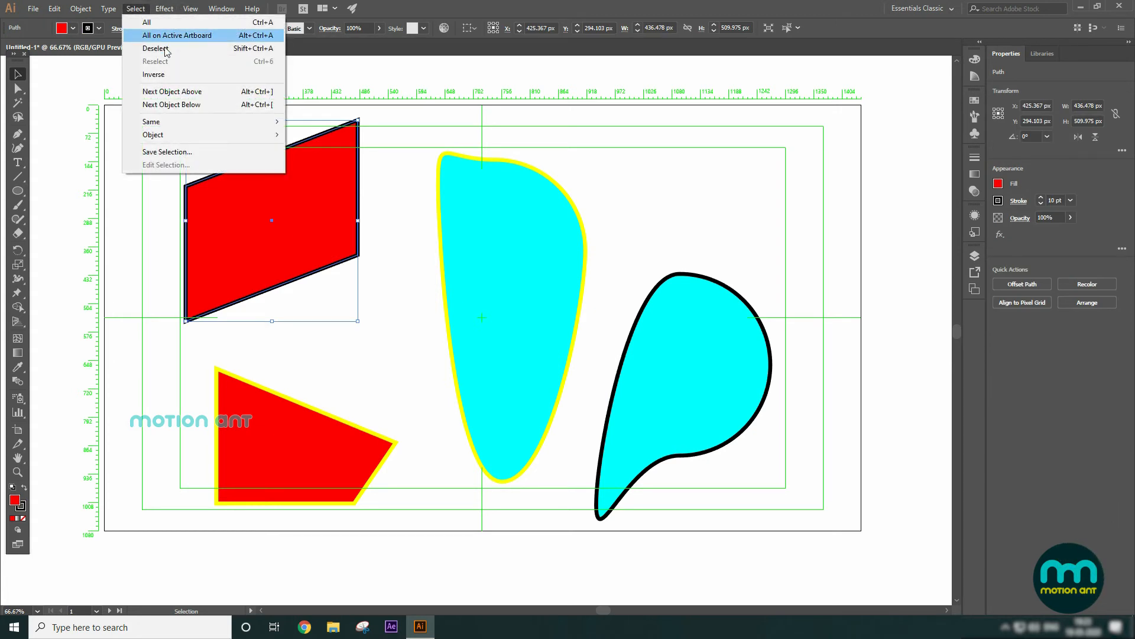
click(175, 75)
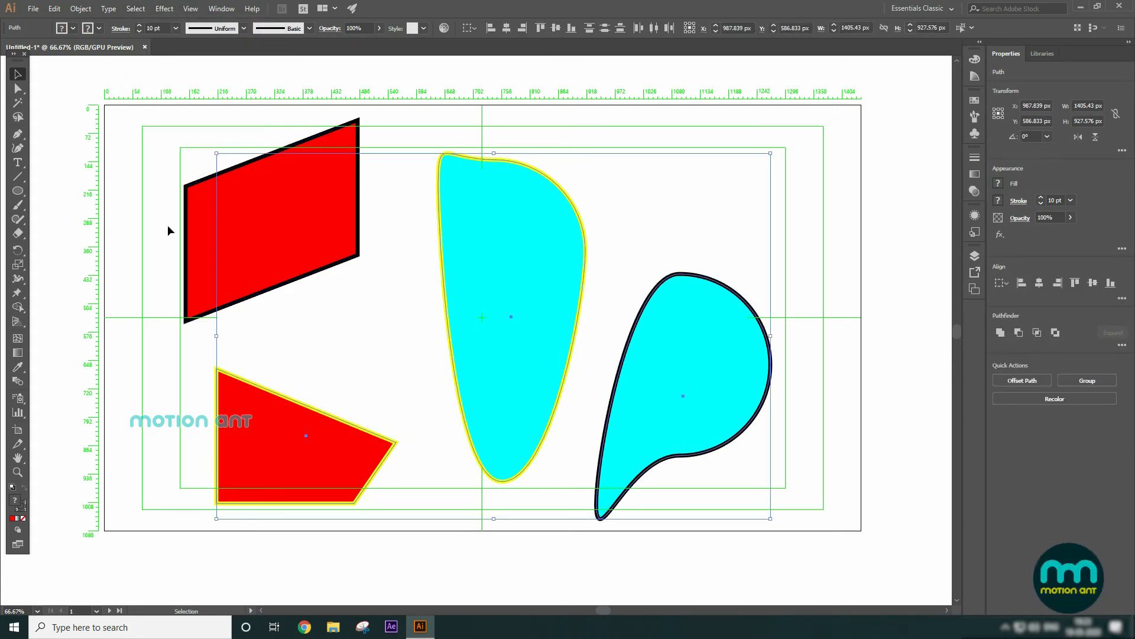
click(134, 9)
mouse_move(171, 122)
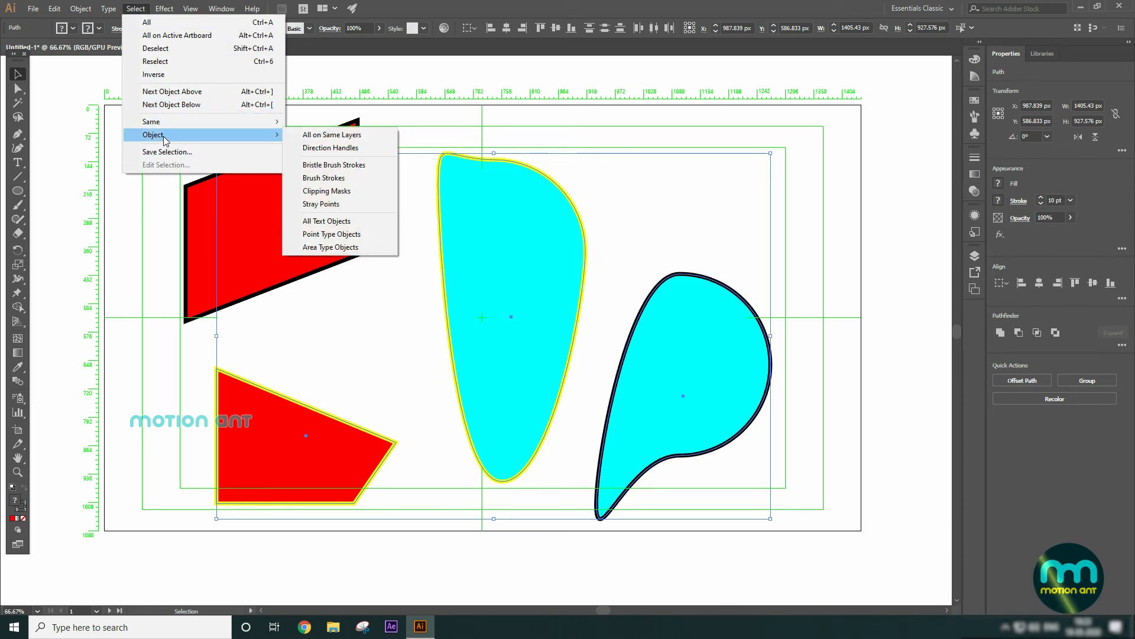
click(435, 357)
Clear the yellow-stroked cyan shape and the three remaining shapes from the artboard
click(465, 232)
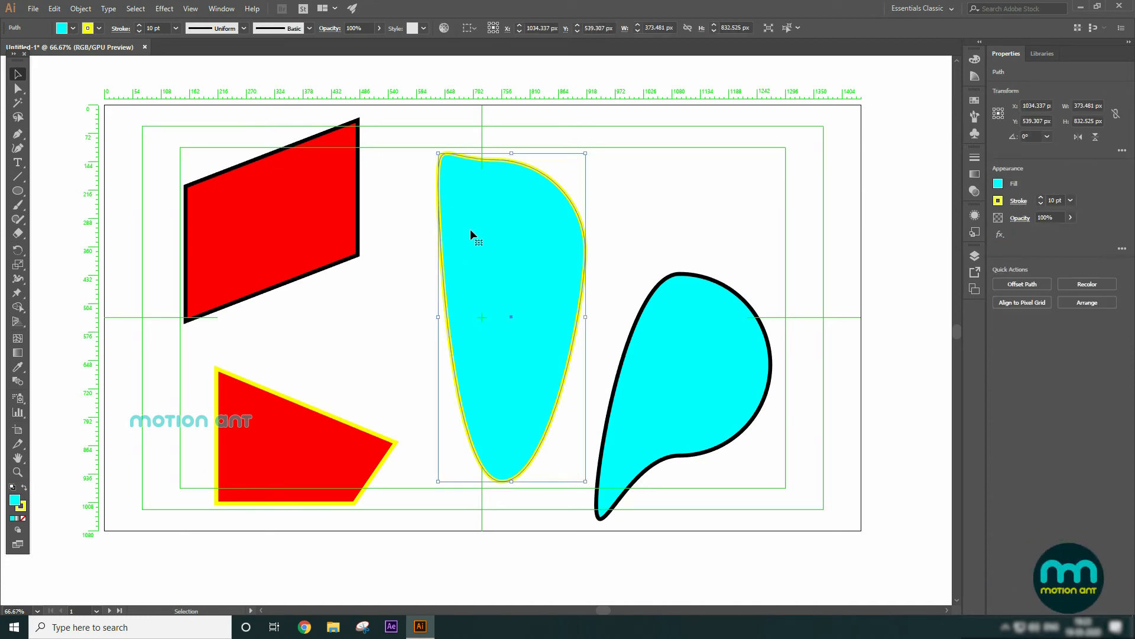
click(54, 8)
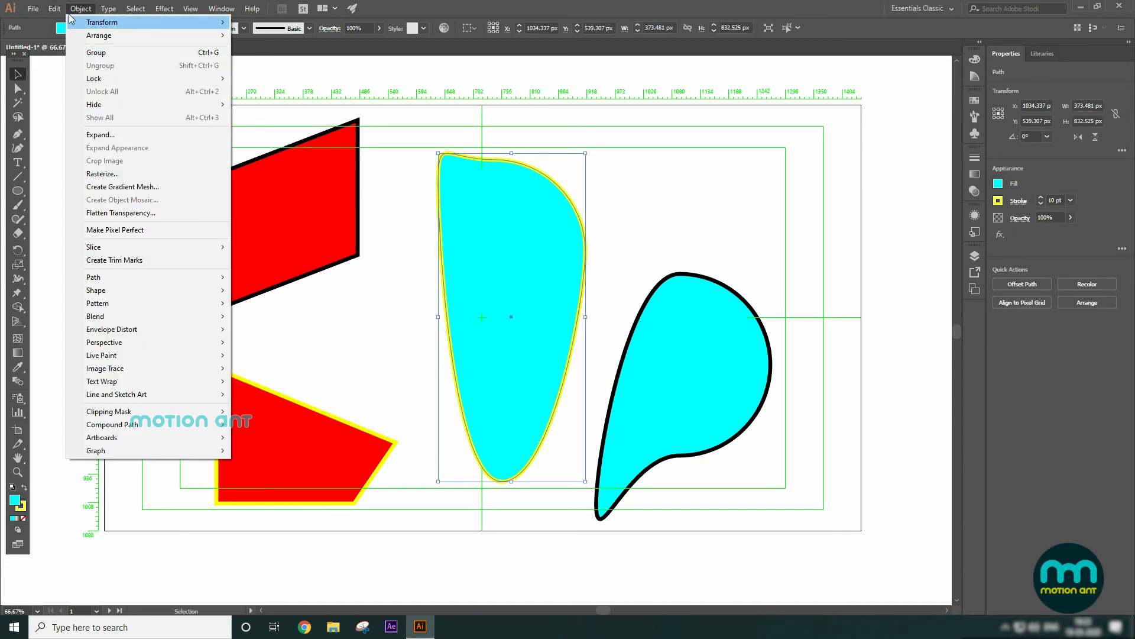
click(99, 144)
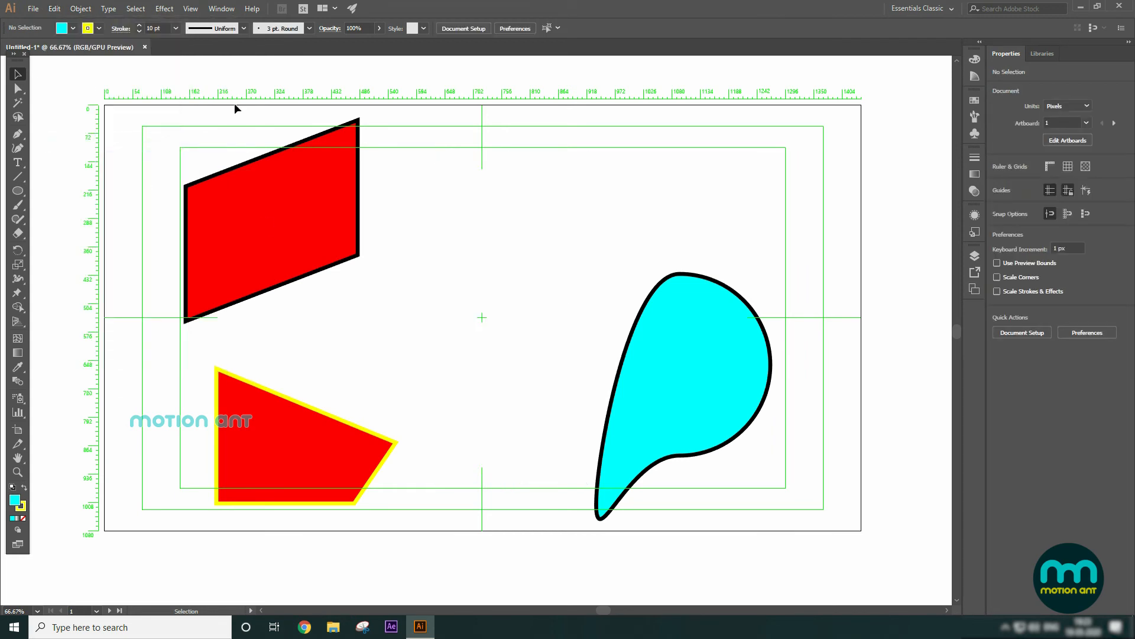
drag(770, 211, 228, 454)
click(54, 9)
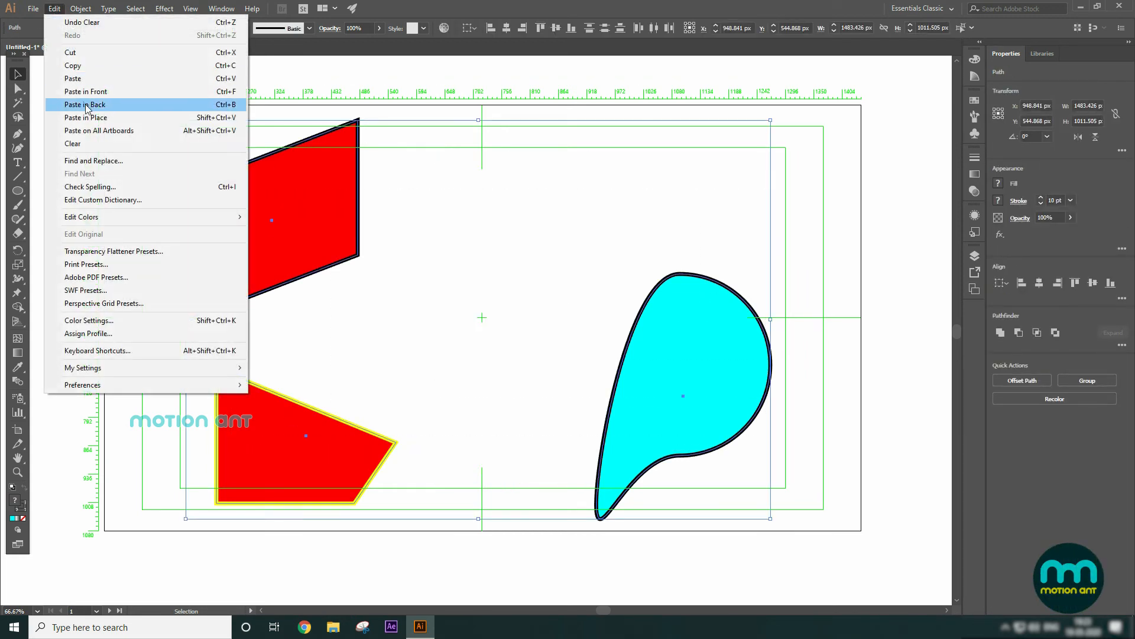
click(99, 145)
Draw a closed triangle about 759 px wide and 507 px high with the Pen tool and show its bounding box
click(18, 135)
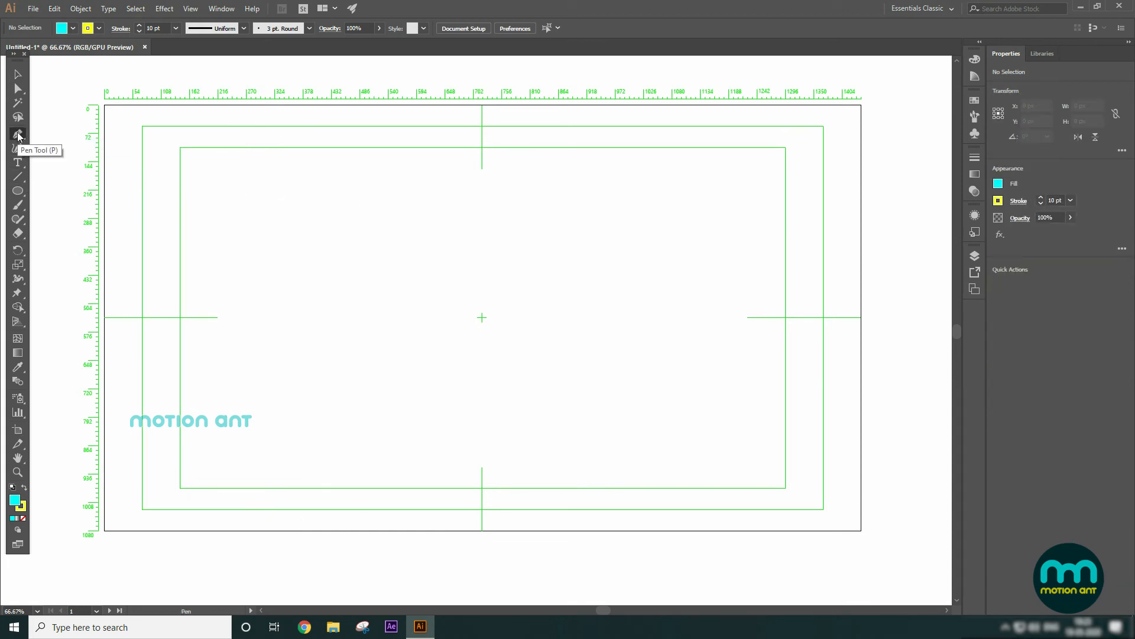
click(19, 136)
click(59, 135)
click(441, 213)
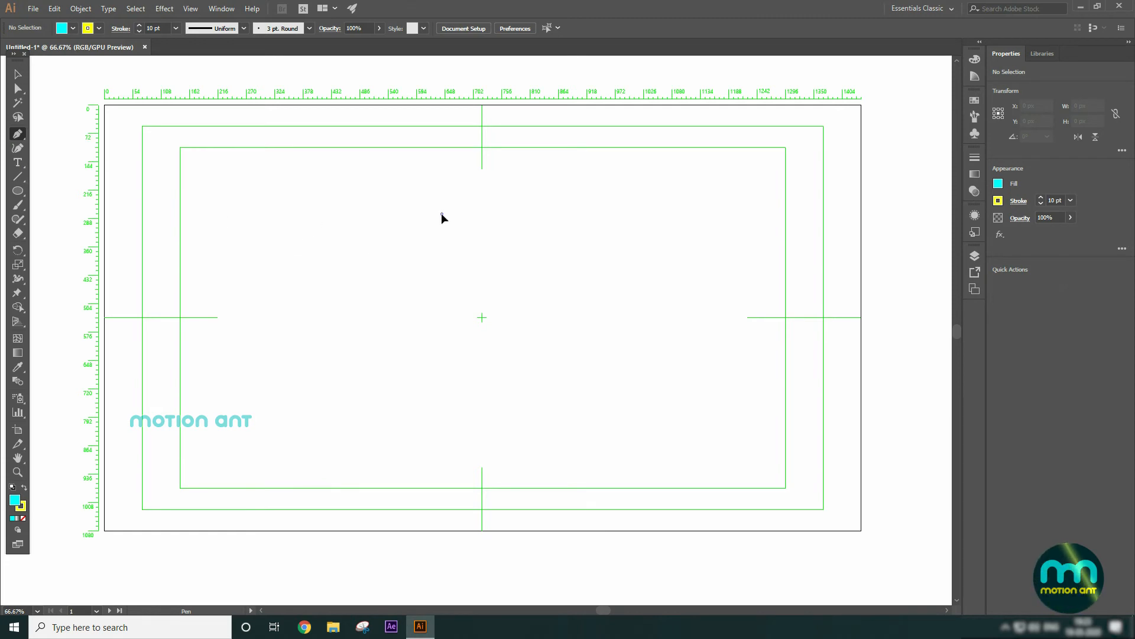
click(308, 405)
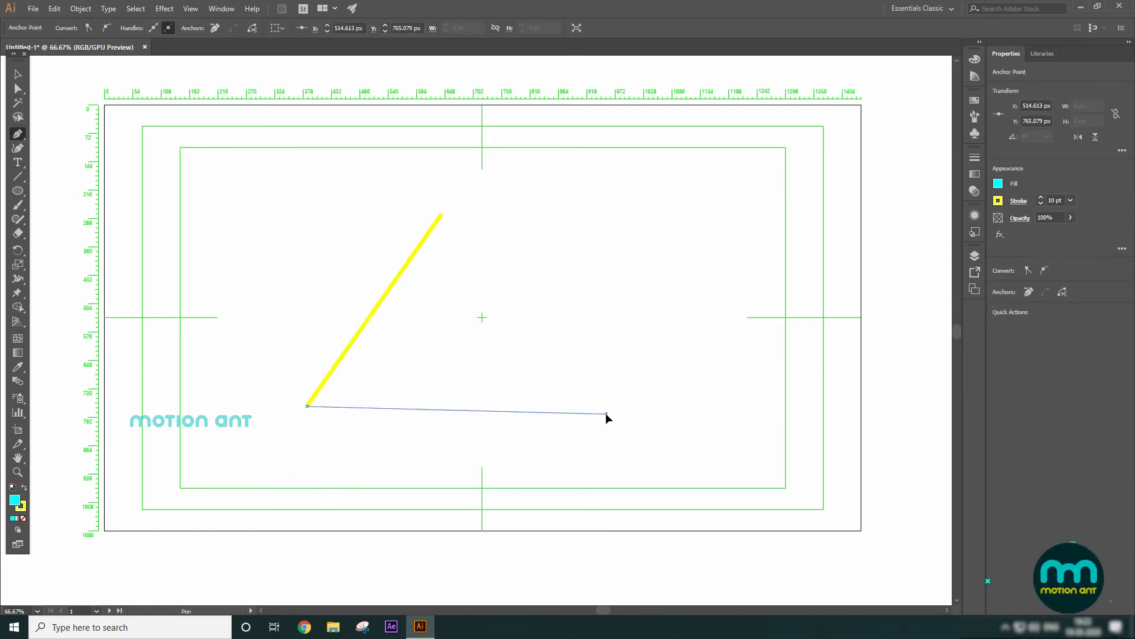
click(605, 413)
click(442, 214)
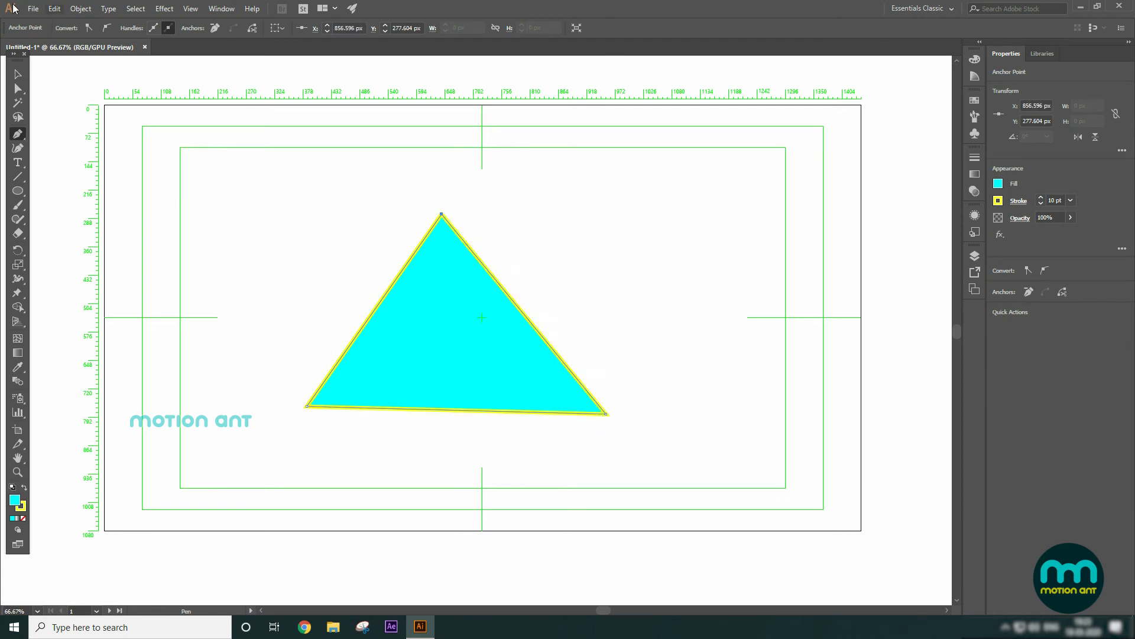
click(13, 75)
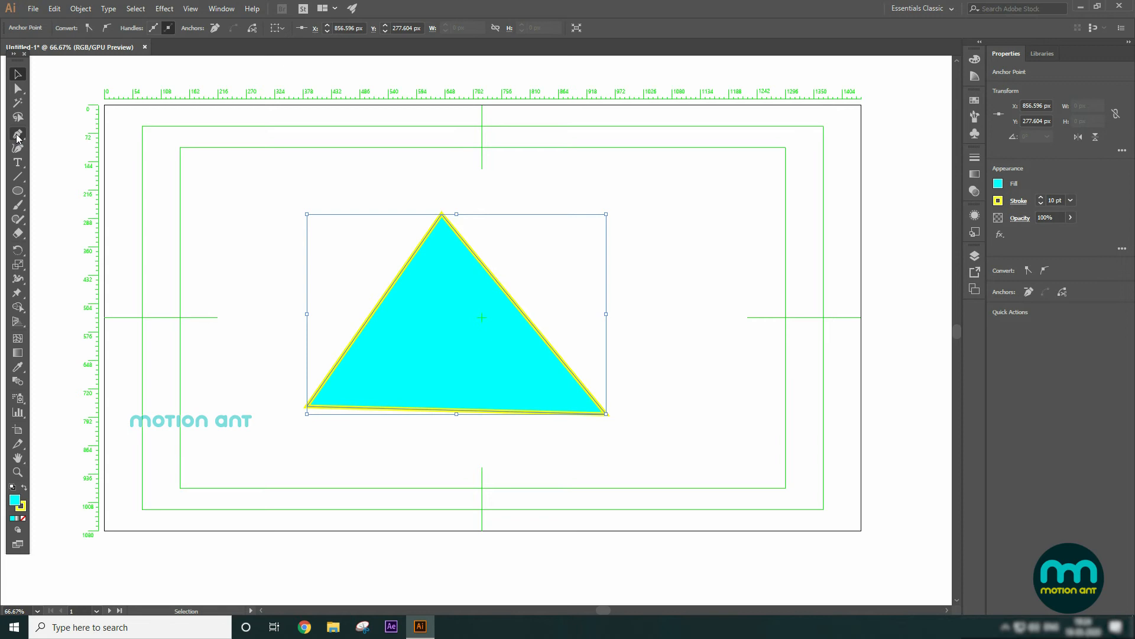
Add an anchor point midway along the triangle's right edge with the Add Anchor Point tool
click(16, 135)
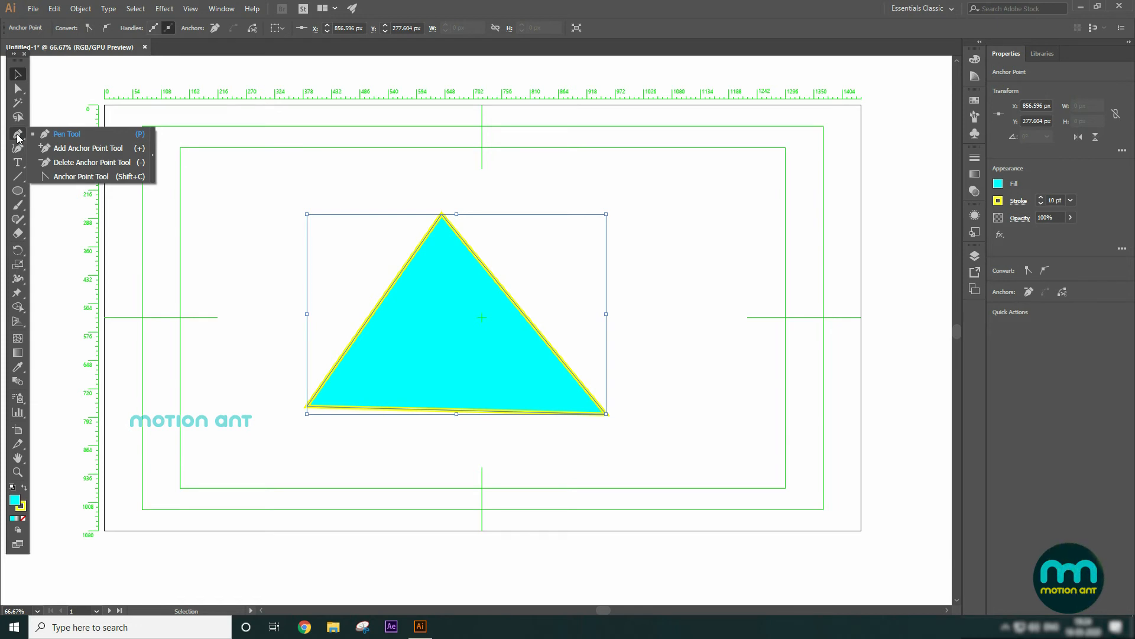
click(79, 153)
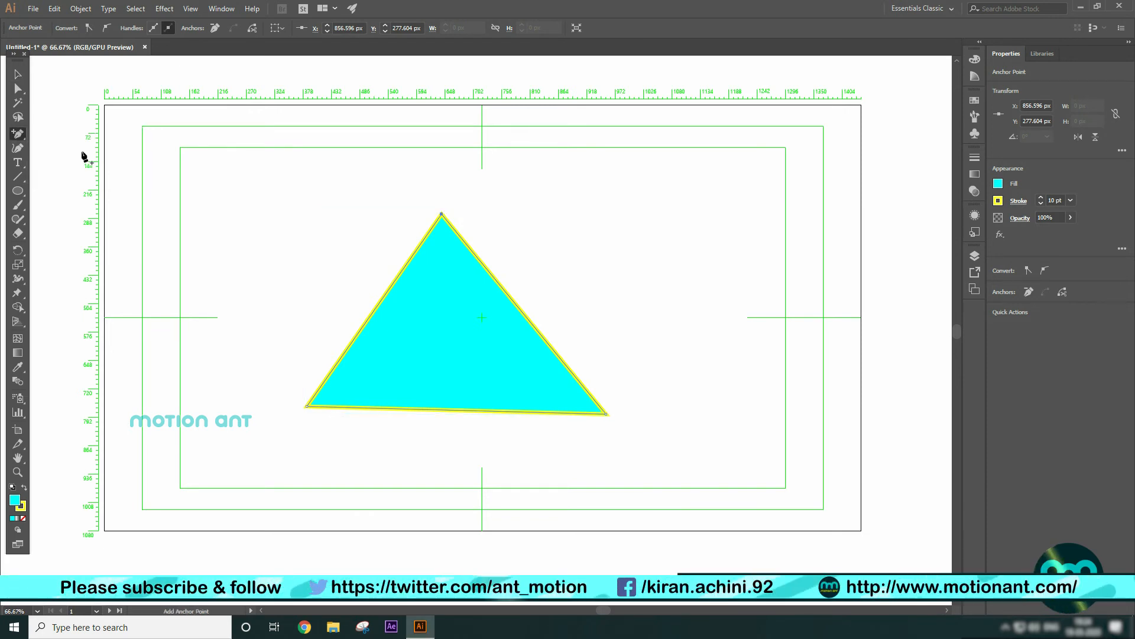
click(512, 299)
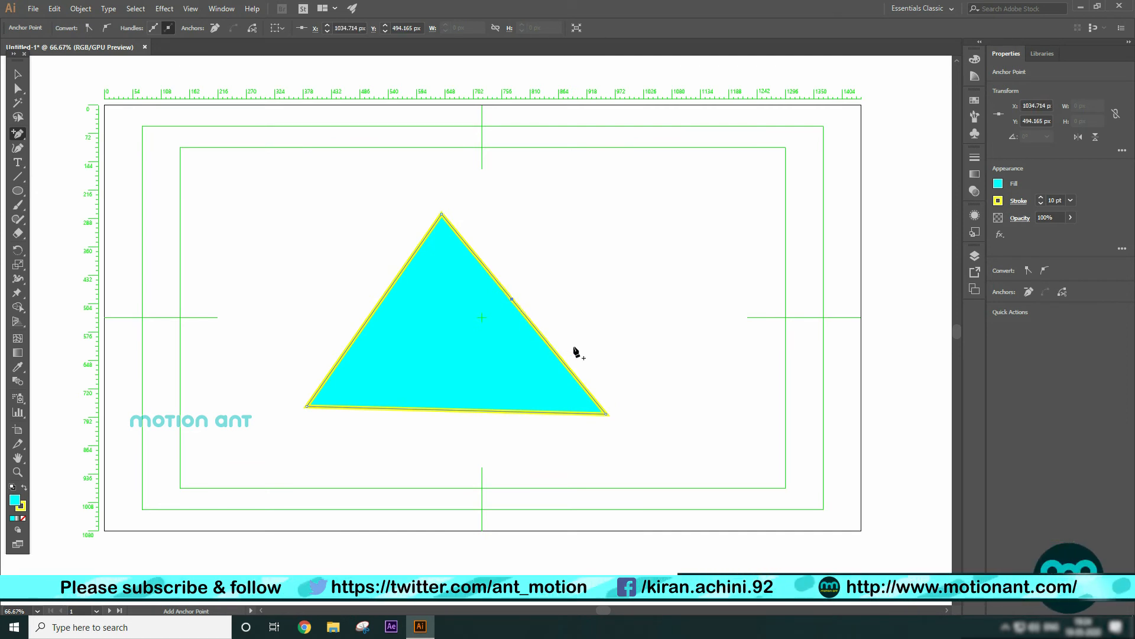
Try to add an anchor point on the triangle's left edge, dismissing each warning
click(382, 302)
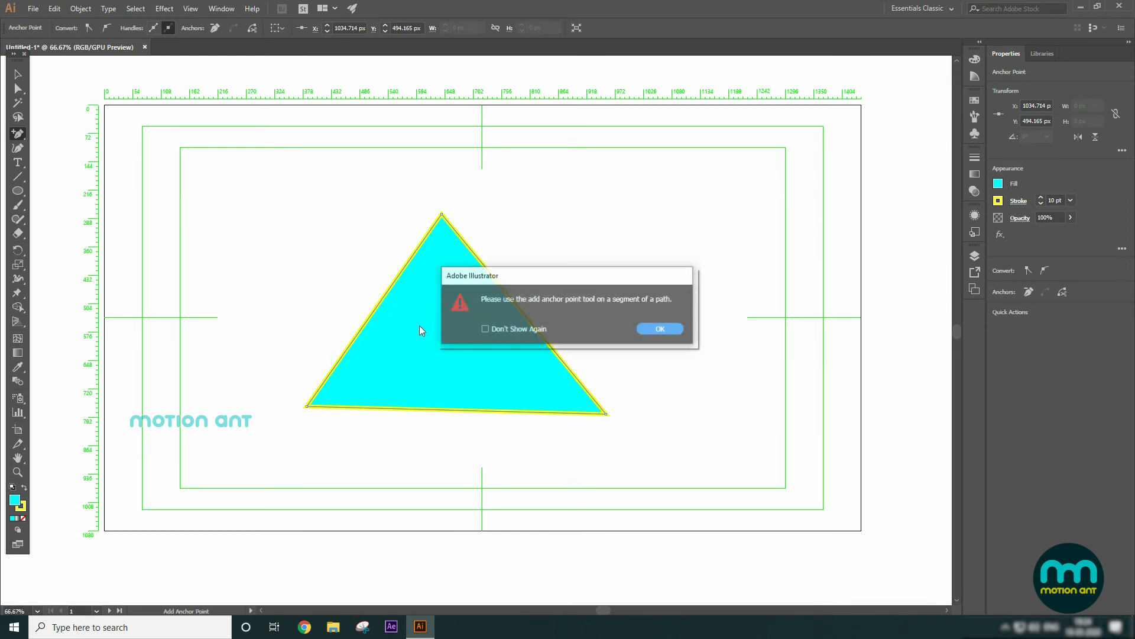
click(653, 333)
click(381, 297)
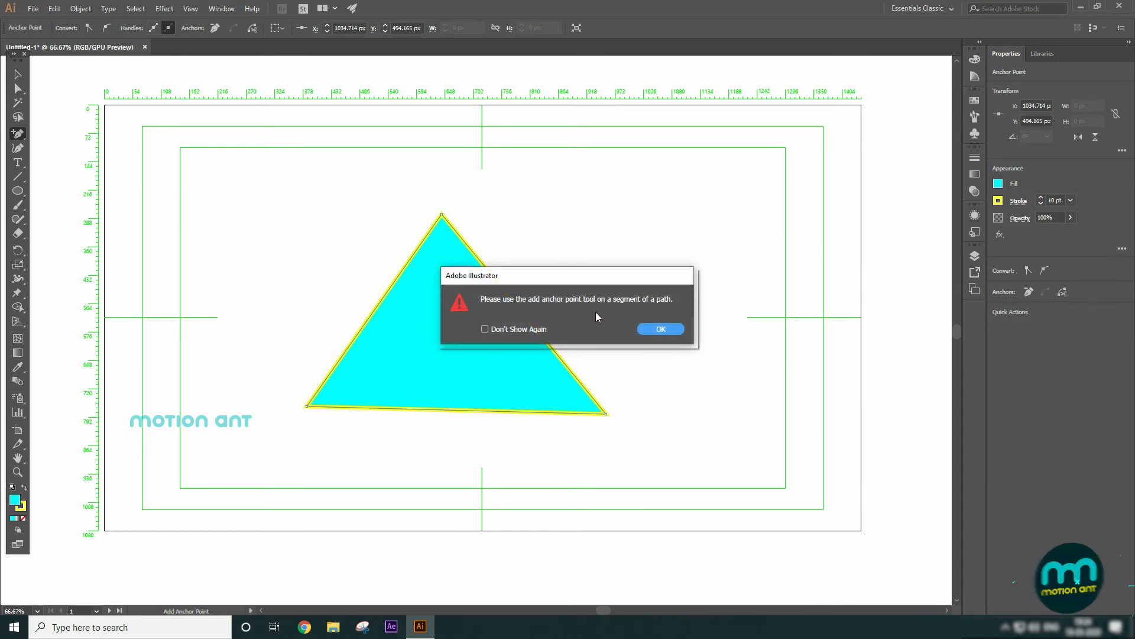
click(662, 331)
drag(19, 135, 80, 151)
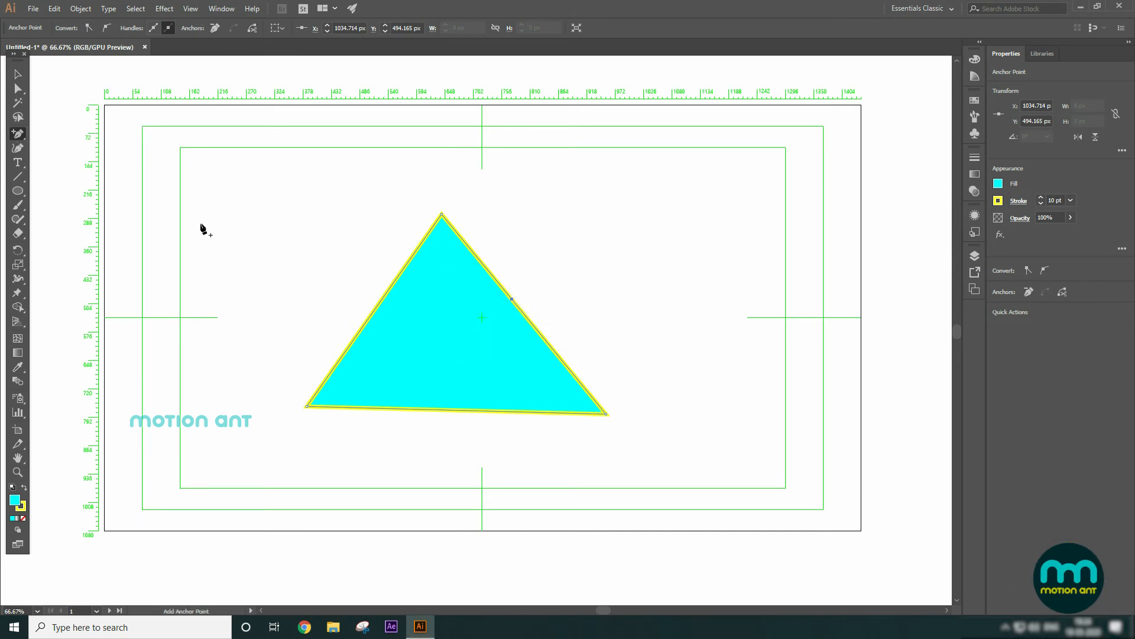
click(381, 304)
click(662, 329)
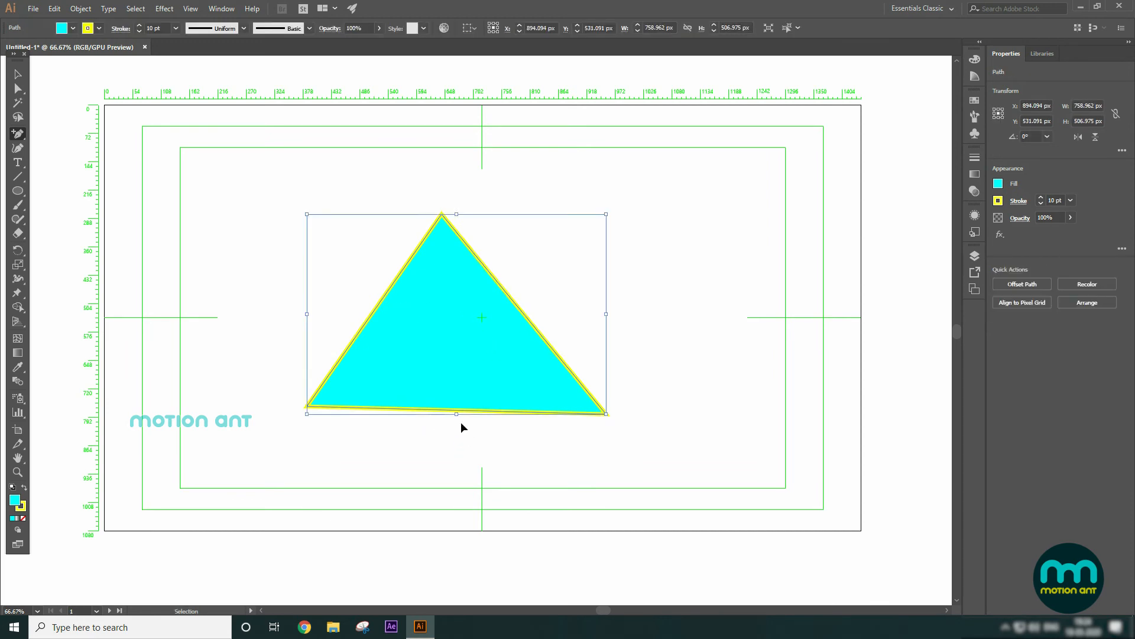
Undo the added anchor point and the drawn triangle
key(ctrl+z)
key(ctrl+z)
key(ctrl)
key(ctrl+z)
Draw a smaller closed triangle with the Pen tool, its apex at about X 909, Y 281 px, redoing the closing point
drag(18, 134, 56, 137)
click(56, 135)
click(366, 369)
click(585, 375)
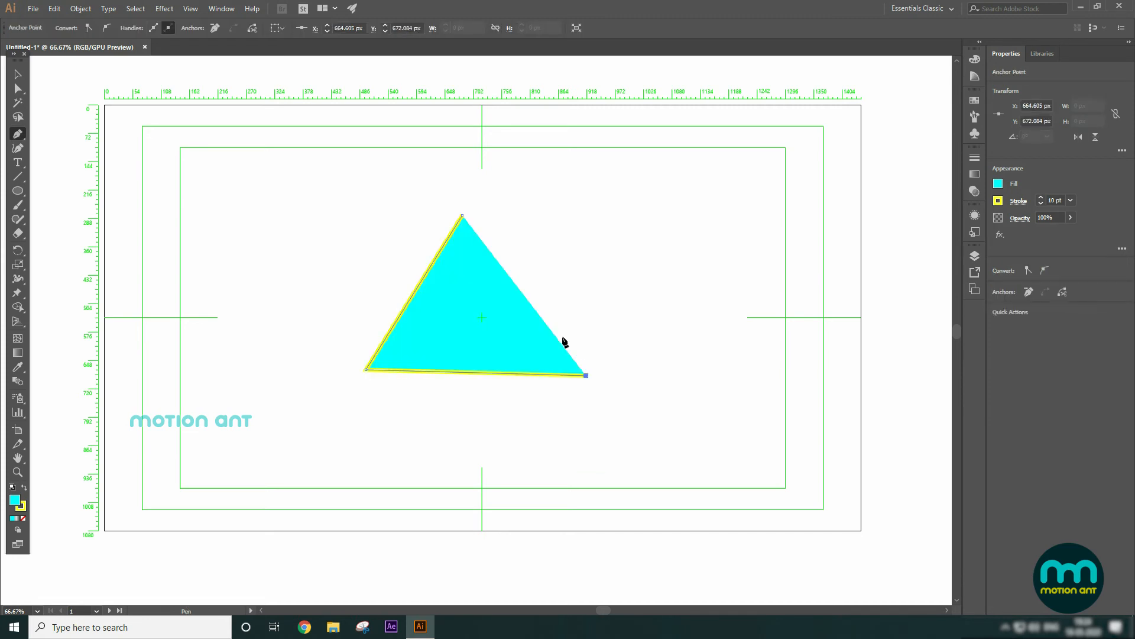
click(467, 219)
key(ctrl+z)
click(462, 215)
Add anchor points on the triangle's left edge at about X 811, Y 438 px and right edge at about X 1069, Y 488 px
drag(18, 134, 71, 152)
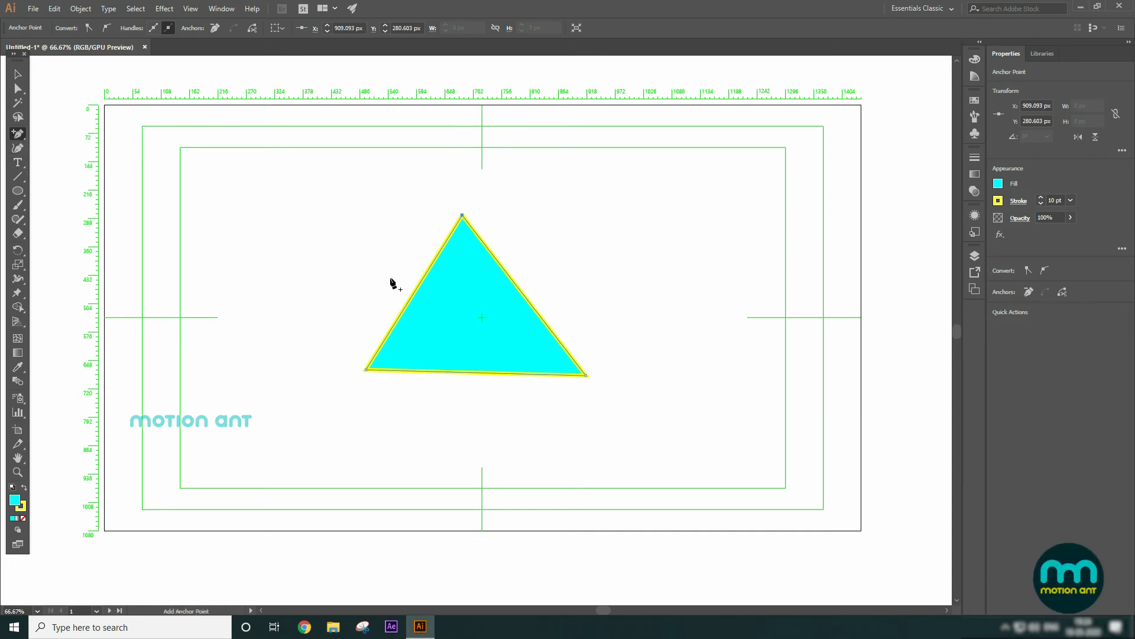
click(424, 278)
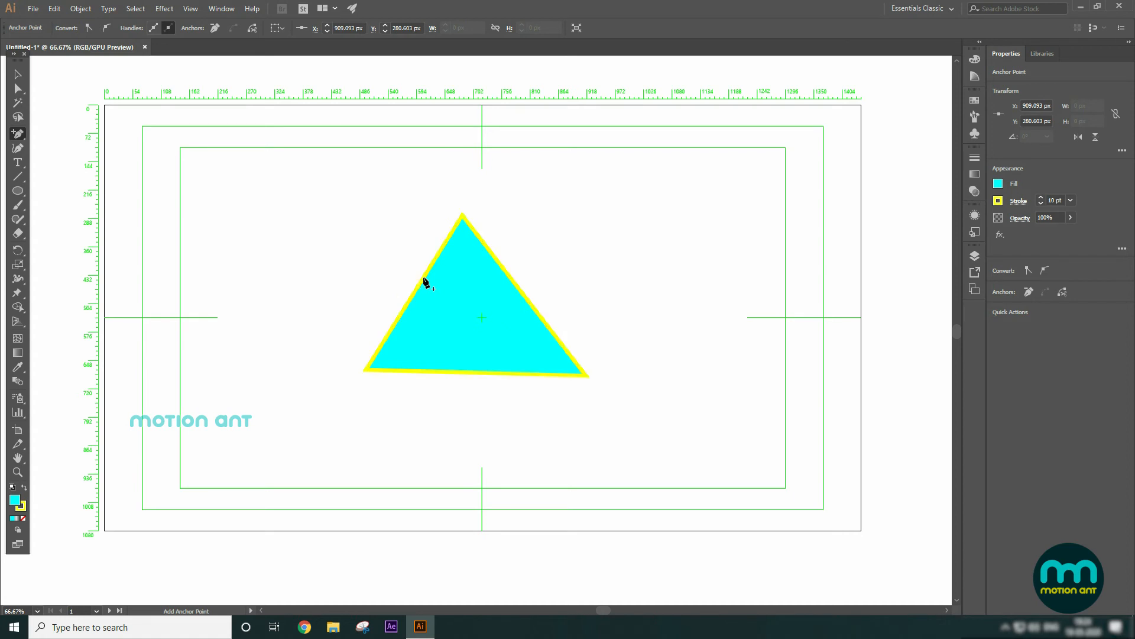
click(516, 289)
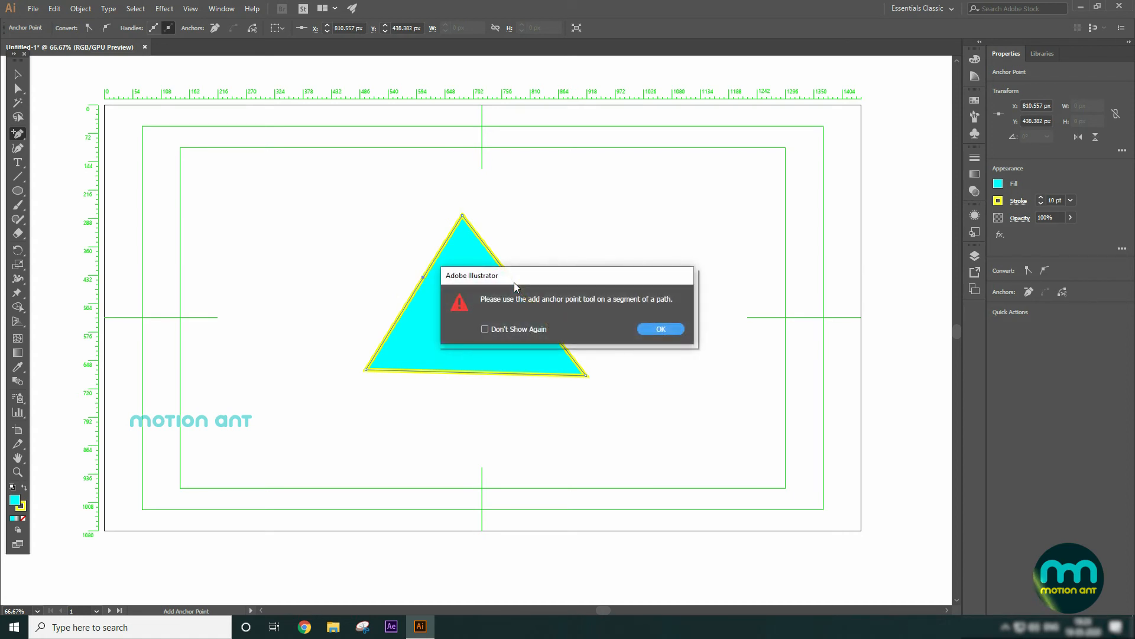
click(650, 325)
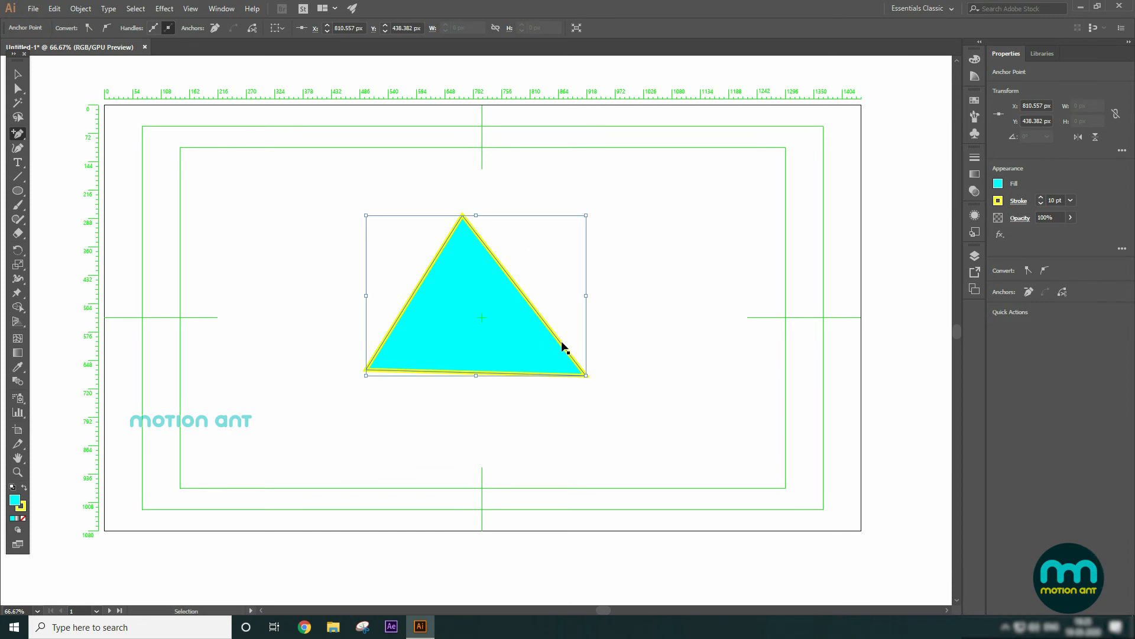
key(ctrl+equal)
key(ctrl+equal)
key(ctrl+equal)
drag(570, 341, 393, 260)
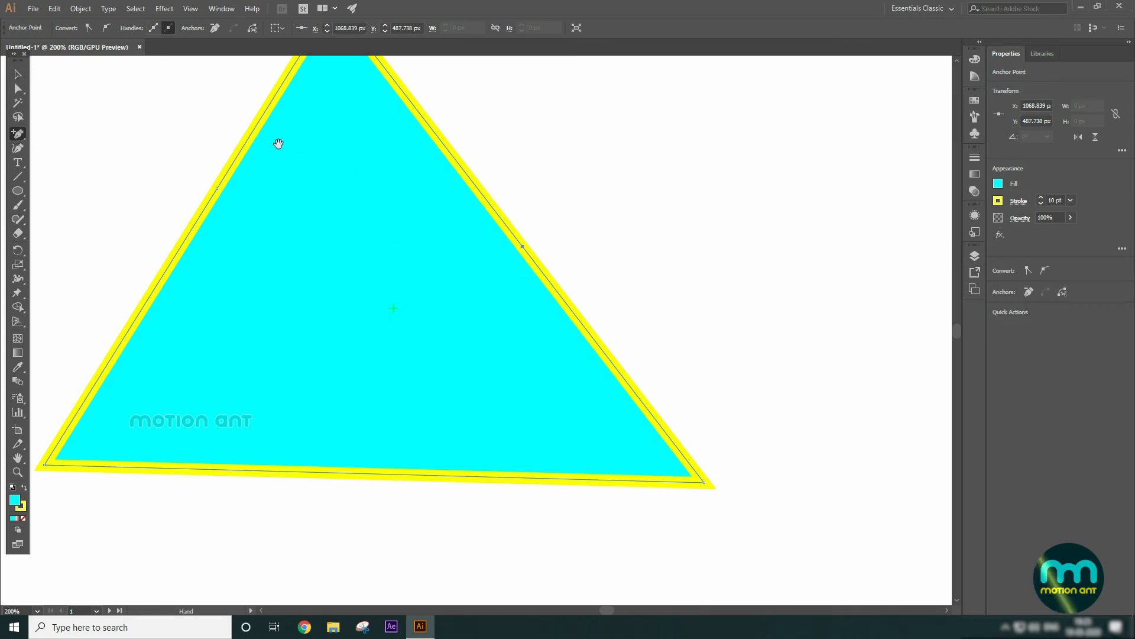
Move the right edge's anchor point out to X 1127.5, Y 431.5 px and the left edge's to X 761, Y 396 px with the Direct Selection tool
drag(279, 144, 360, 210)
click(17, 74)
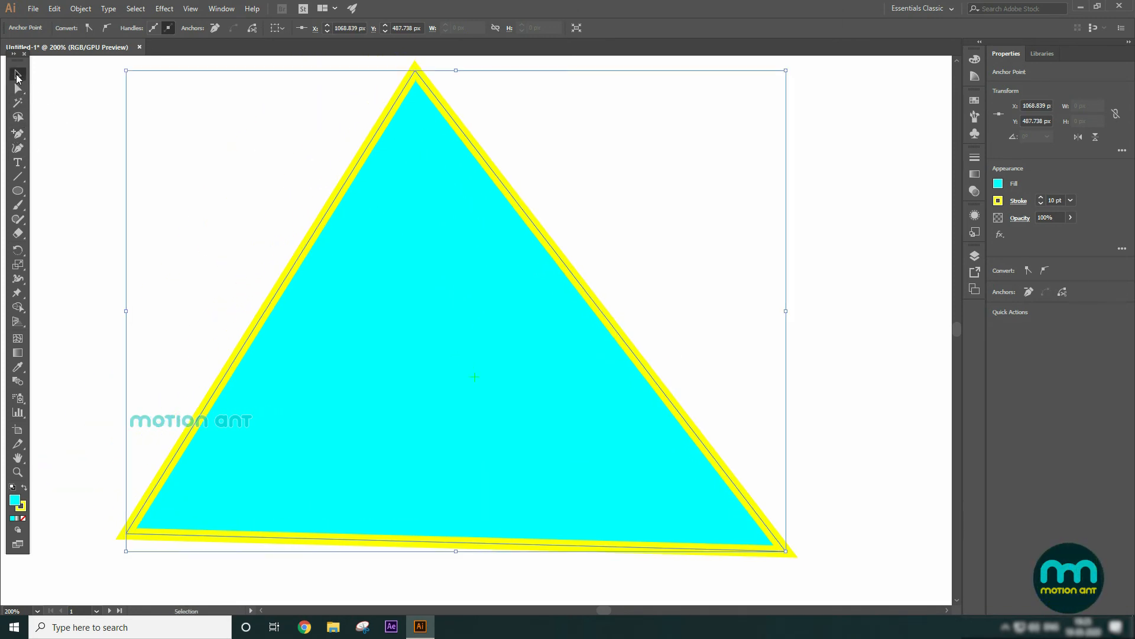
click(19, 90)
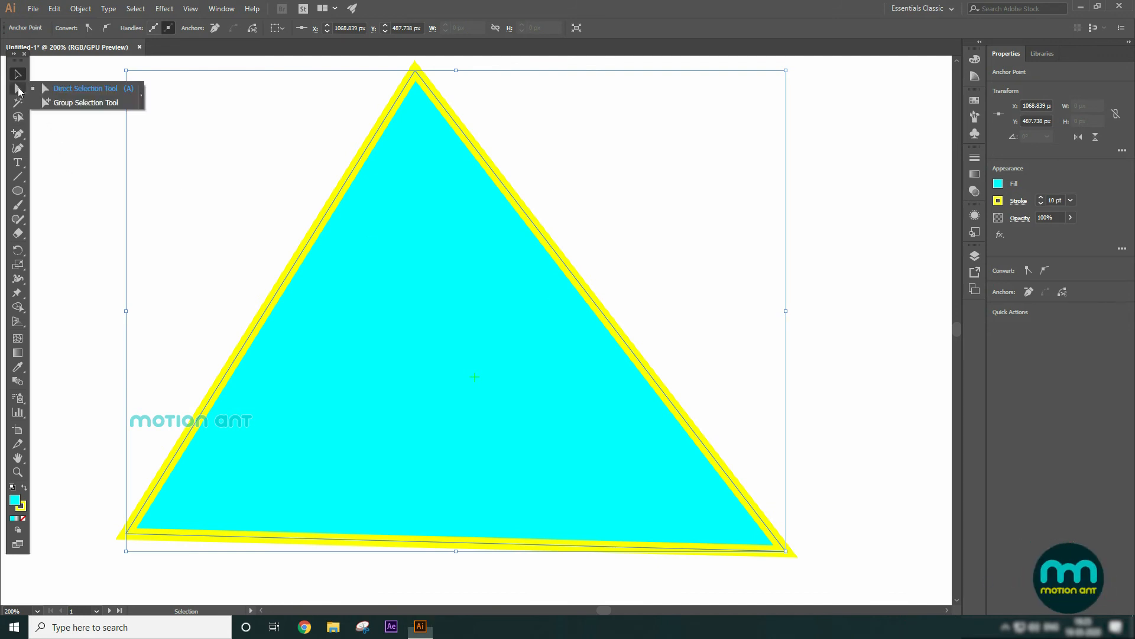
click(86, 92)
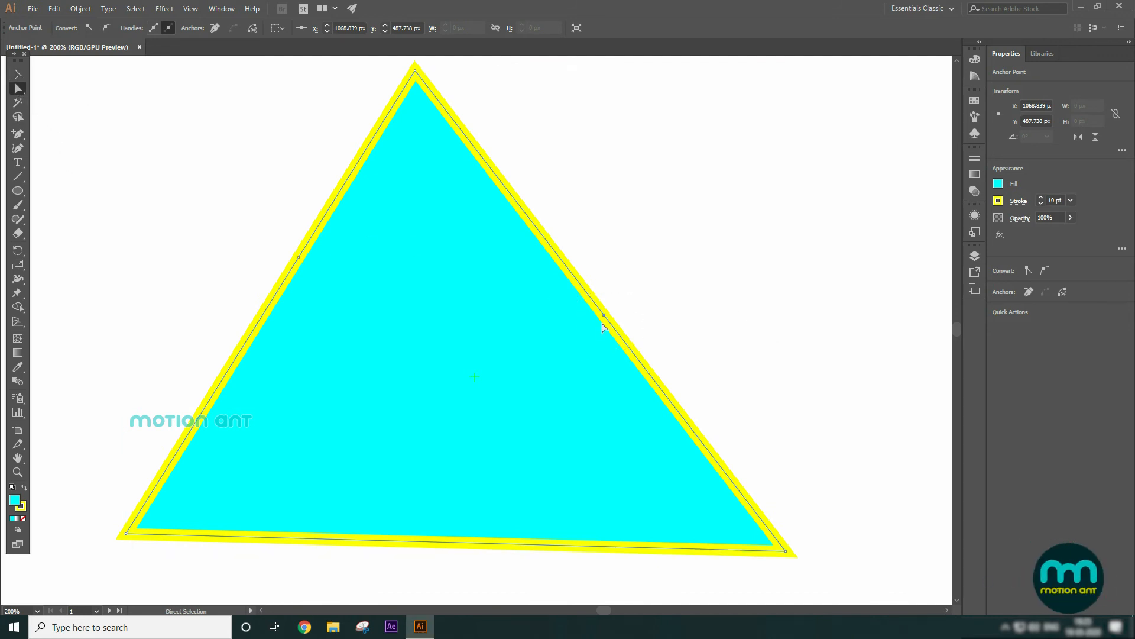
drag(605, 321, 675, 254)
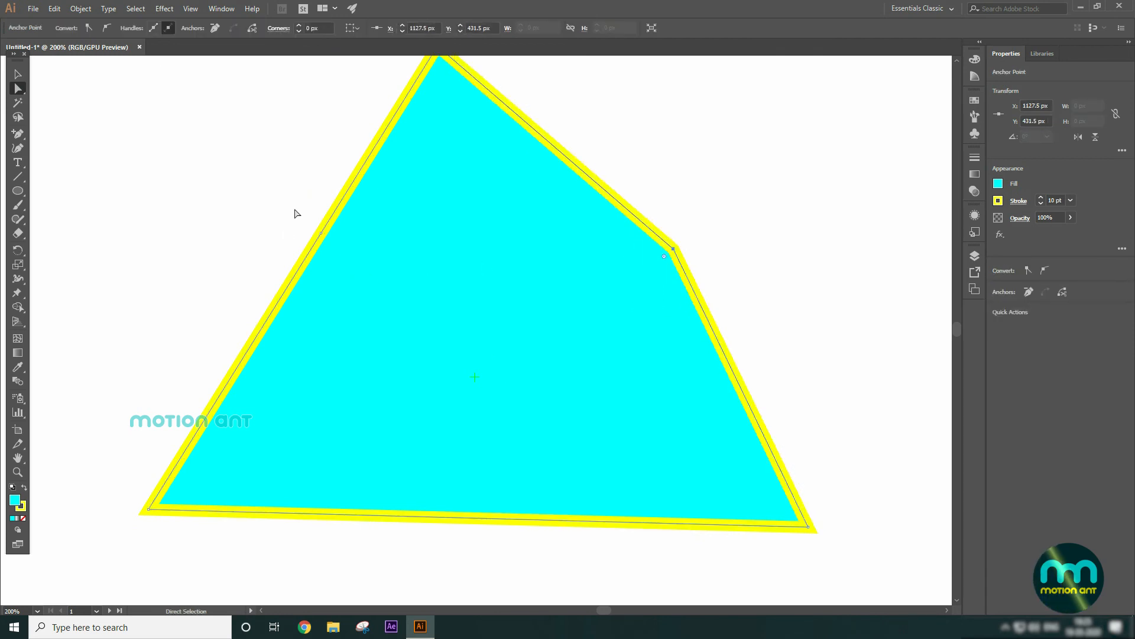
drag(320, 232, 239, 206)
Remove the two outer side anchor points with the Delete Anchor Point tool, dismissing the warning, to restore the triangle
scroll(444, 278, down, 1)
drag(455, 188, 454, 263)
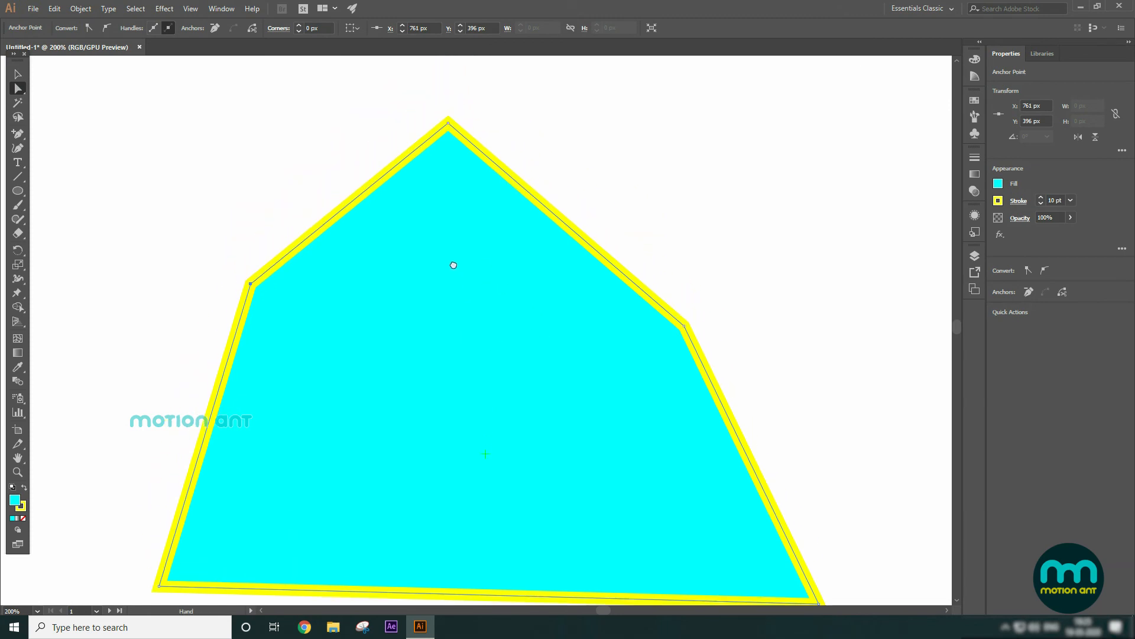
key(ctrl+minus)
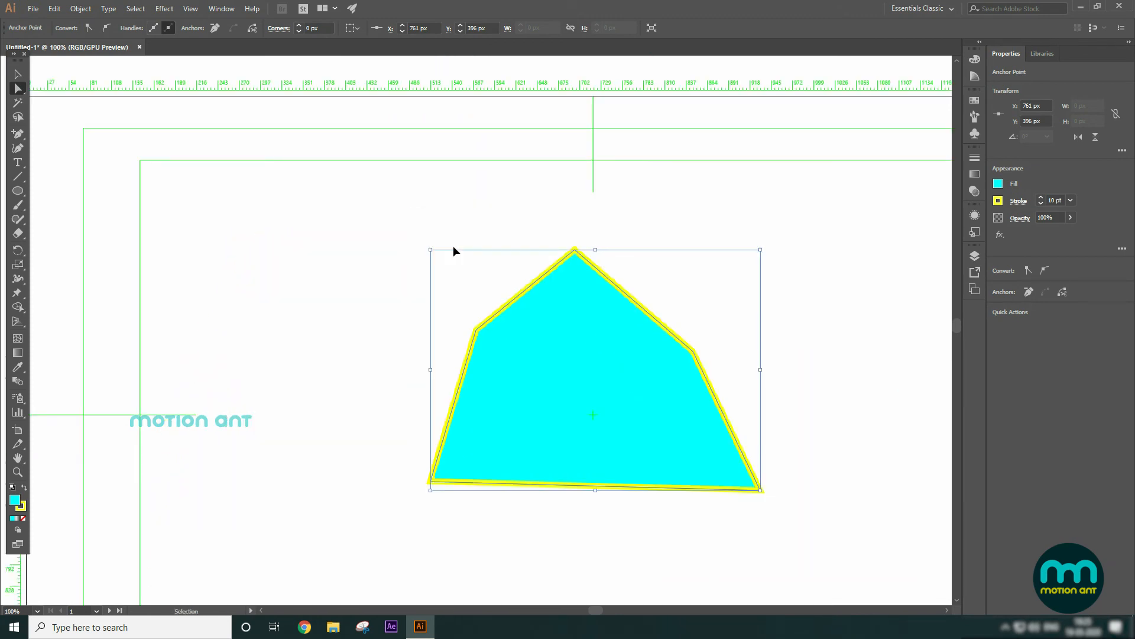
drag(635, 372, 433, 286)
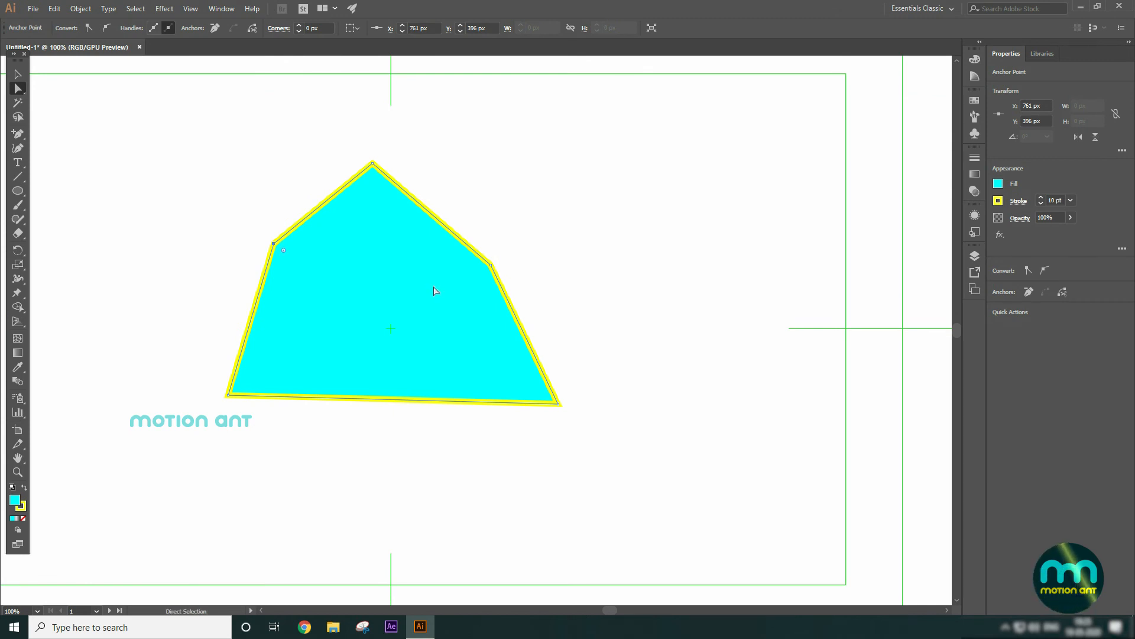
drag(420, 282, 480, 307)
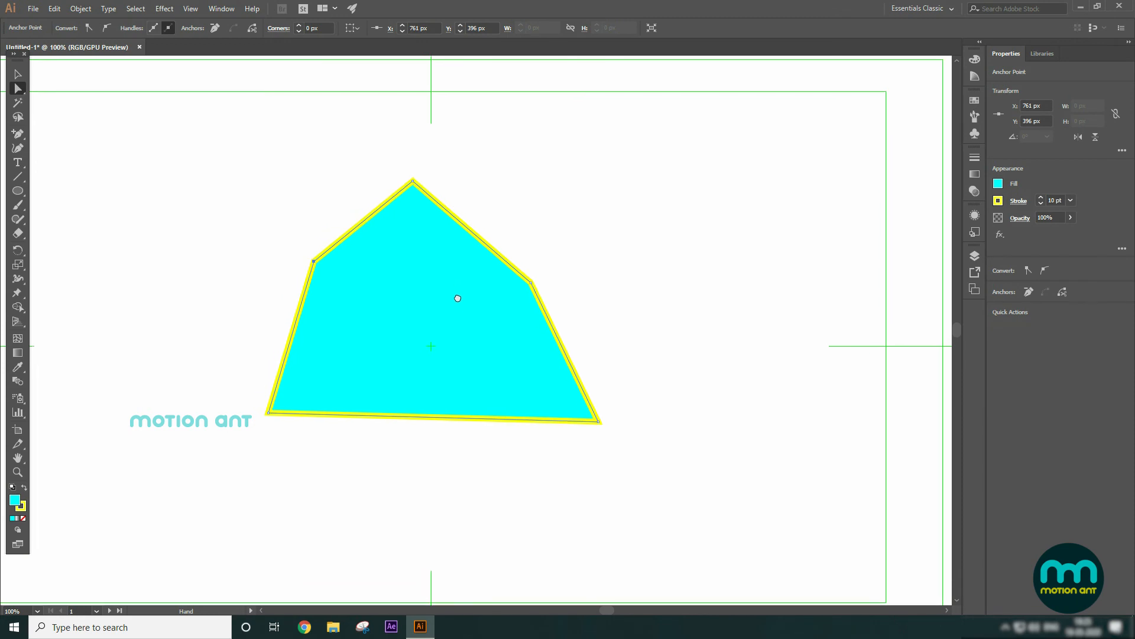
drag(19, 134, 71, 157)
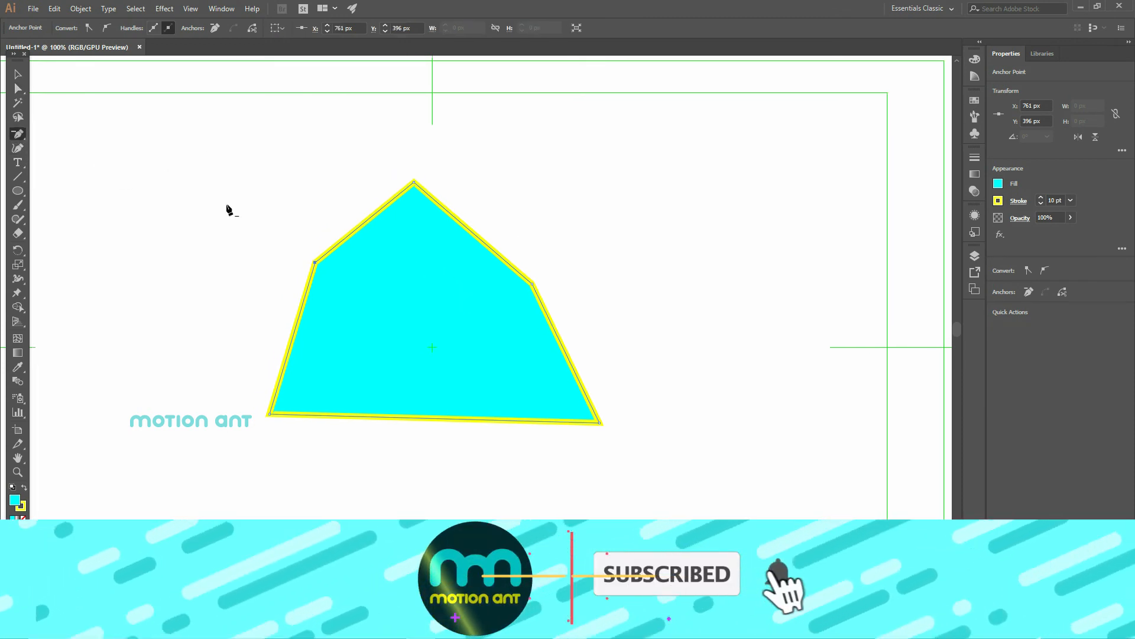
click(315, 264)
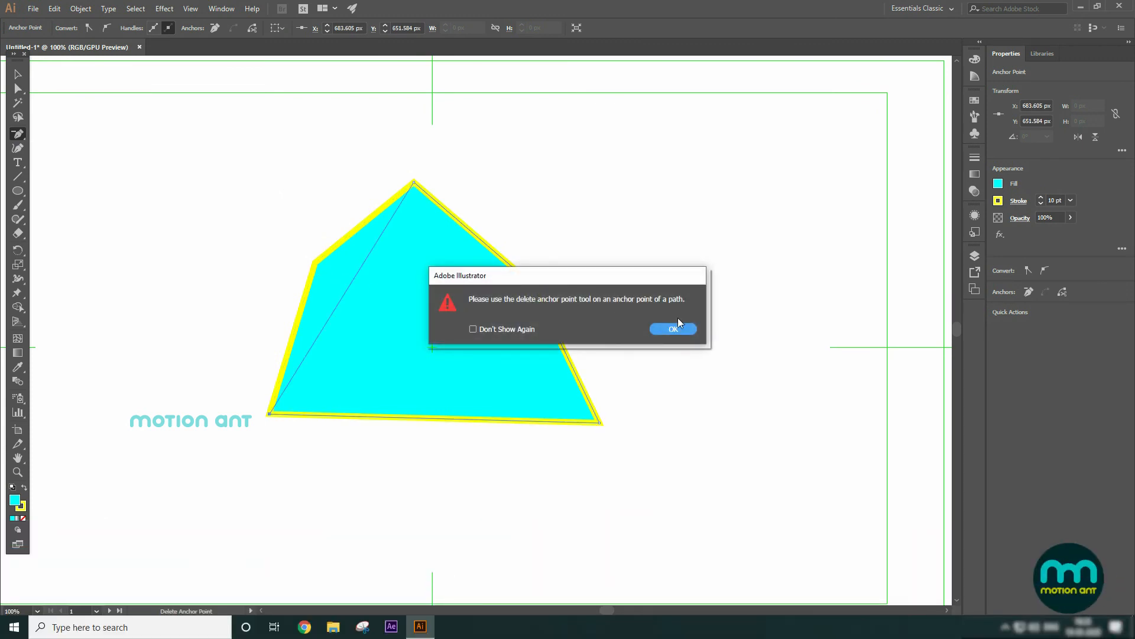
key(Return)
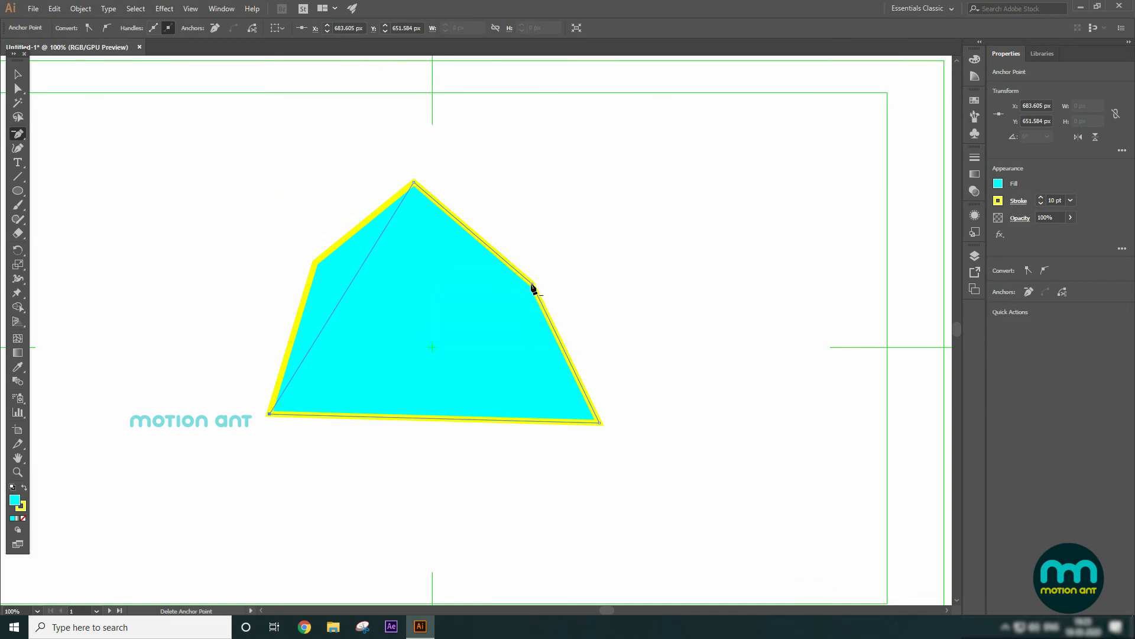
click(533, 288)
click(16, 77)
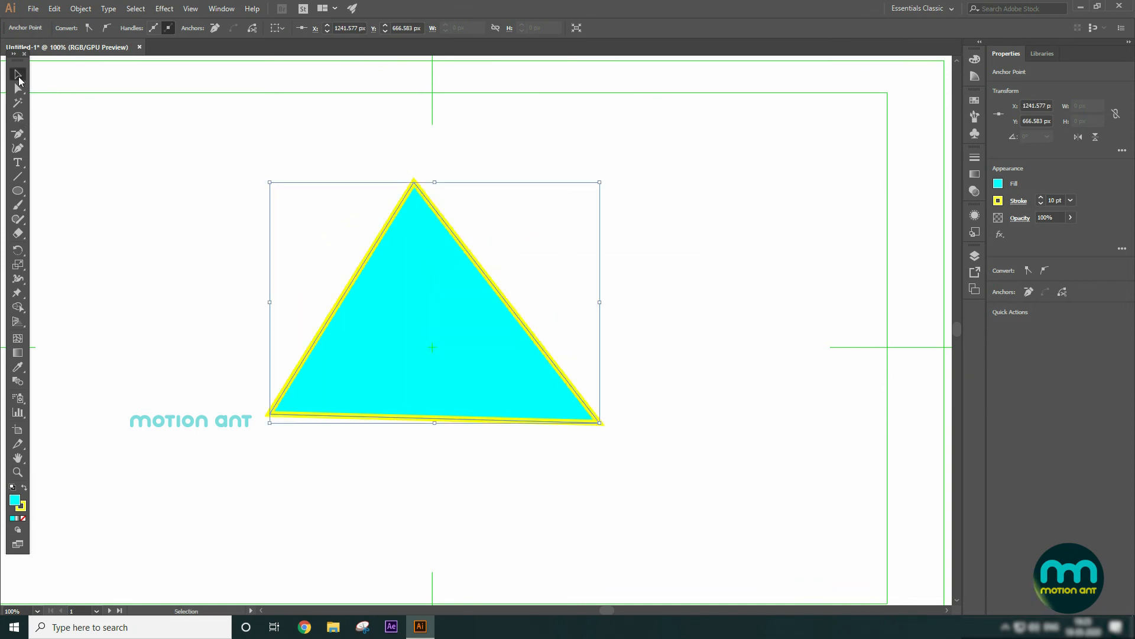
Curve the triangle's left edge from its apex with the Anchor Point tool, resetting the apex to a corner once before pulling the handle up-left
click(19, 135)
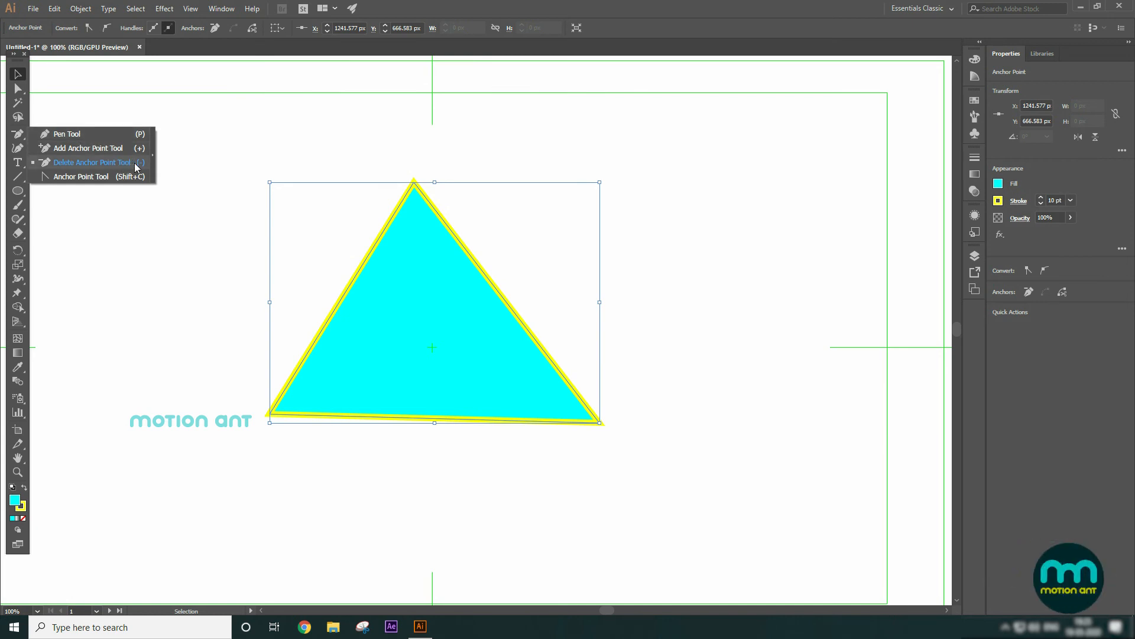
click(89, 176)
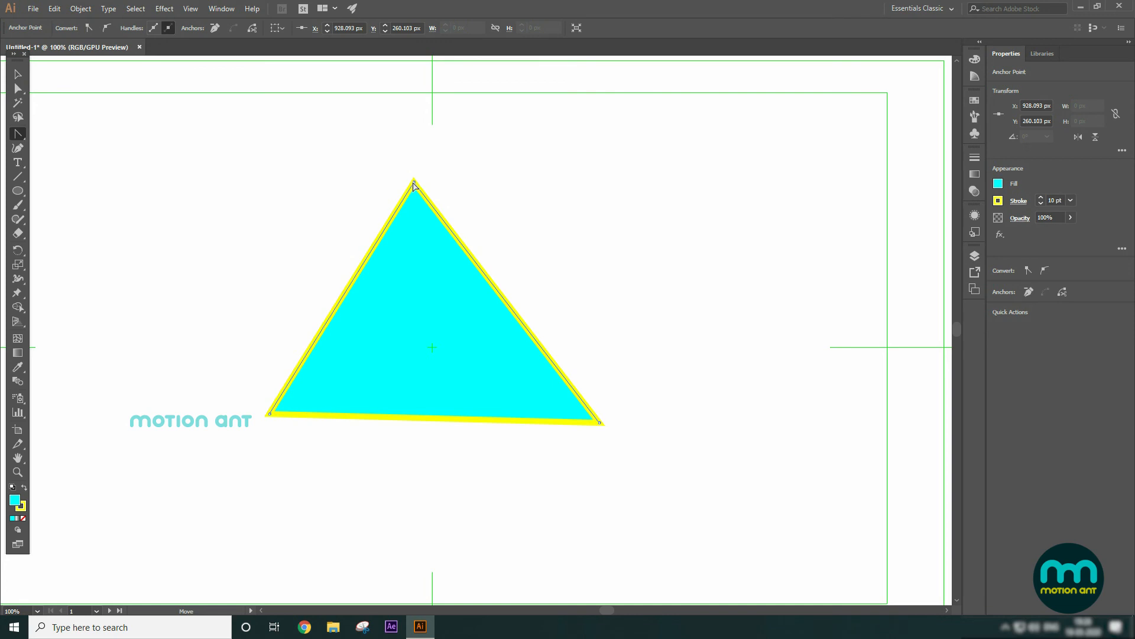
drag(415, 185, 308, 178)
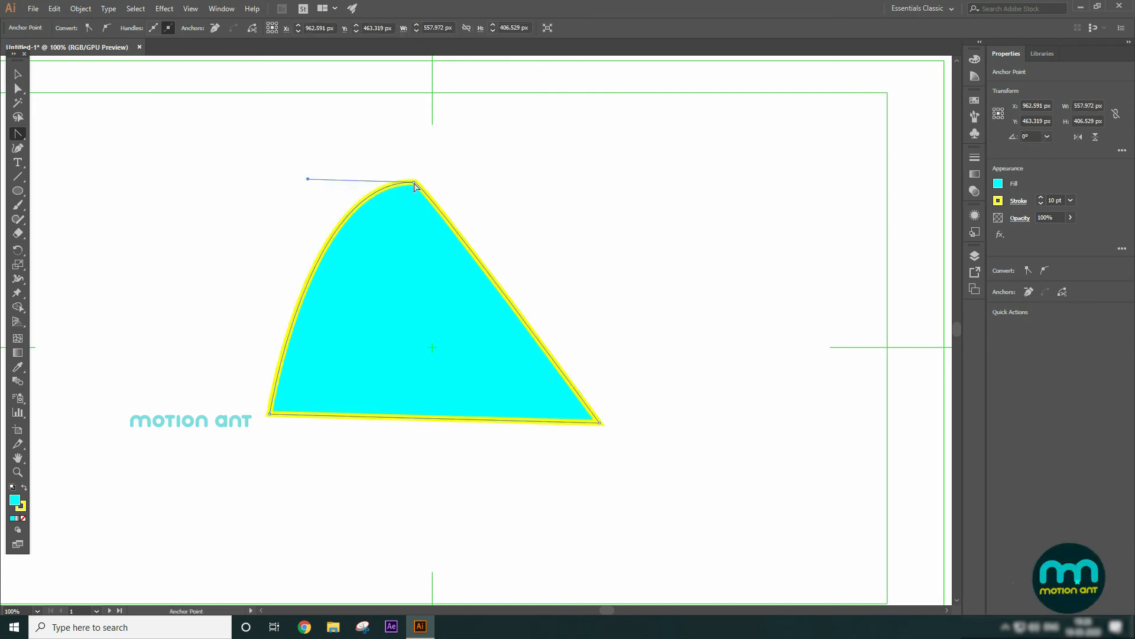
click(414, 186)
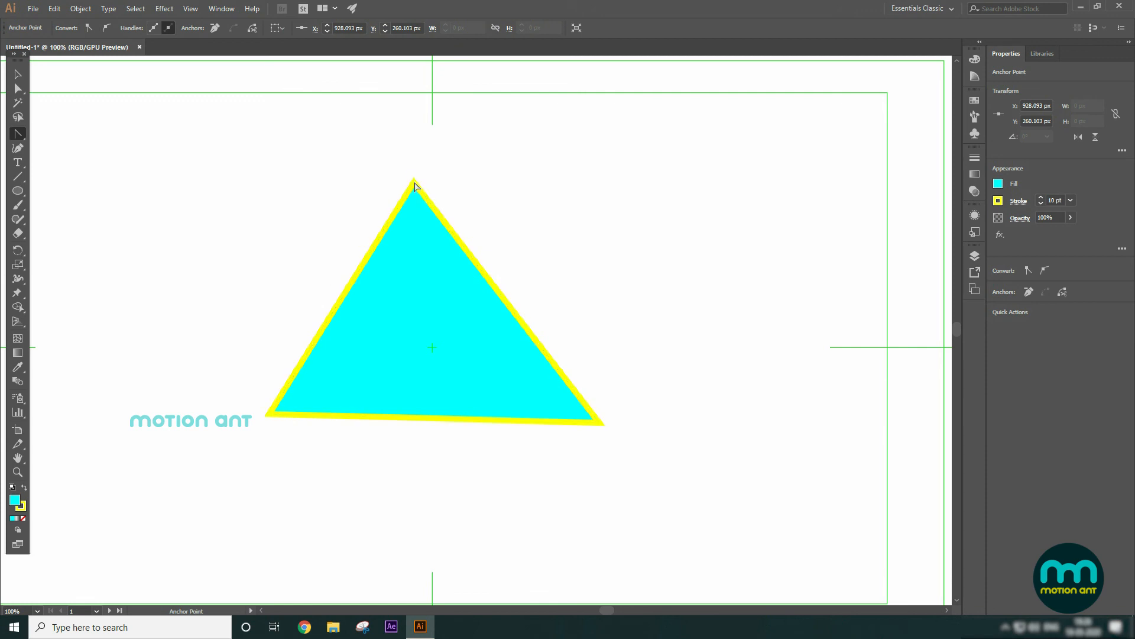
drag(413, 183, 413, 184)
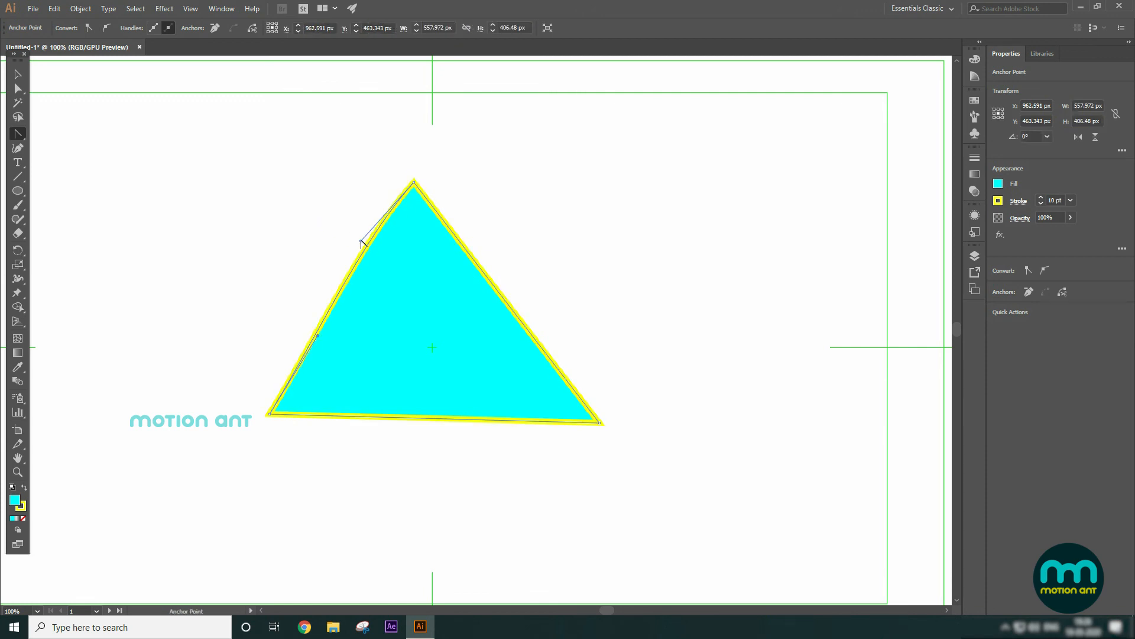
drag(359, 239, 193, 115)
Round the shape's two base corners and its apex by pulling out smooth direction handles, with the apex handles horizontal
drag(600, 422, 657, 293)
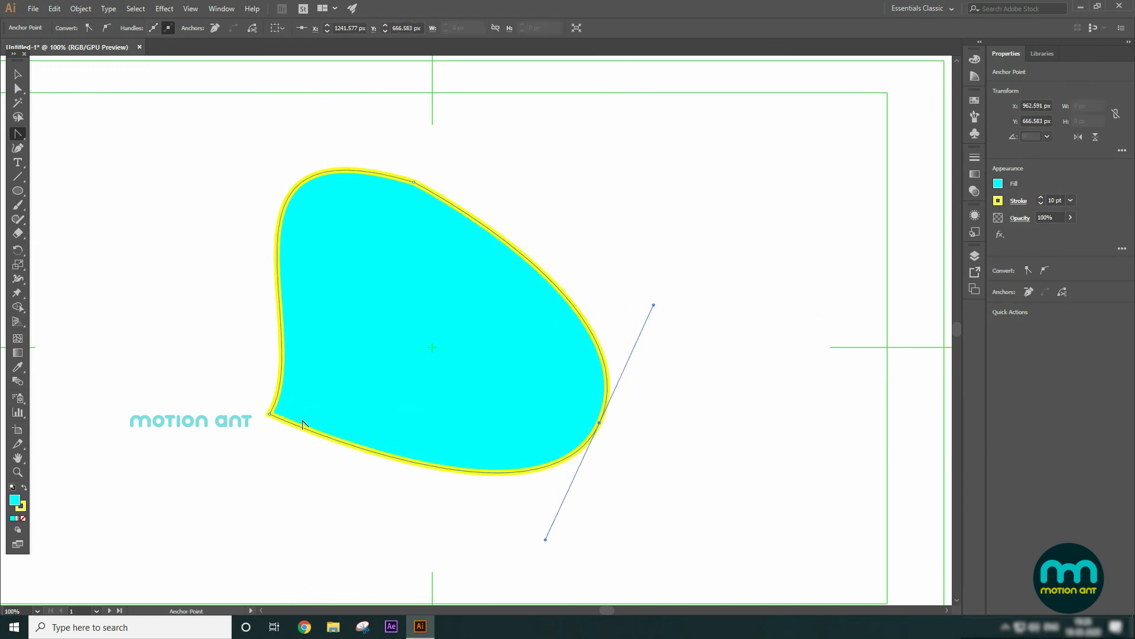
drag(270, 417, 278, 433)
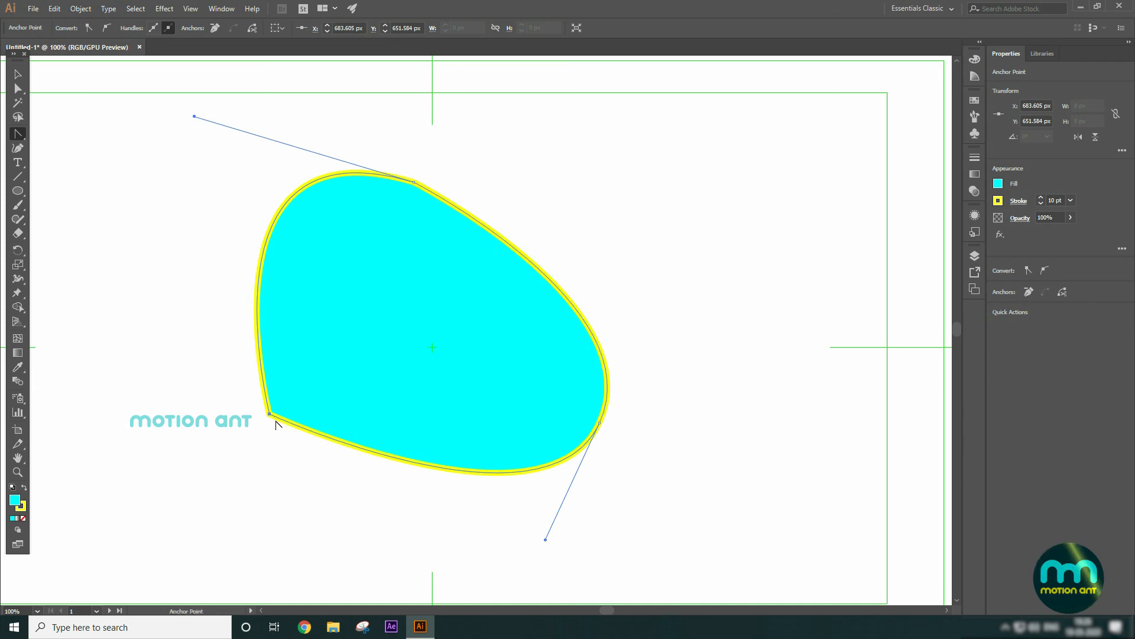
drag(269, 417, 323, 498)
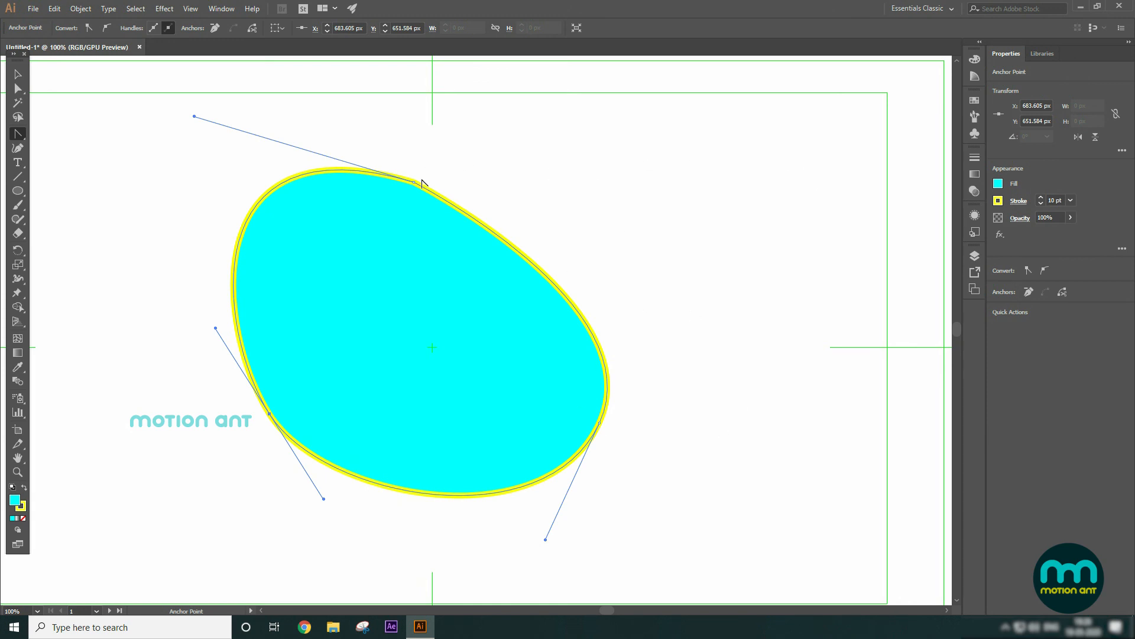
drag(414, 184, 310, 181)
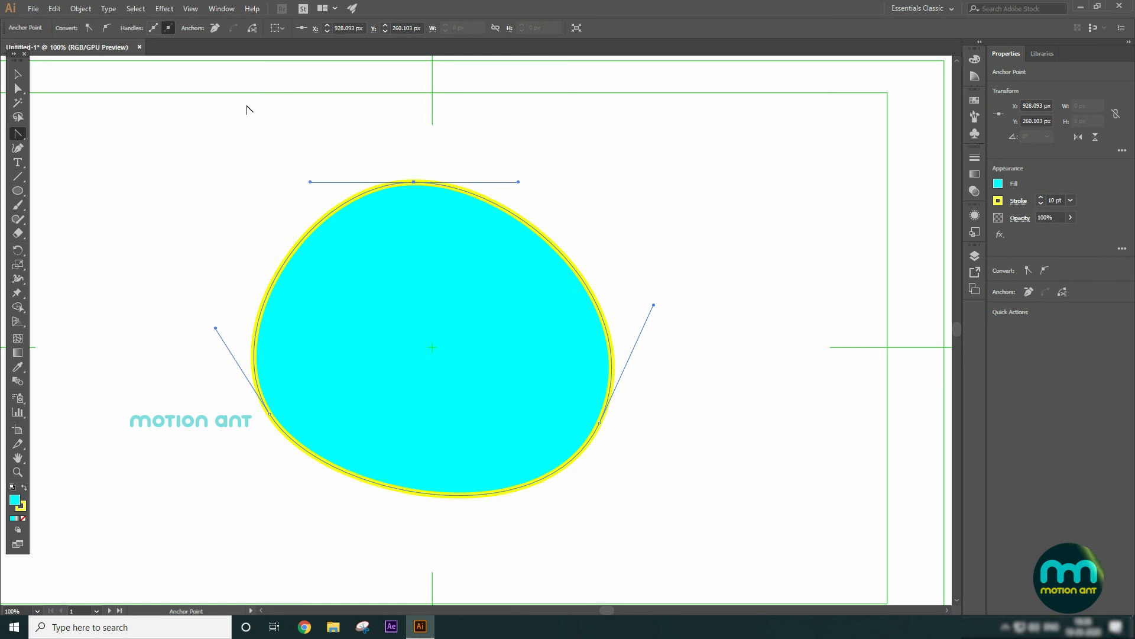
Select the rounded shape as a whole and delete it from the artboard
right_click(17, 135)
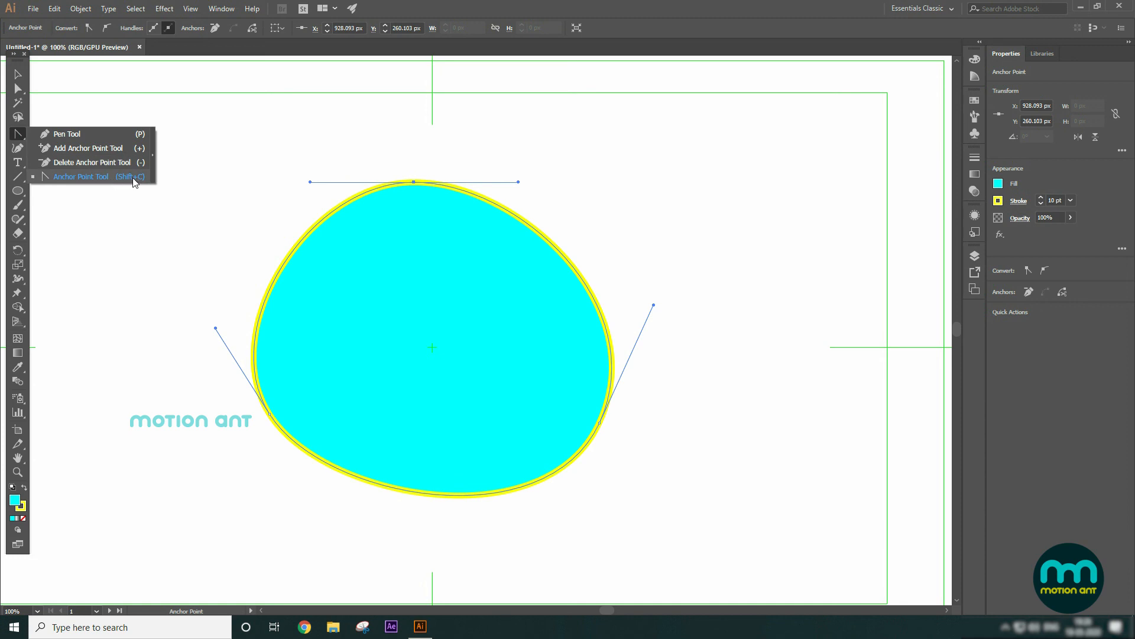
click(15, 137)
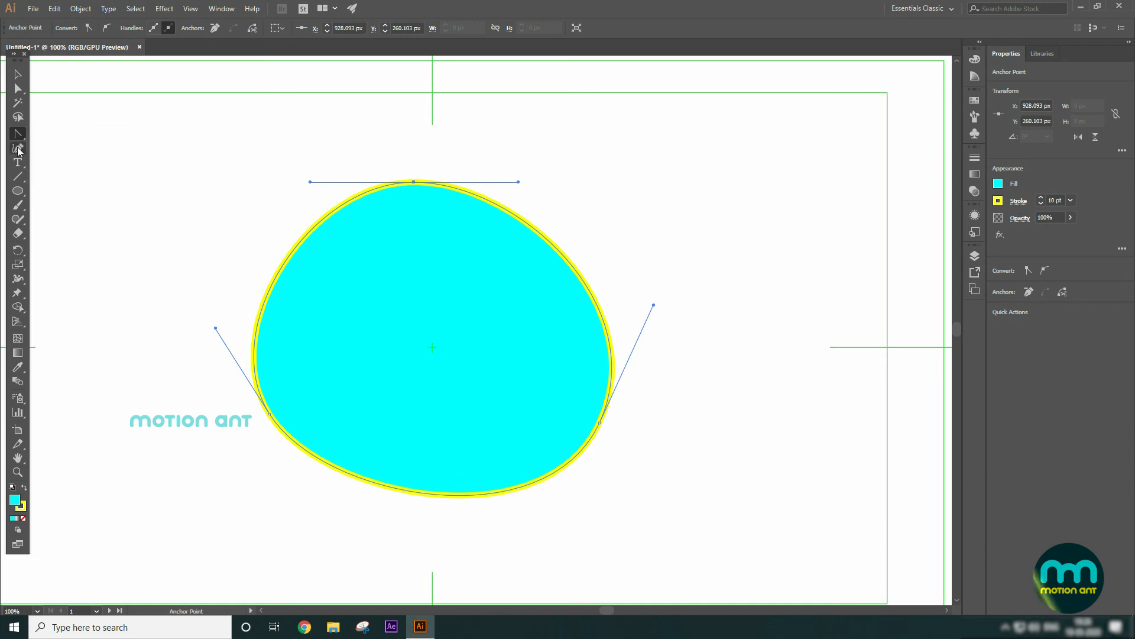
click(18, 74)
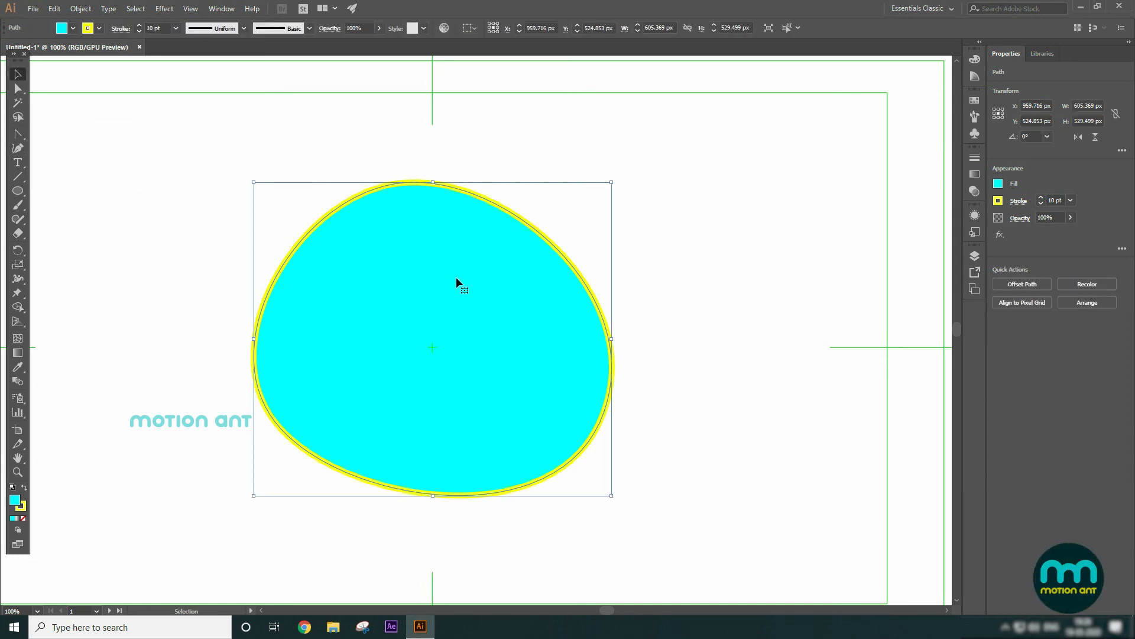
key(Delete)
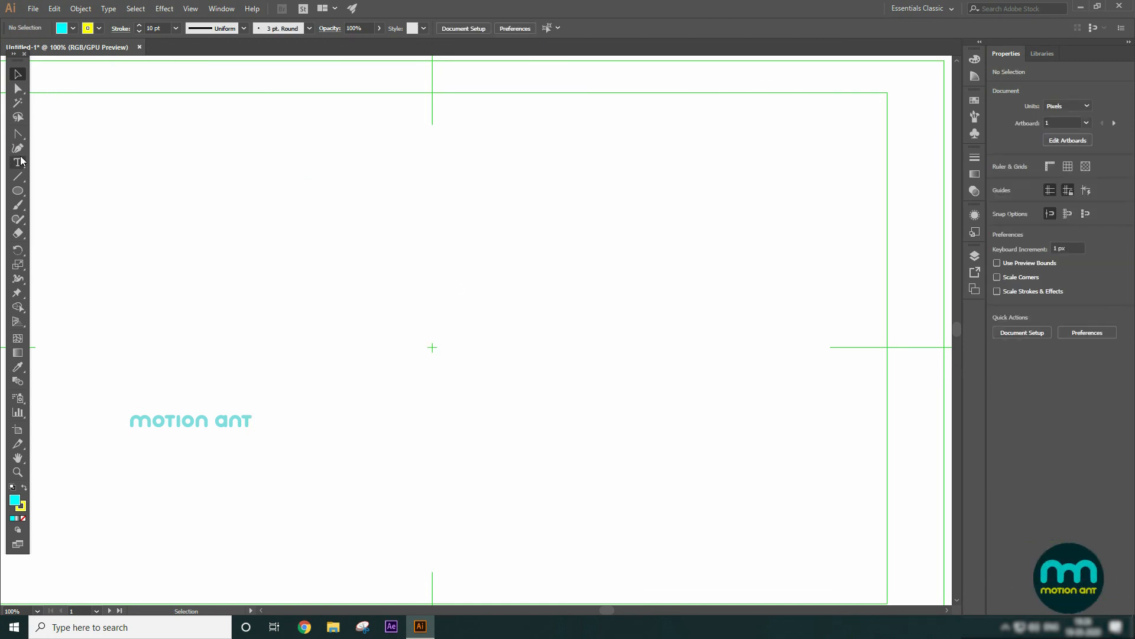
Draw a closed, roughly circular four-point shape about 536 by 533 px around the artboard's center mark with the Curvature tool
click(18, 138)
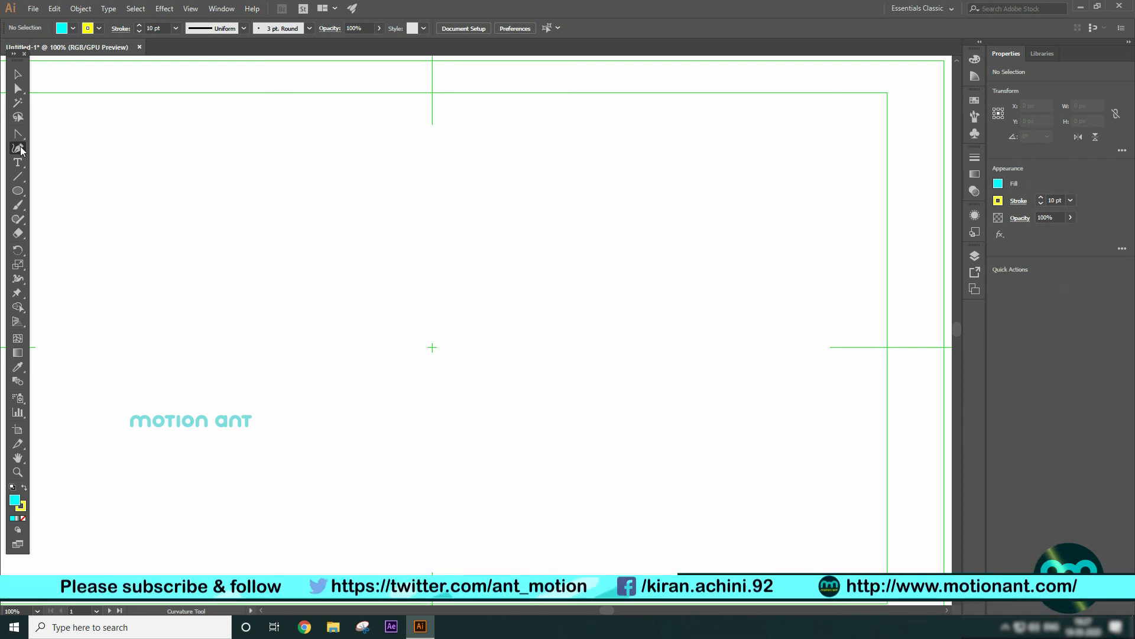
click(305, 238)
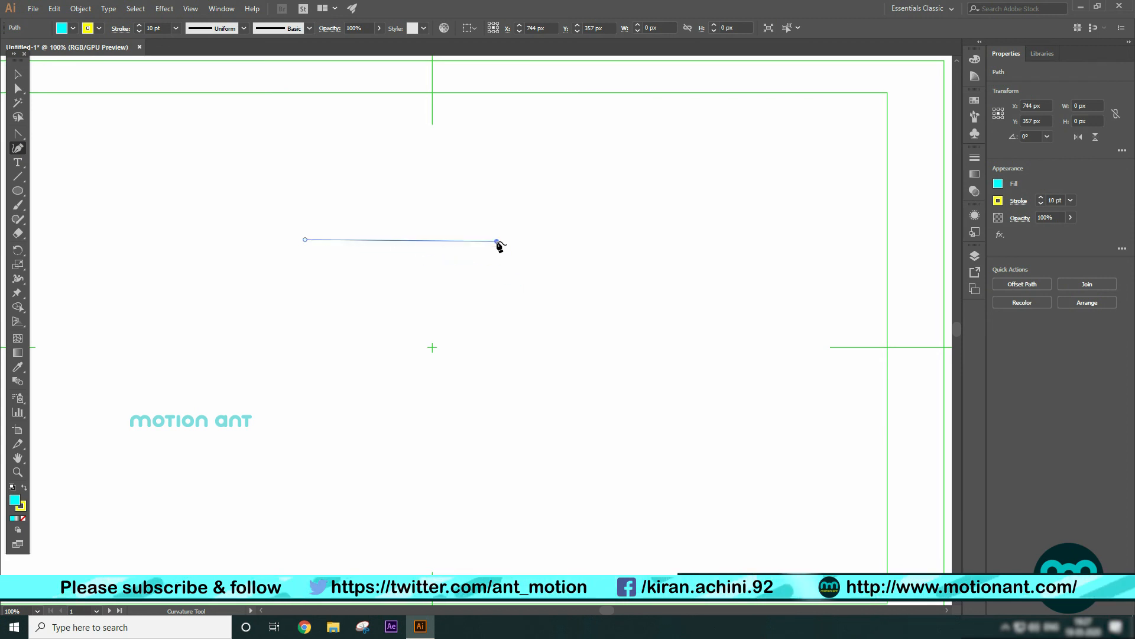
click(496, 241)
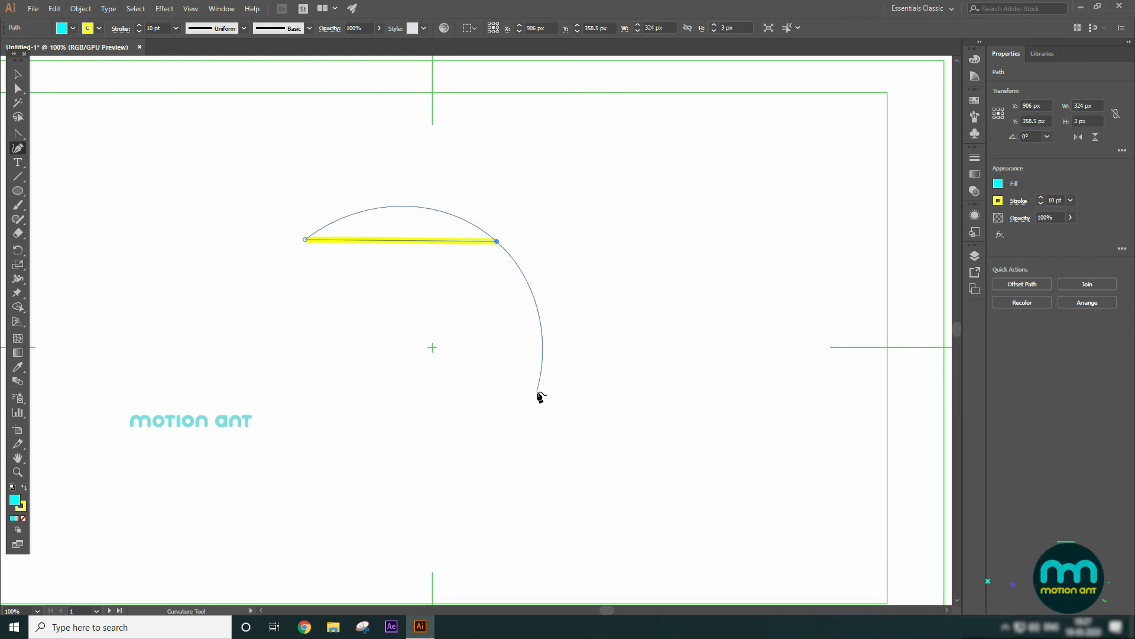
click(505, 478)
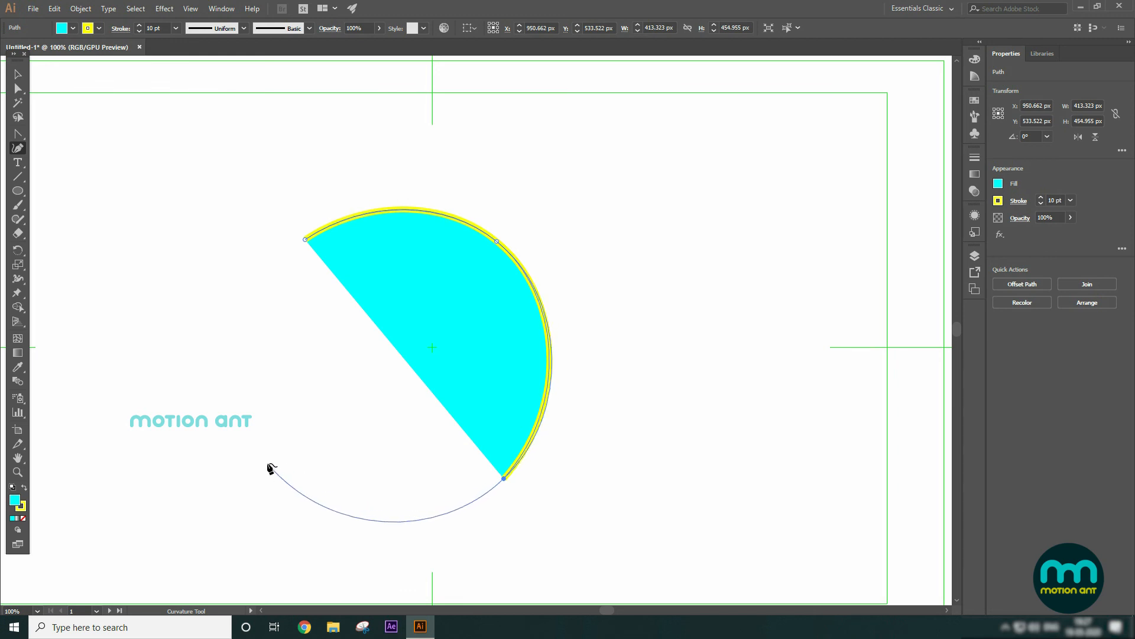
click(257, 458)
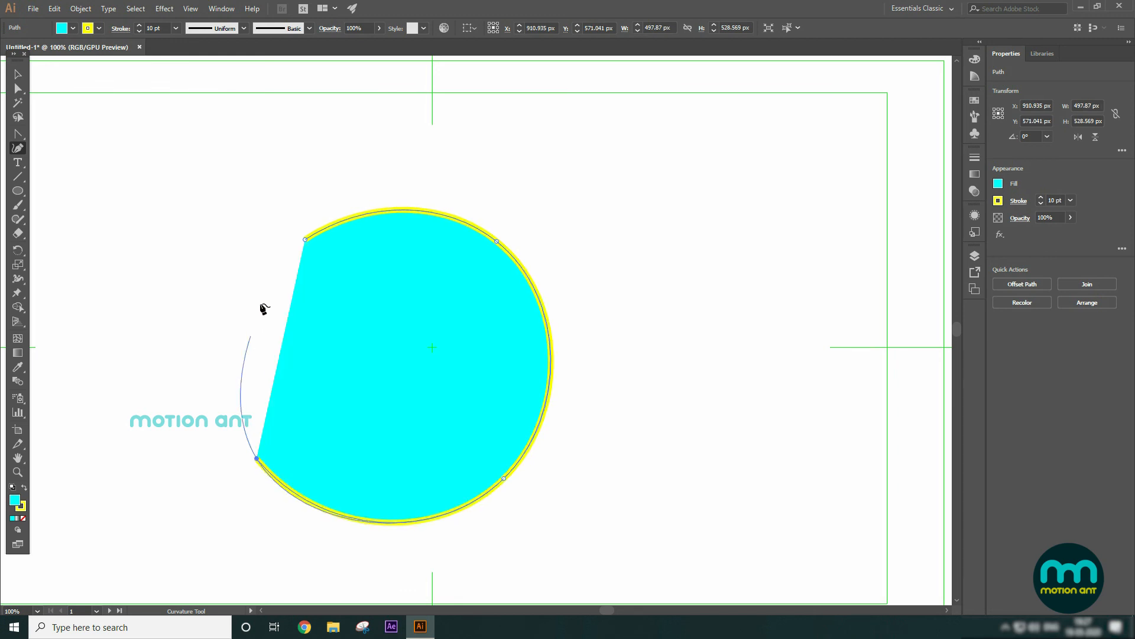
click(305, 241)
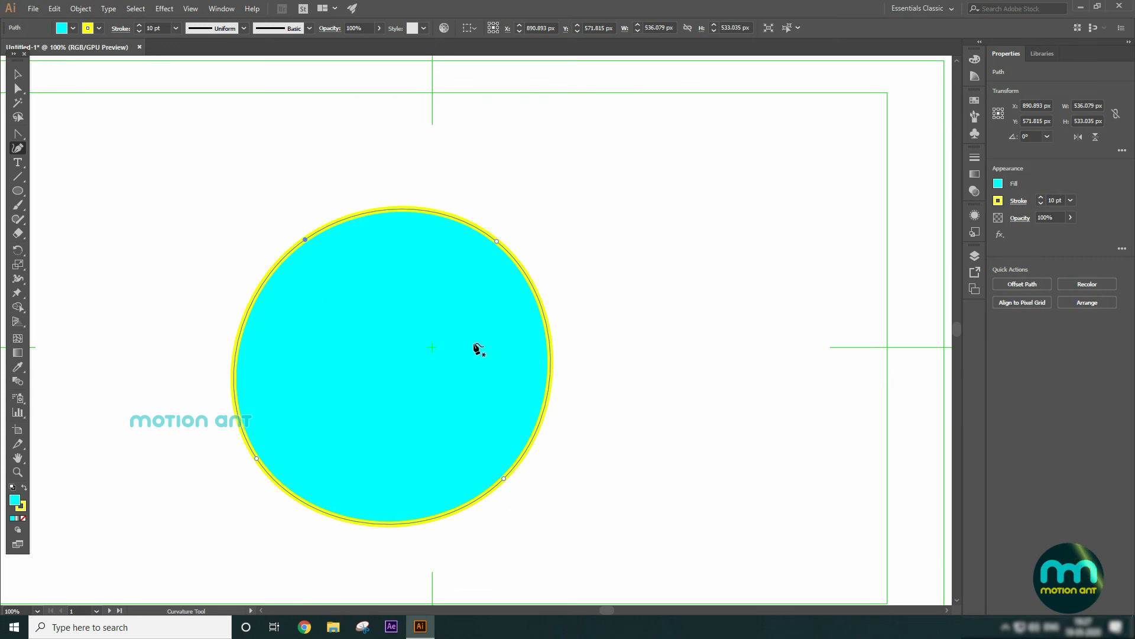
Move the round shape up and to the left on the artboard, centering it at about X 770, Y 480 px
click(25, 77)
drag(418, 347, 444, 282)
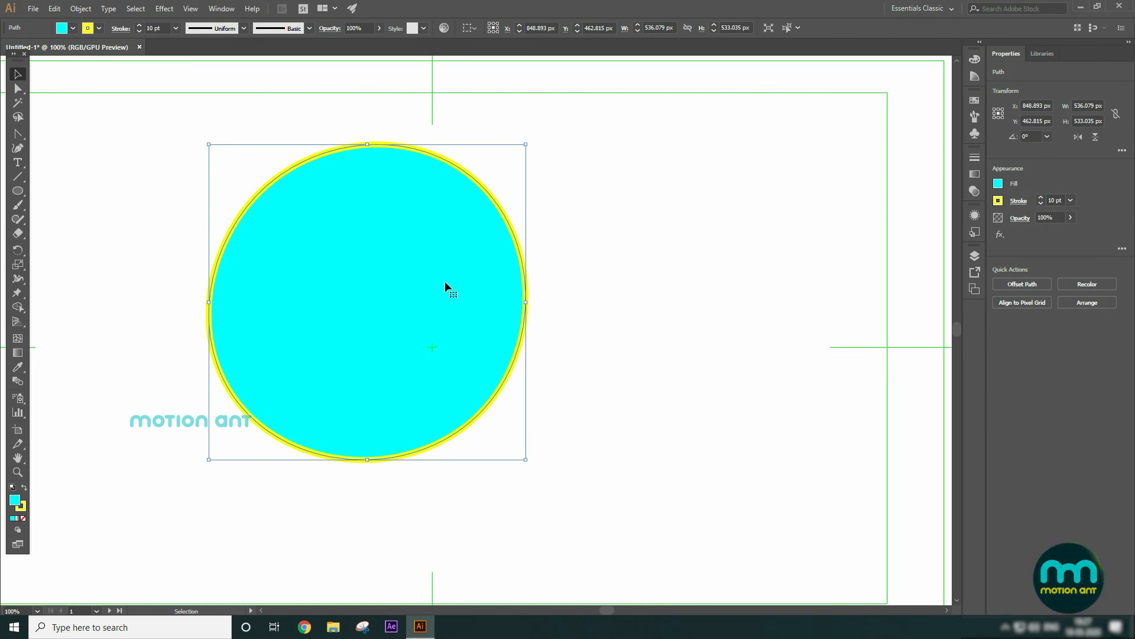
drag(370, 246, 339, 208)
Draw a second closed four-point circle about 476 by 471 px to the right of the first with the Curvature tool
click(18, 148)
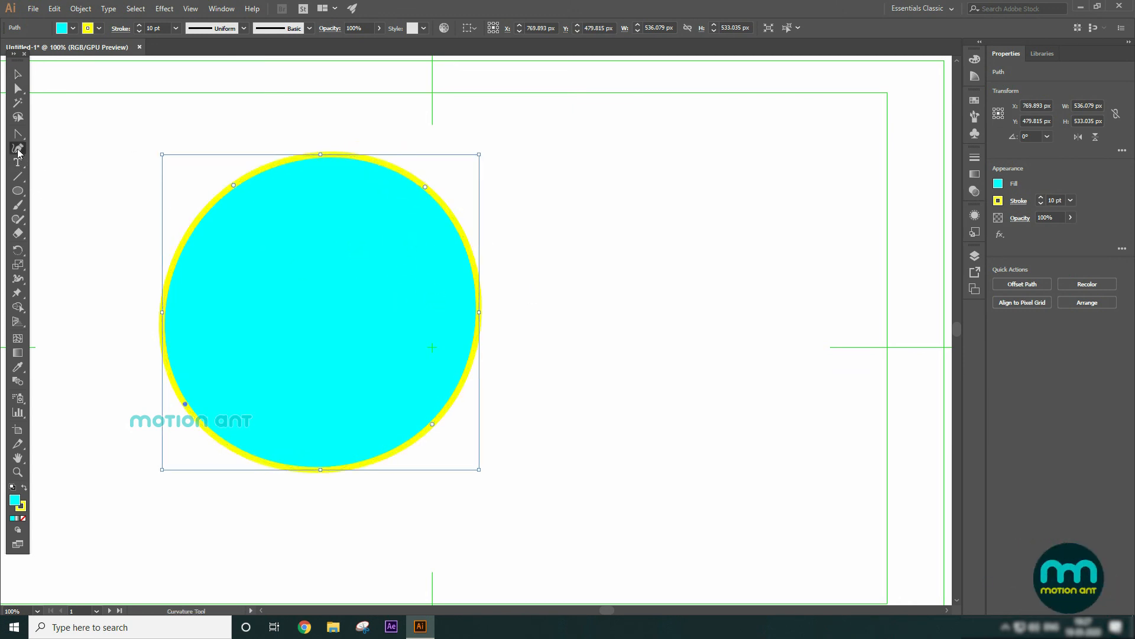
click(696, 187)
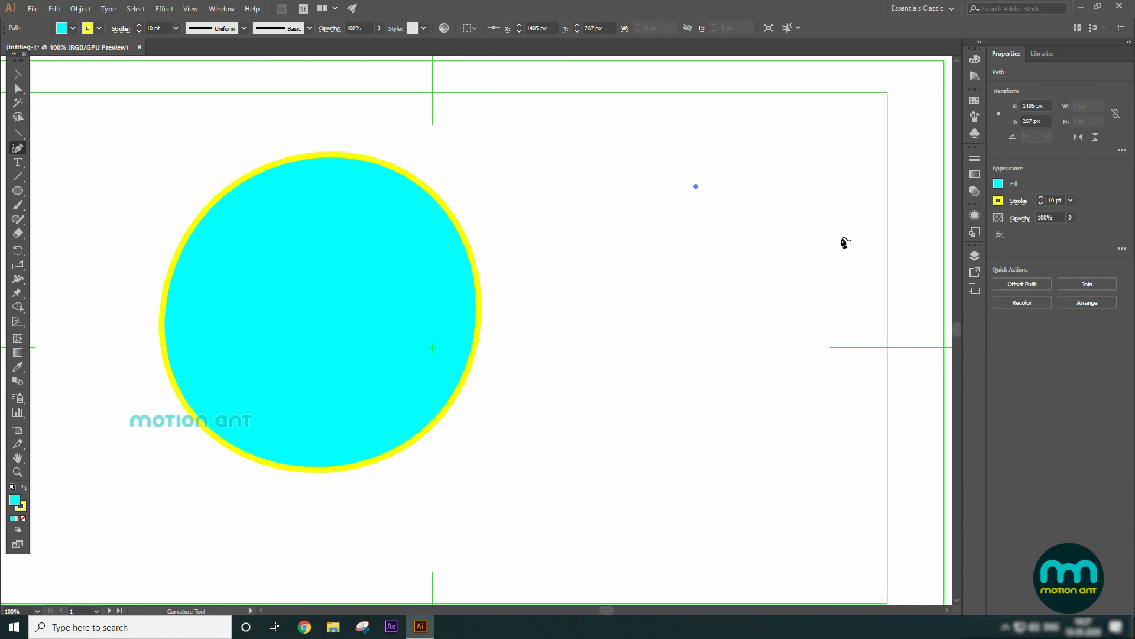
click(832, 289)
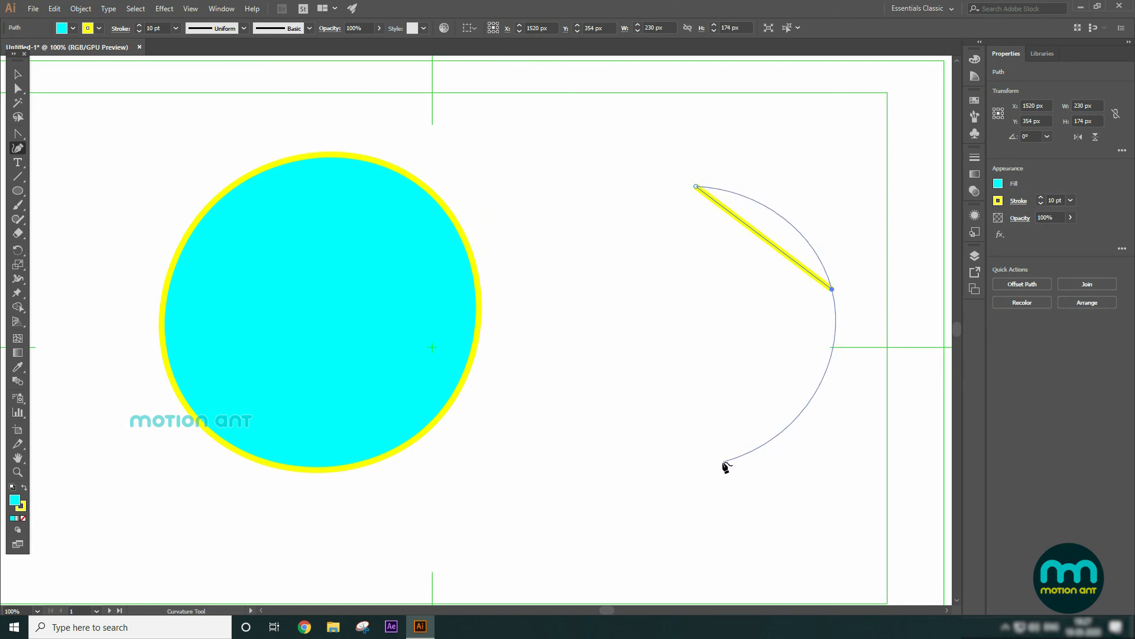
click(704, 465)
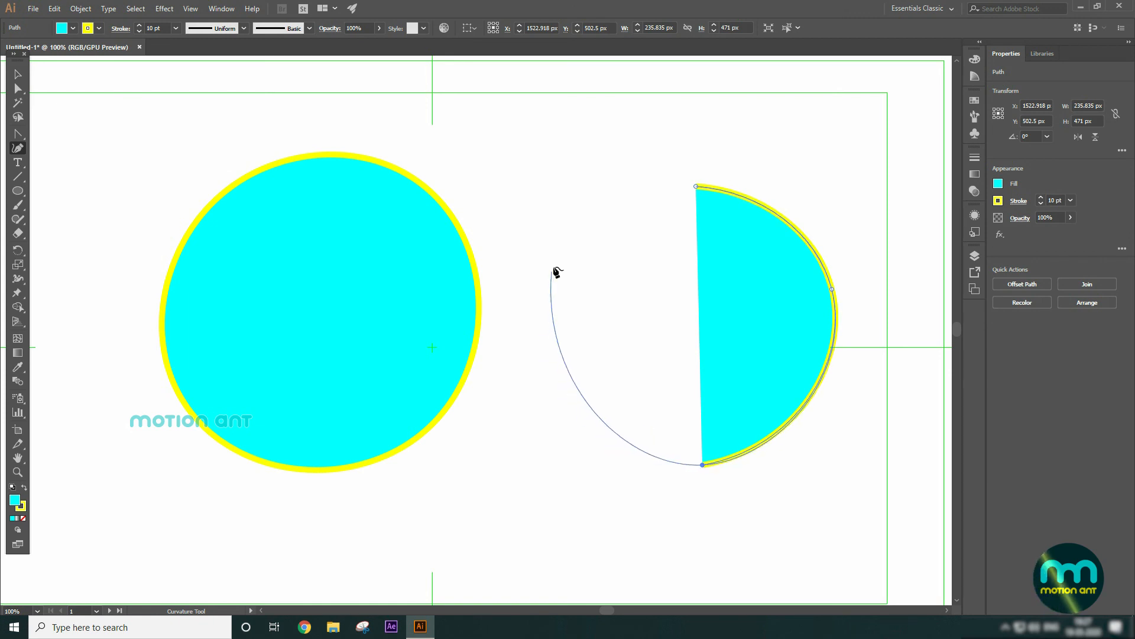
key(Escape)
click(556, 307)
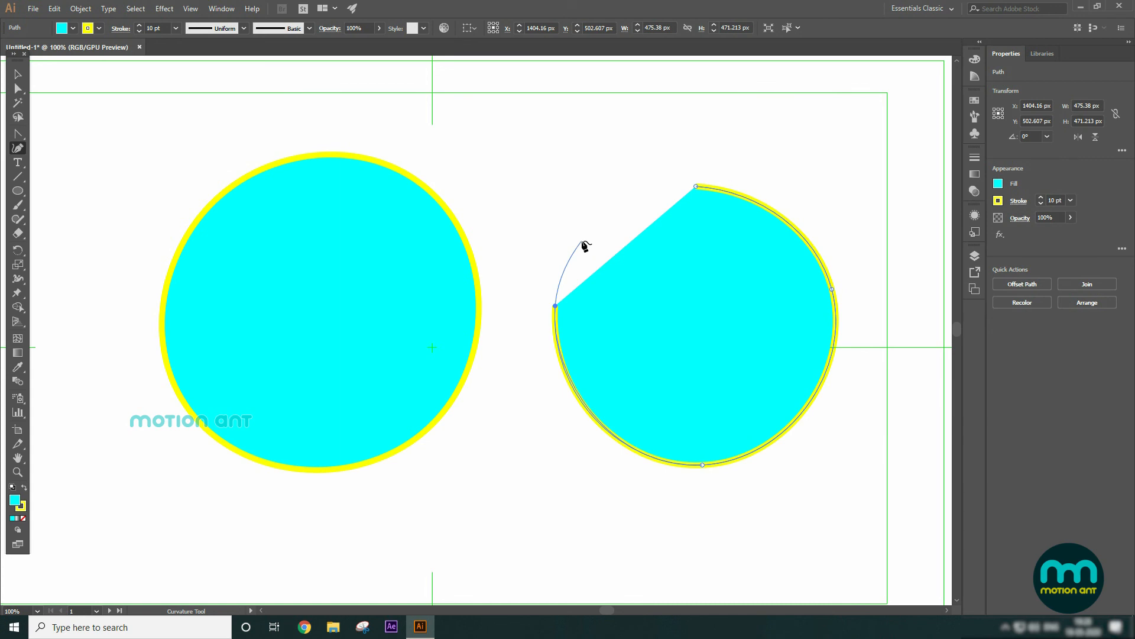
click(697, 186)
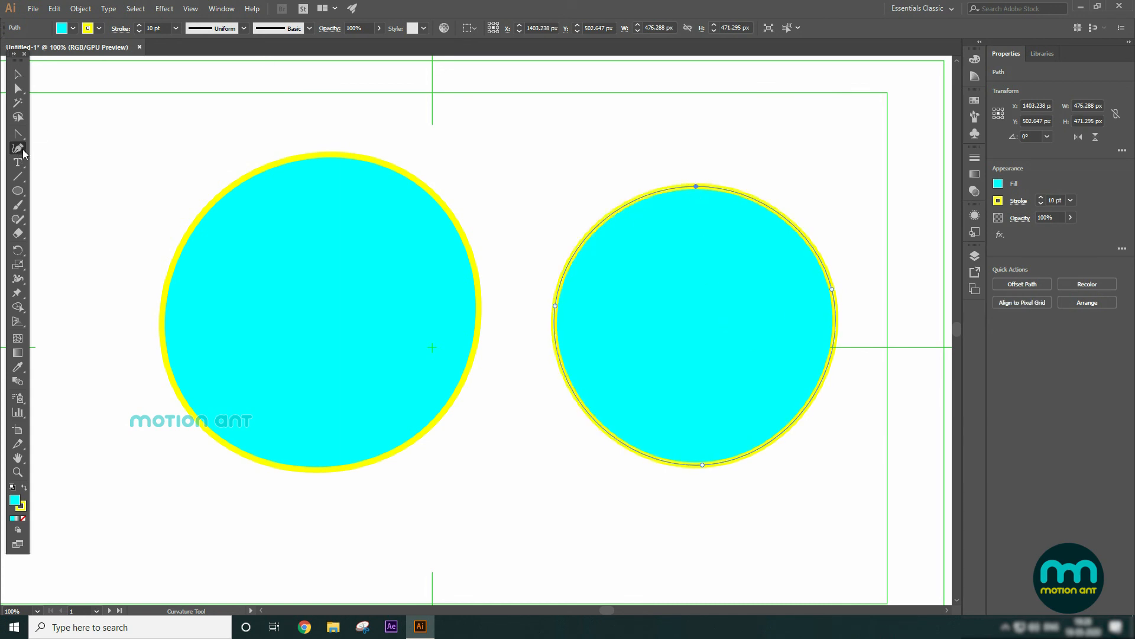
click(17, 74)
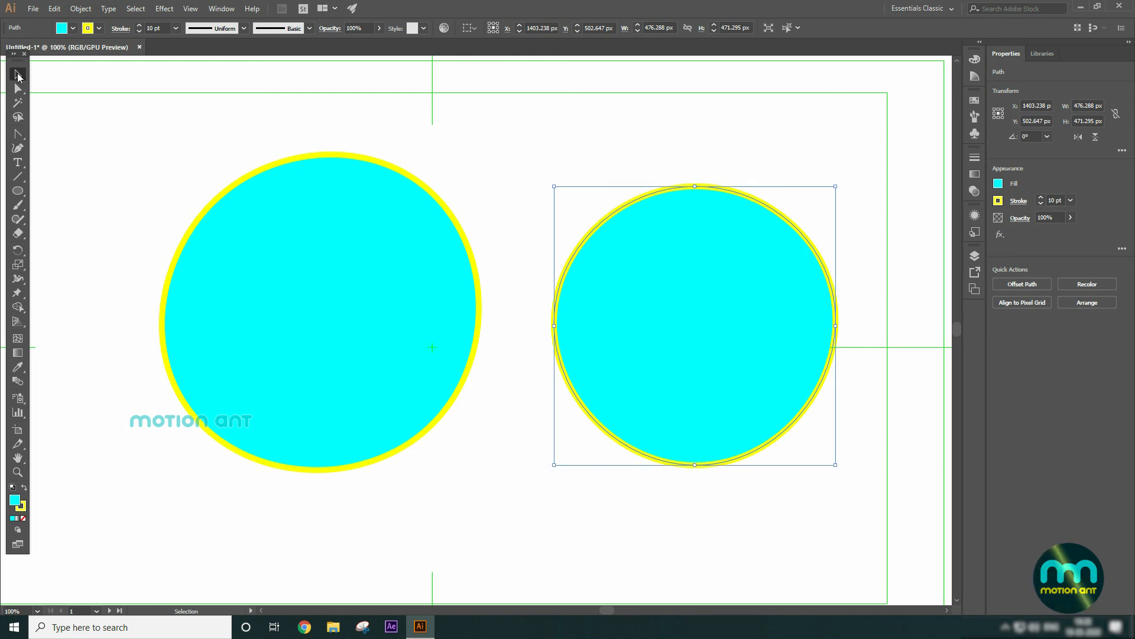
click(17, 88)
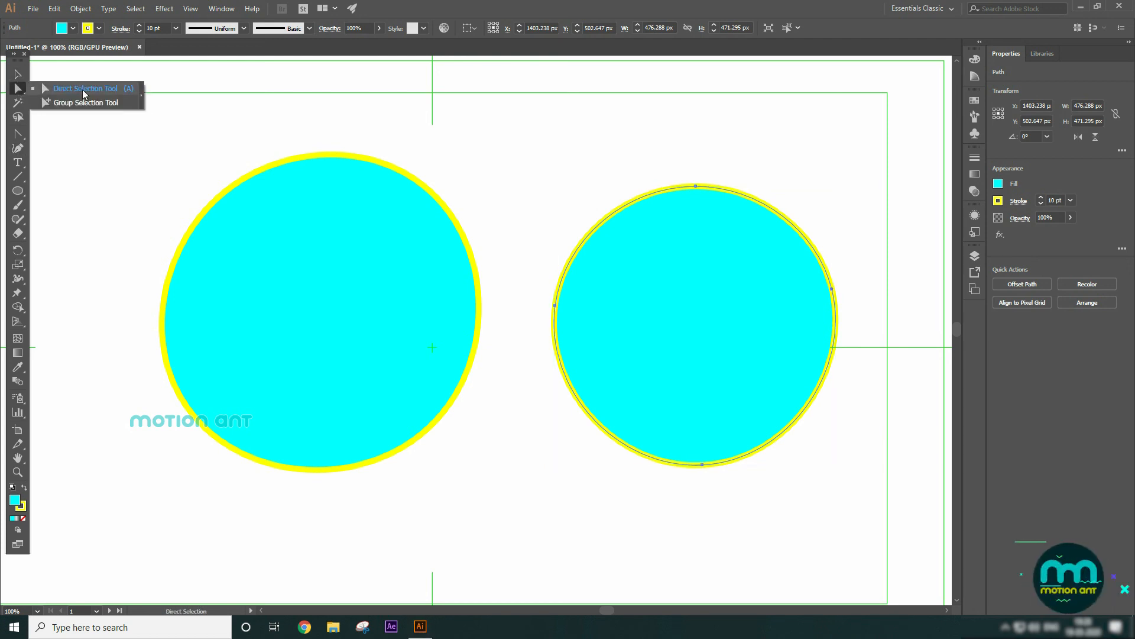
click(18, 102)
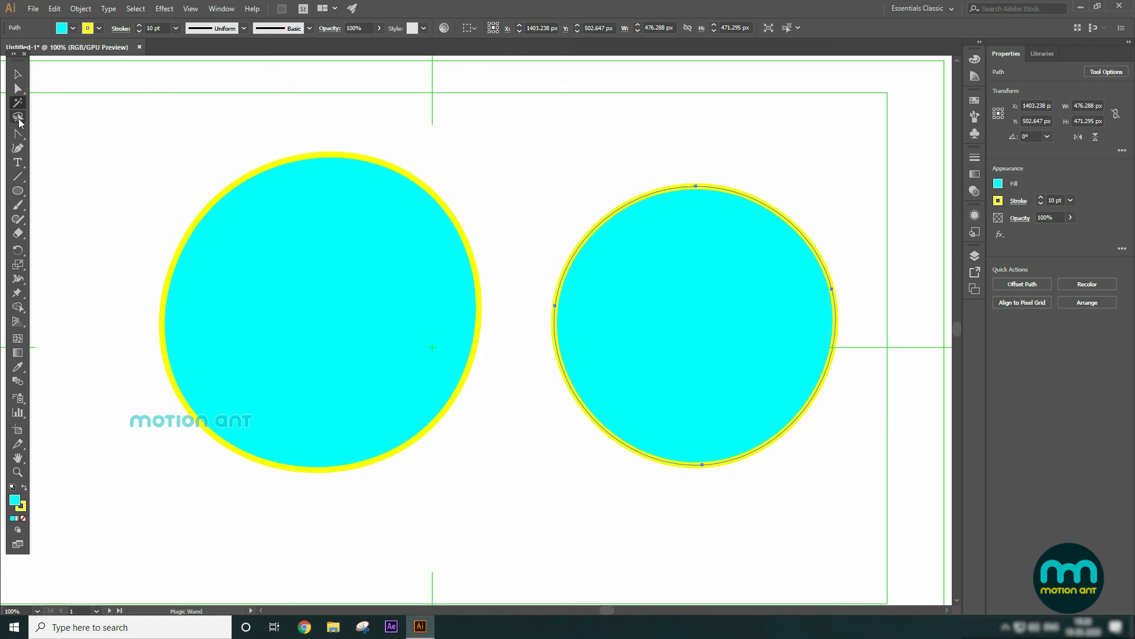
mouse_move(20, 136)
mouse_down()
mouse_move(78, 142)
mouse_move(43, 140)
mouse_move(42, 172)
mouse_move(21, 142)
mouse_up()
click(18, 148)
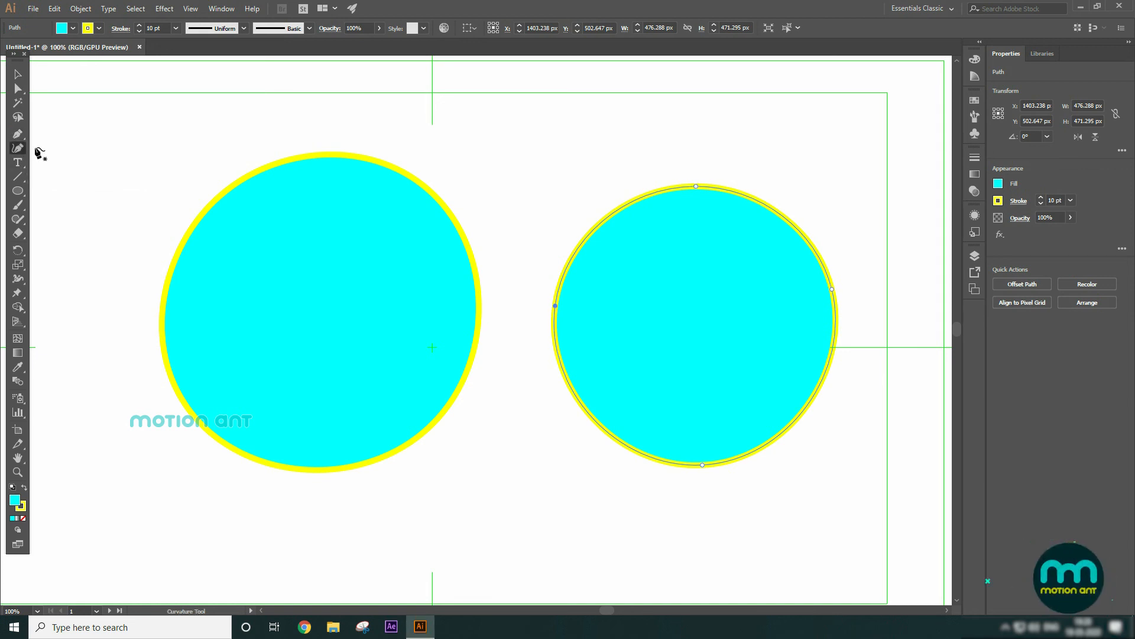
key(v)
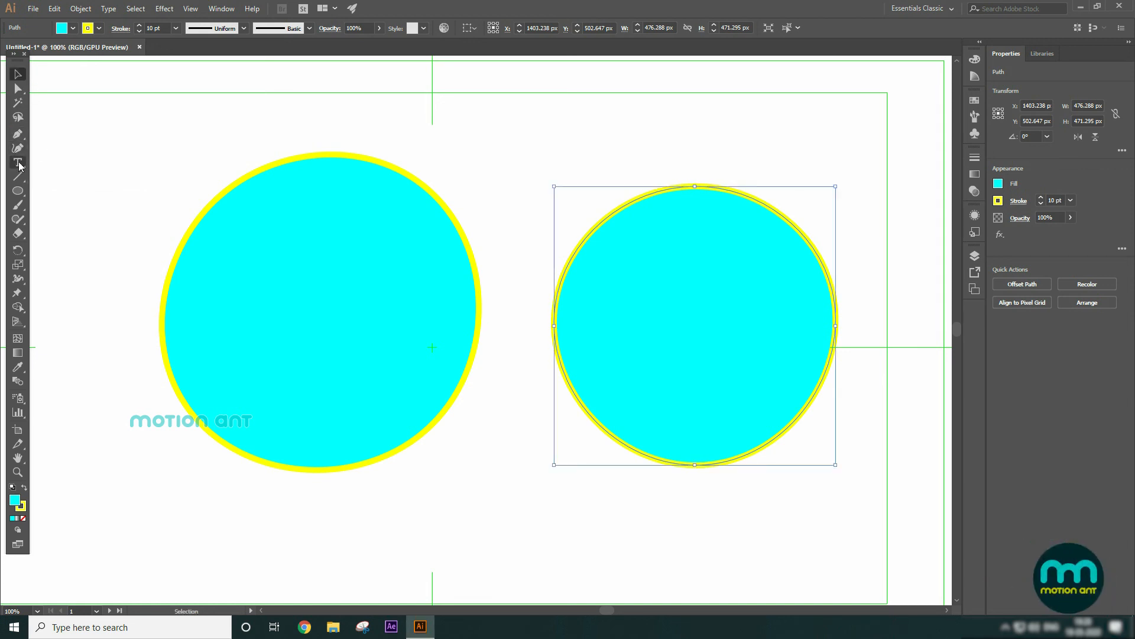